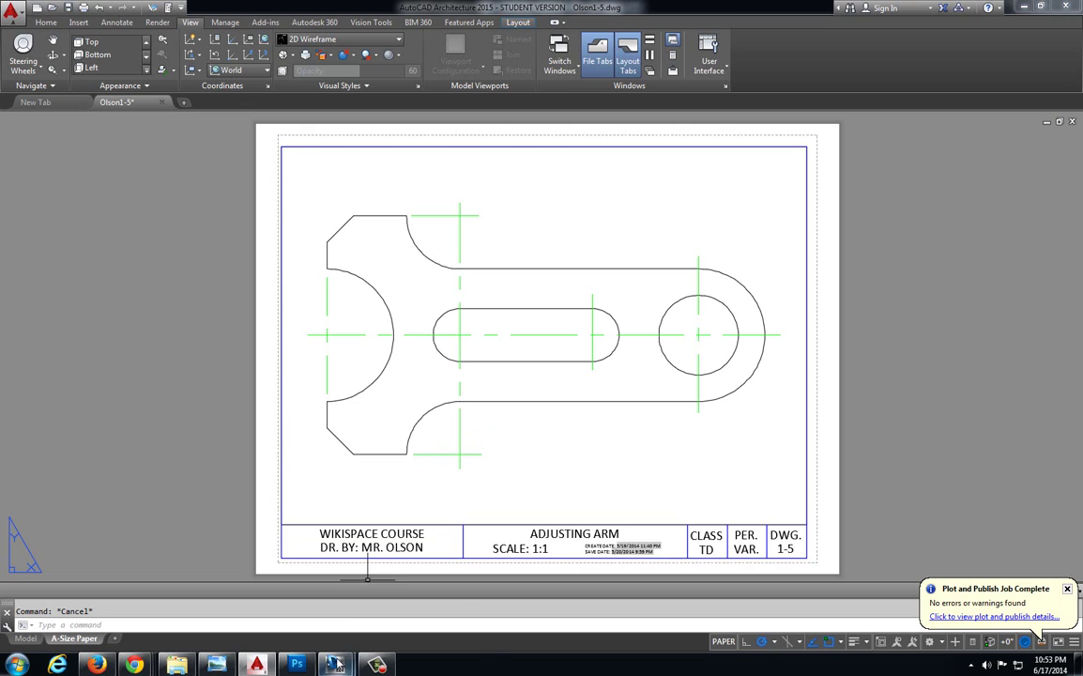
Step: Bring up the Design Review thumbnails of the two open DWF drawings
mouse_move(335, 664)
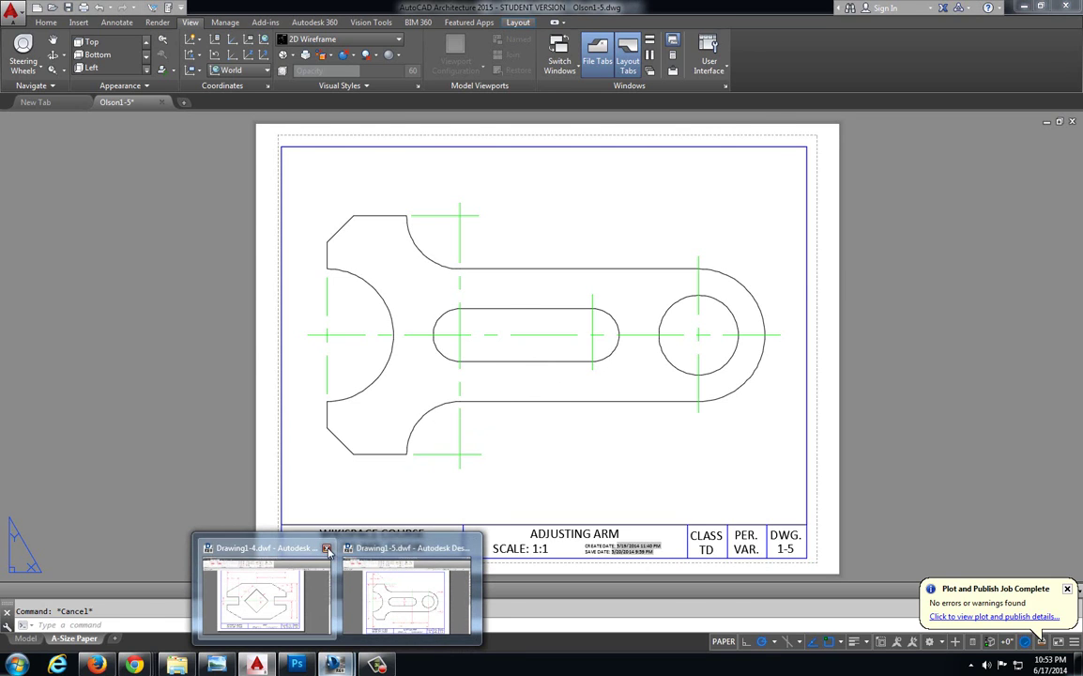
left_click(366, 586)
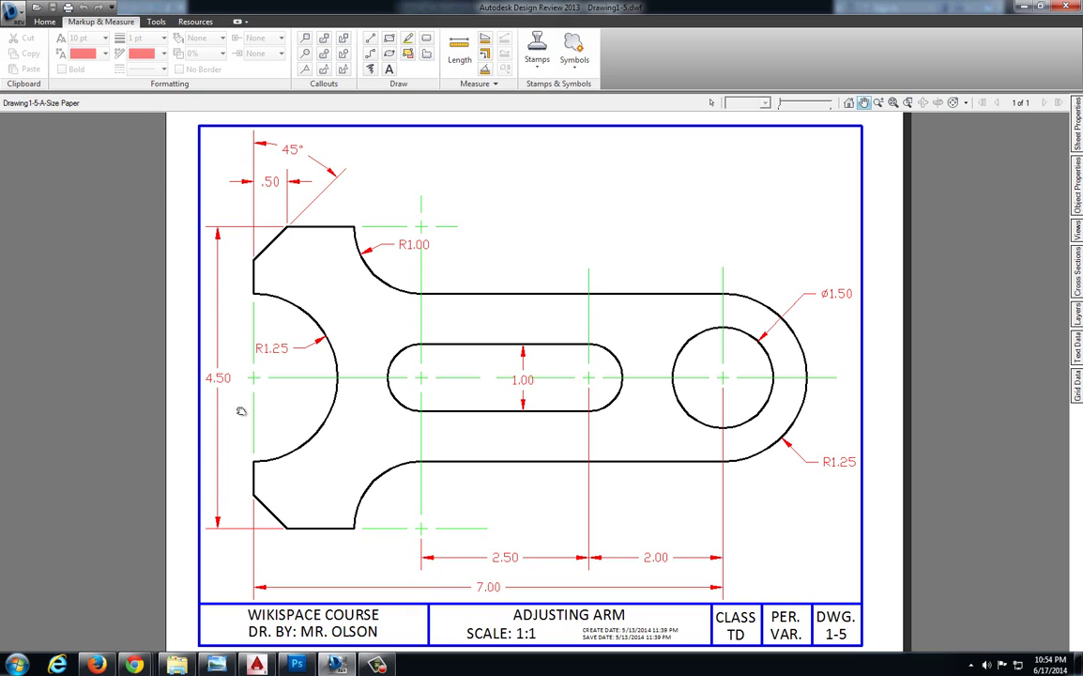
key("alt+Tab")
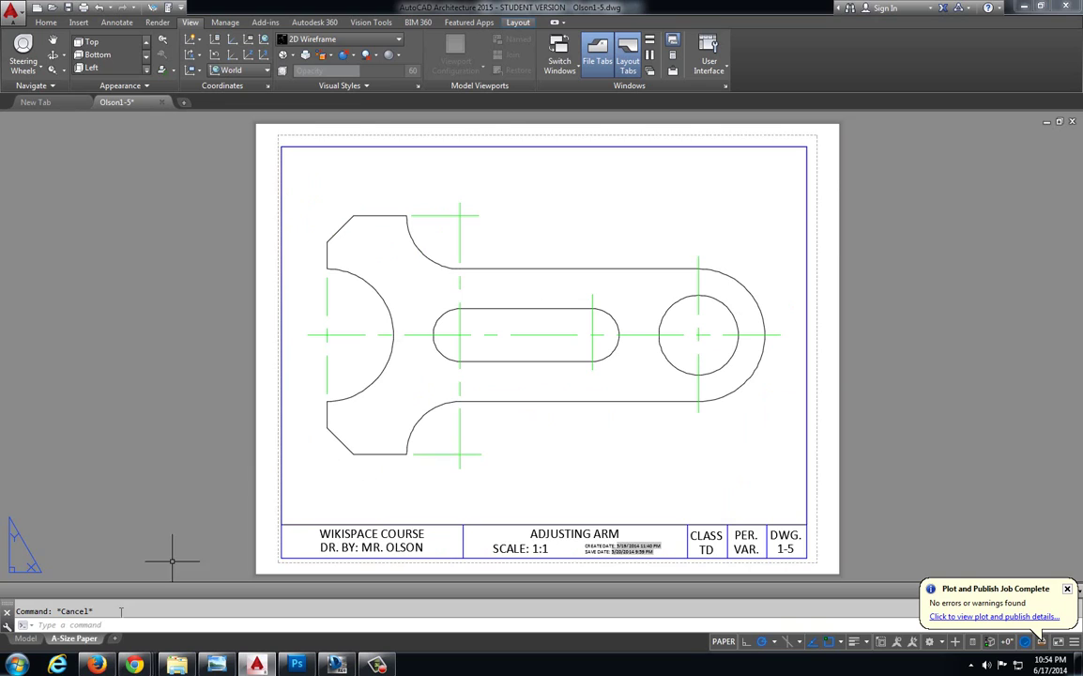
Step: Switch to model space and make Dimension Line the current layer
left_click(25, 638)
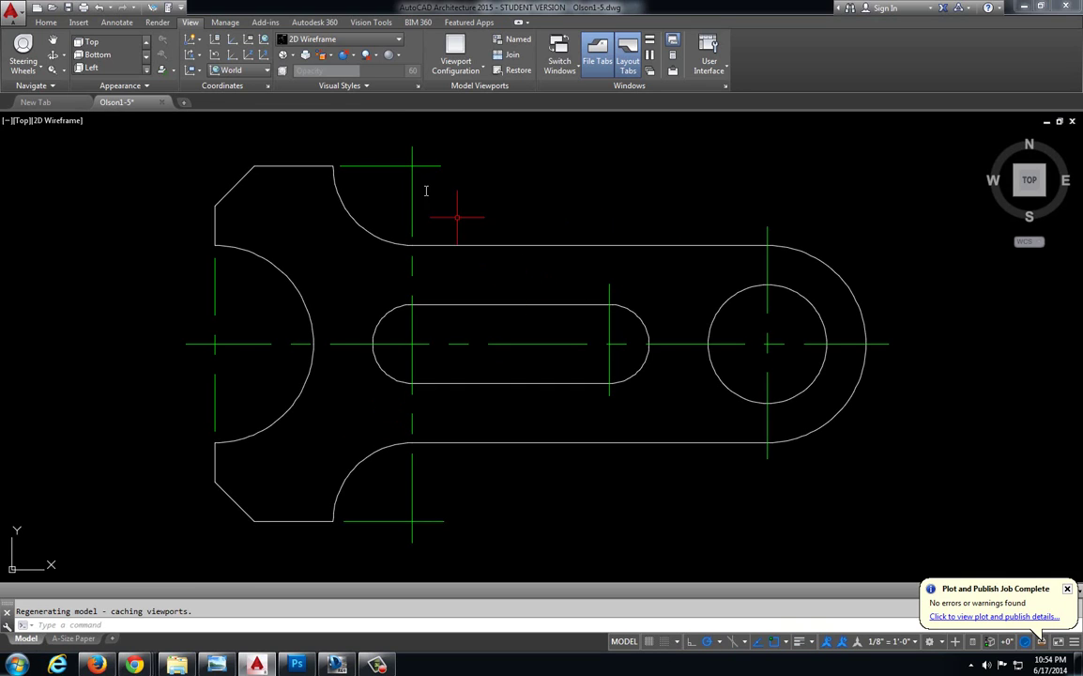
left_click(56, 25)
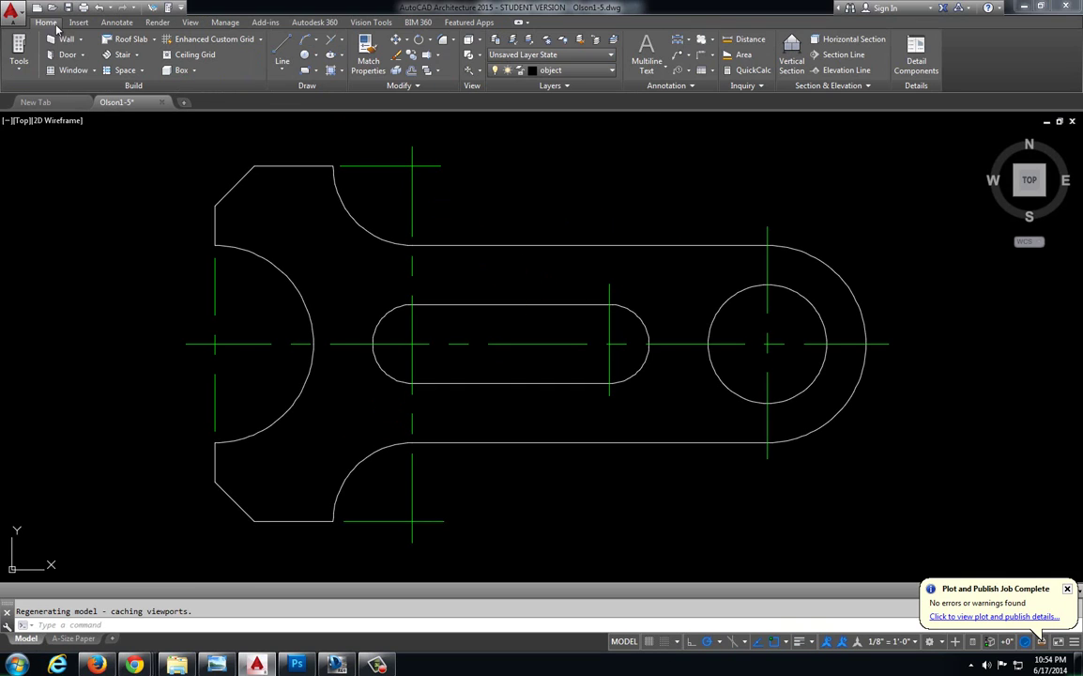
left_click(563, 71)
left_click(581, 179)
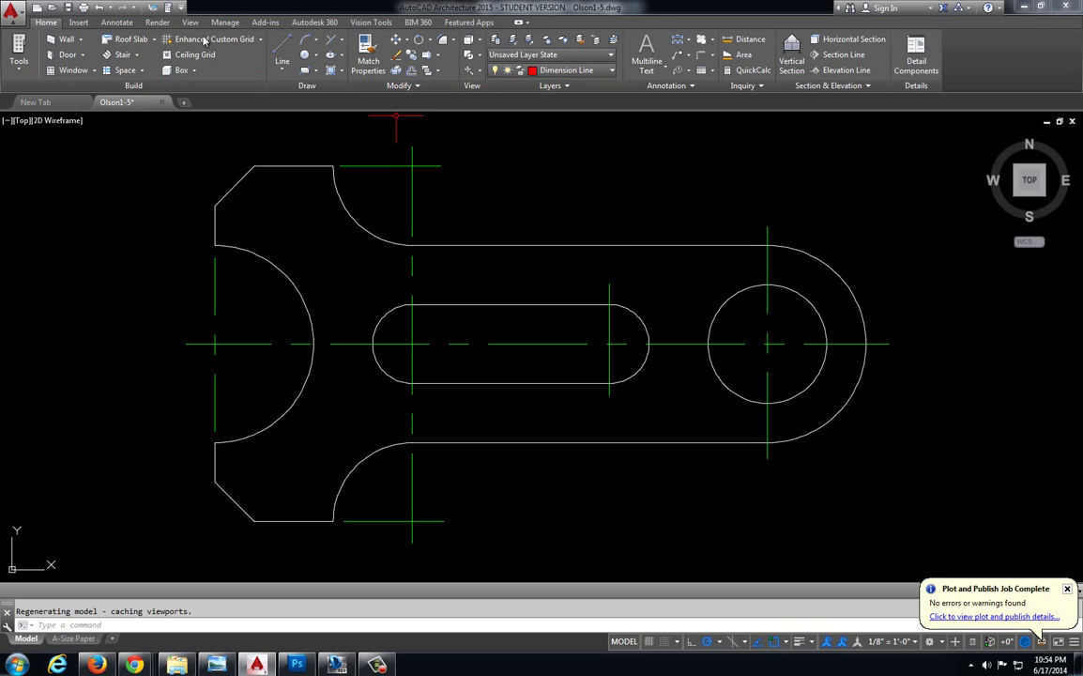
Step: Add the 4.50 vertical height dimension along the arm's left side
left_click(117, 21)
left_click(317, 40)
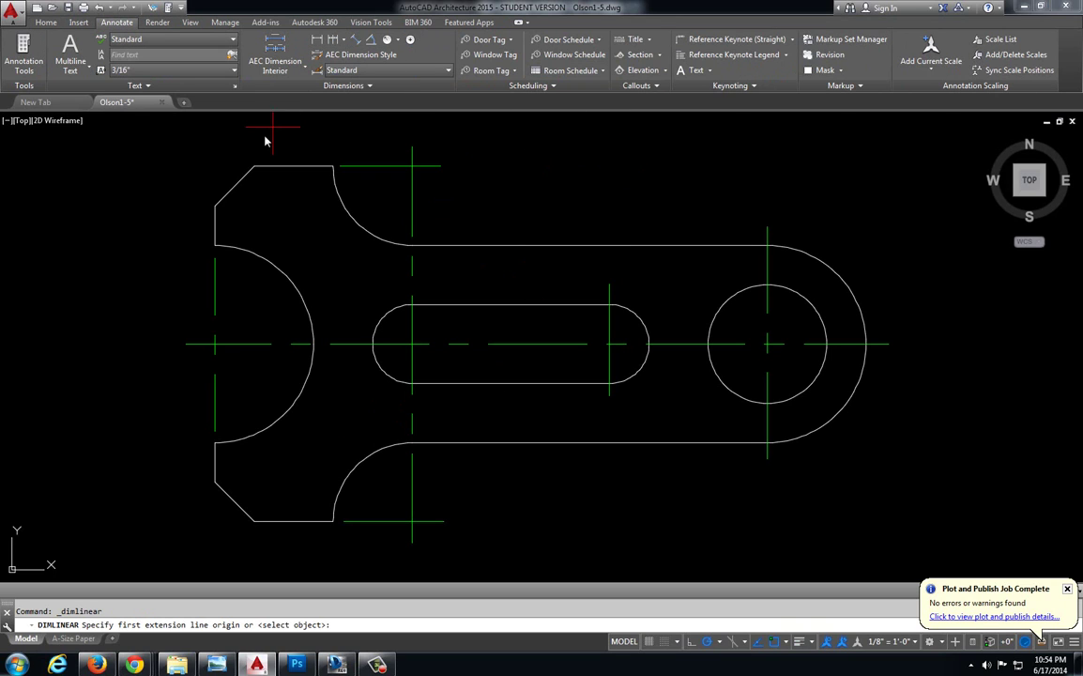
left_click(258, 167)
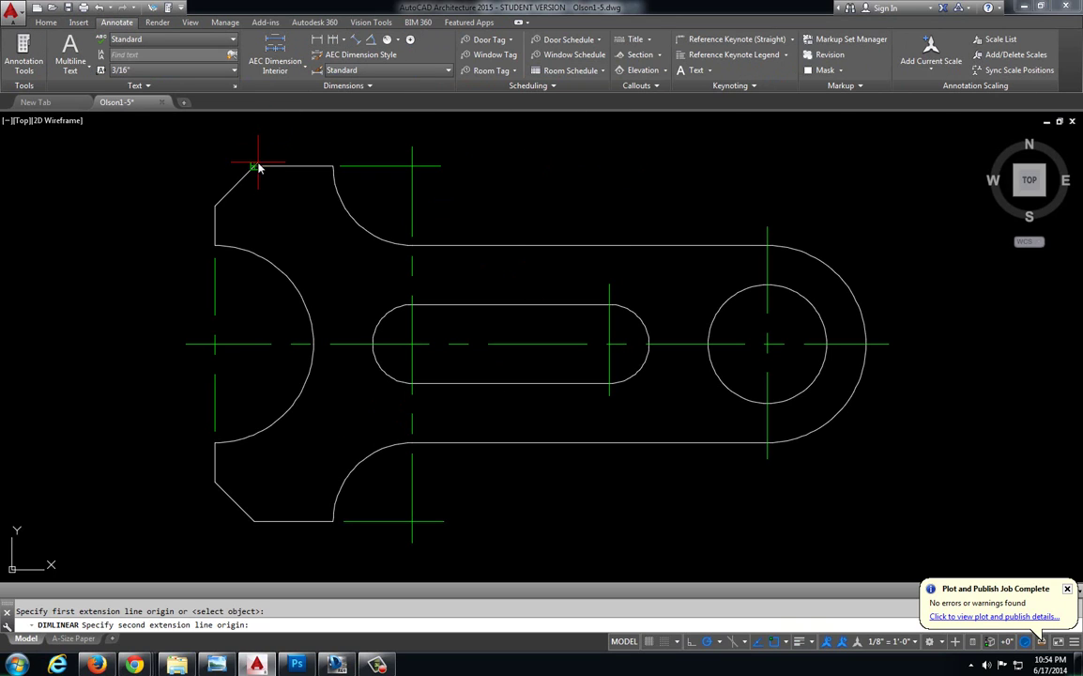
left_click(254, 519)
left_click(131, 474)
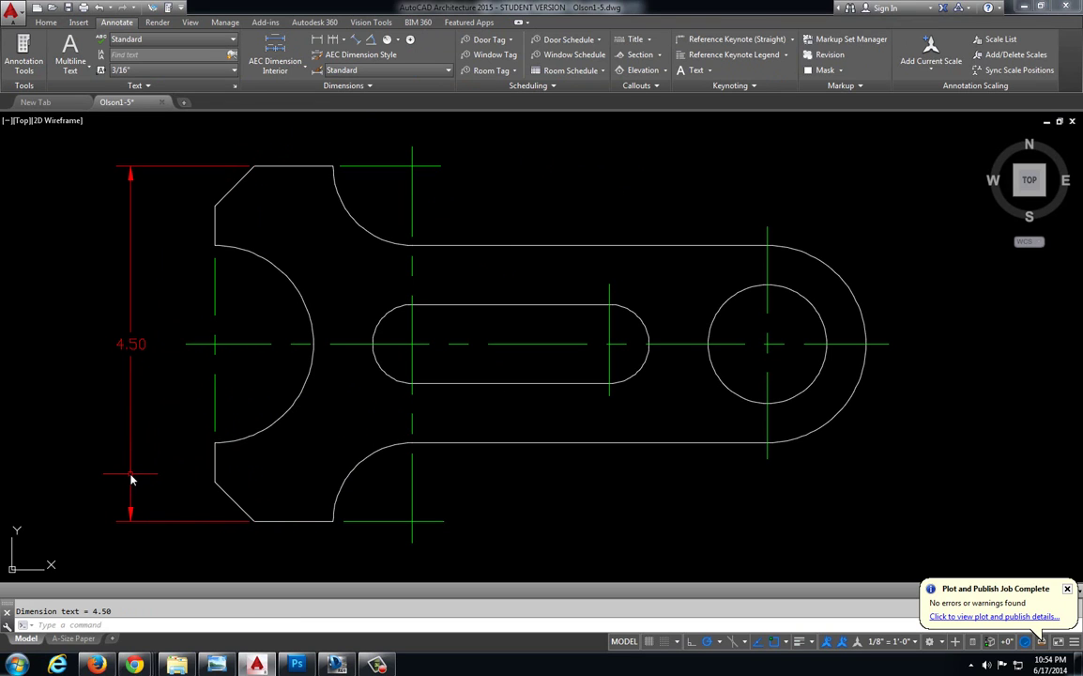
Step: Check the Design Review reference, then dimension the large left arc R1.25
left_click(336, 665)
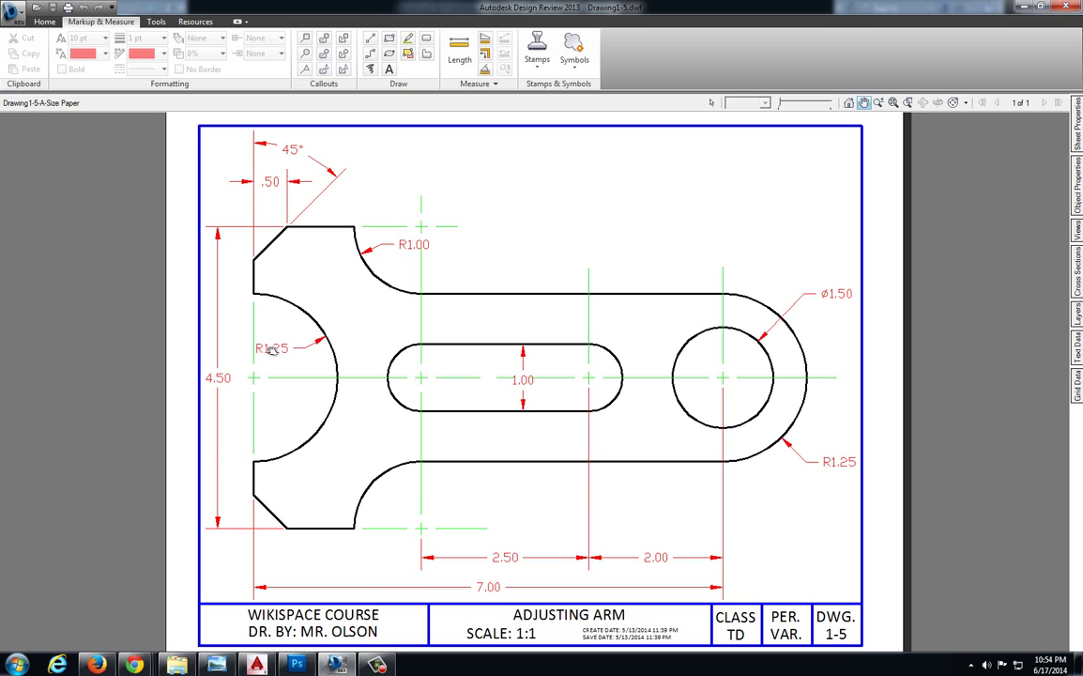
left_click(256, 664)
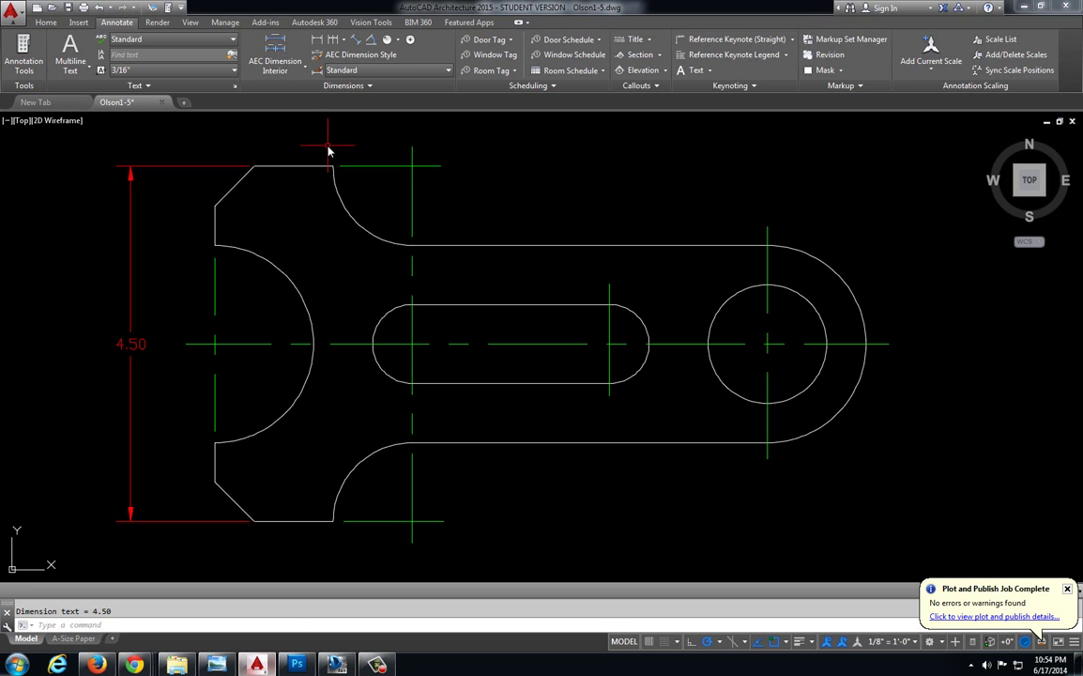
left_click(398, 41)
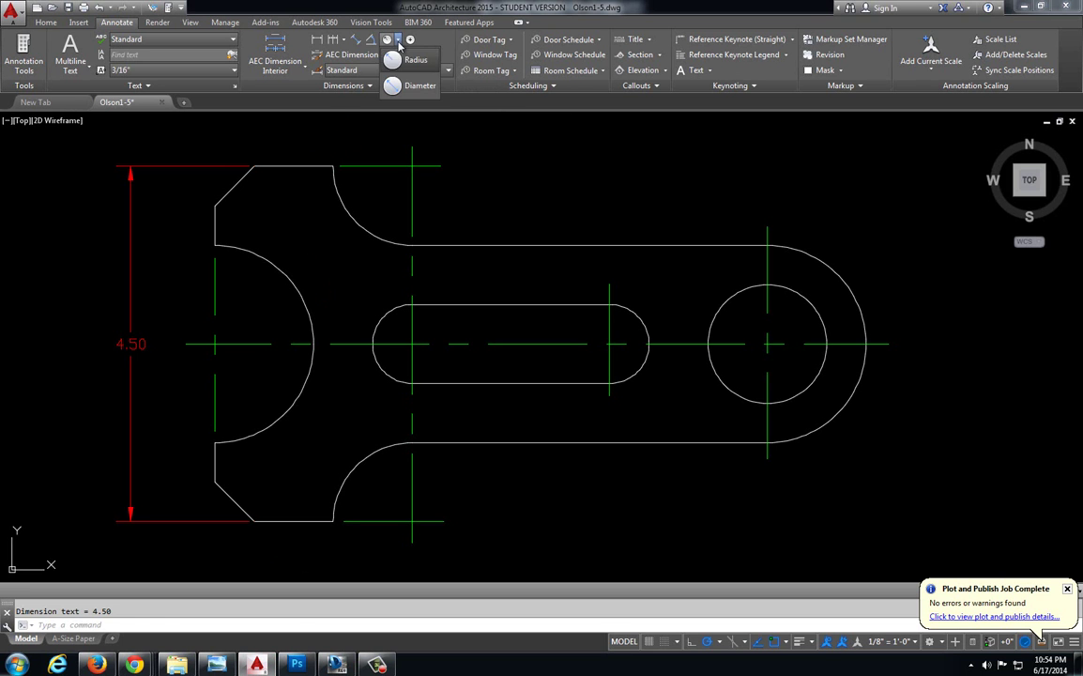
left_click(402, 55)
left_click(300, 303)
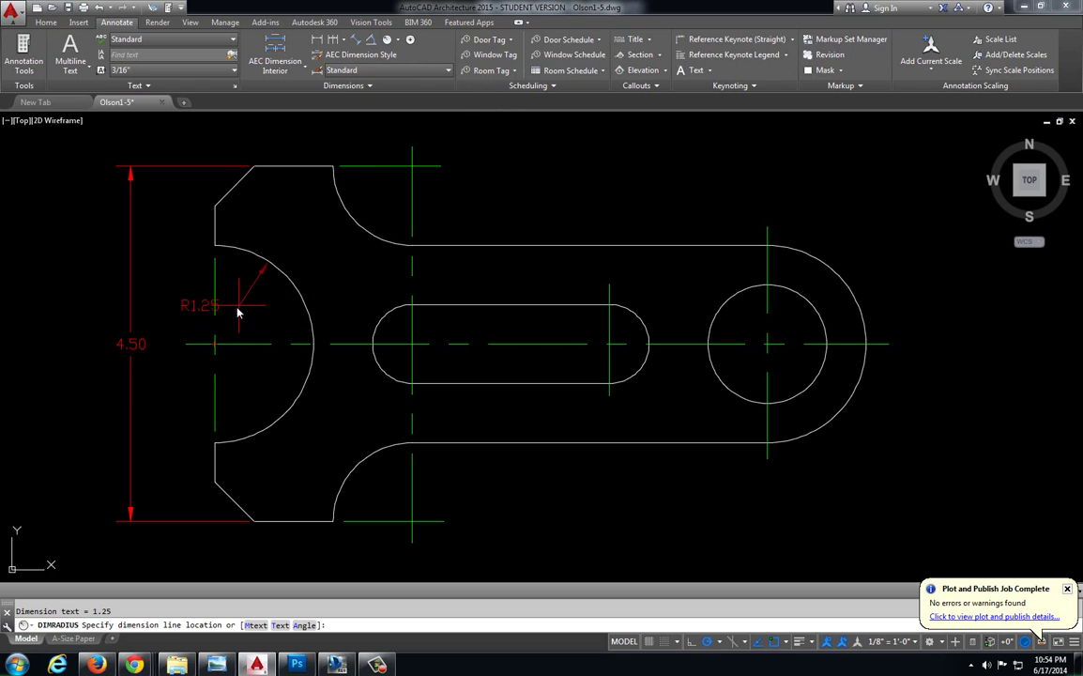
left_click(284, 319)
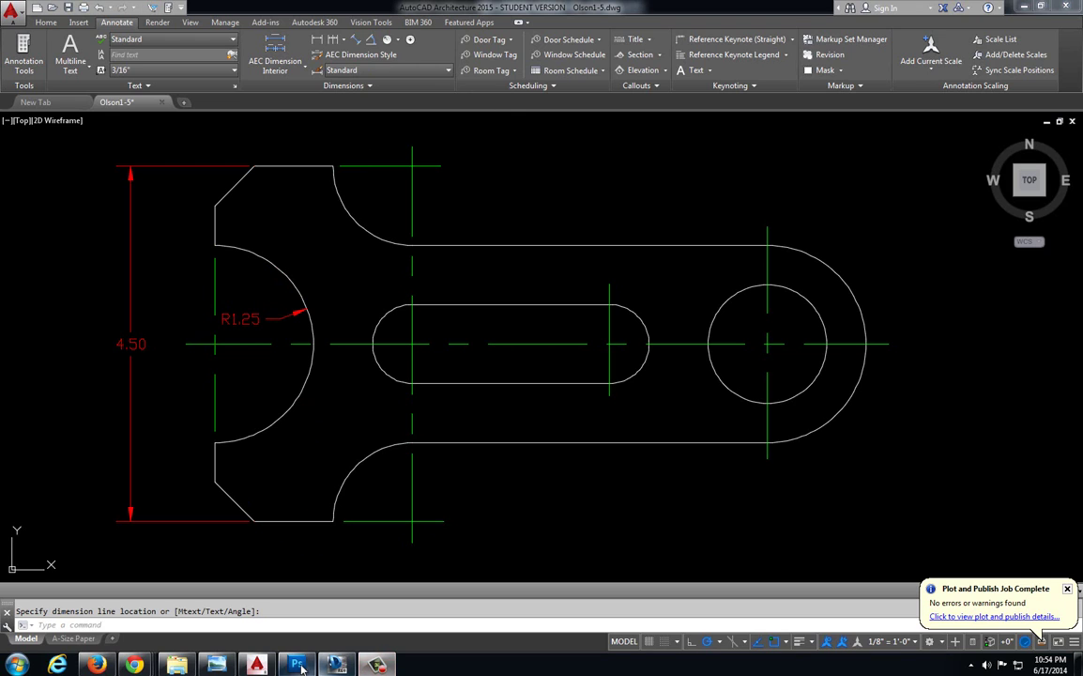
left_click(340, 666)
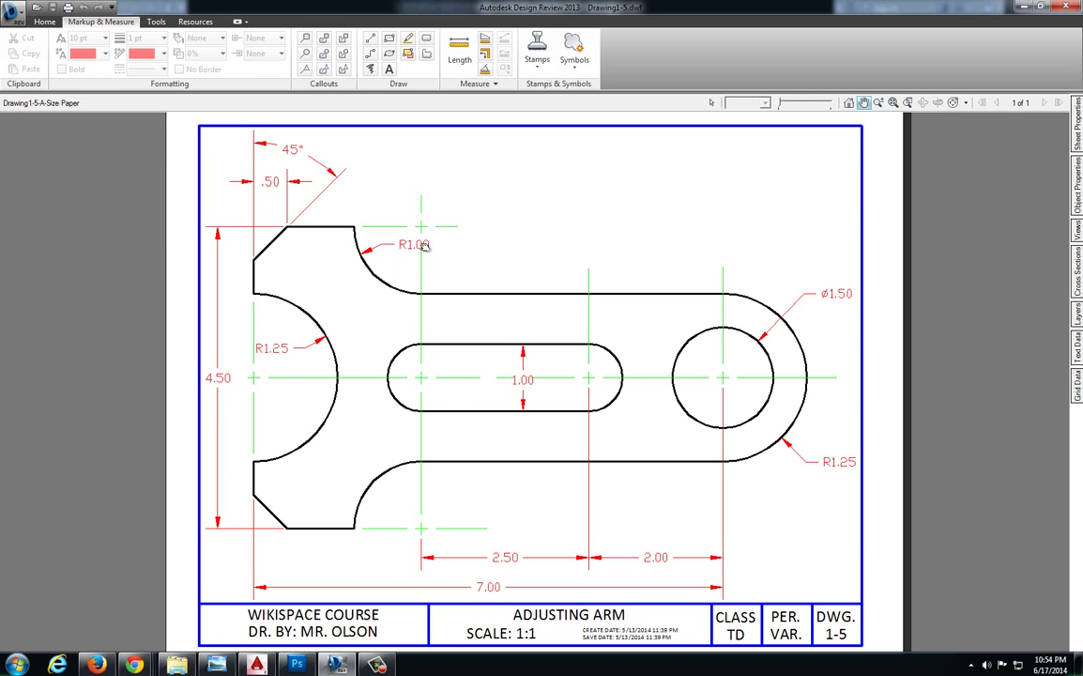
Step: Zoom in on the R1.00 fillet label in the reference drawing, then back out
scroll(424, 245, "up", 5)
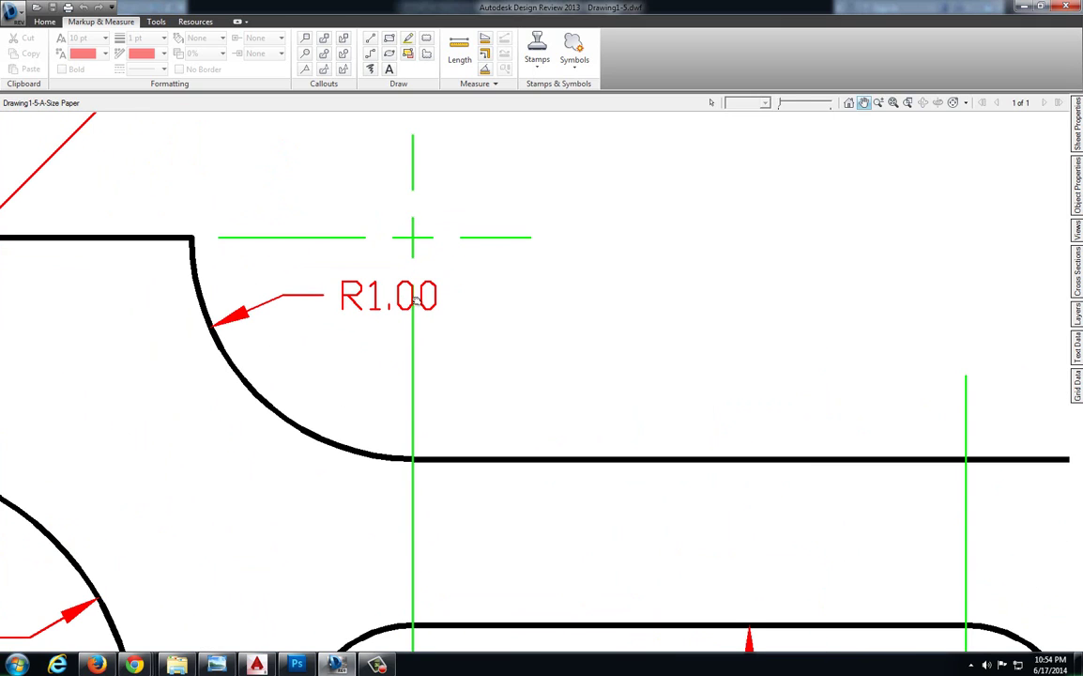
scroll(409, 300, "up", 3)
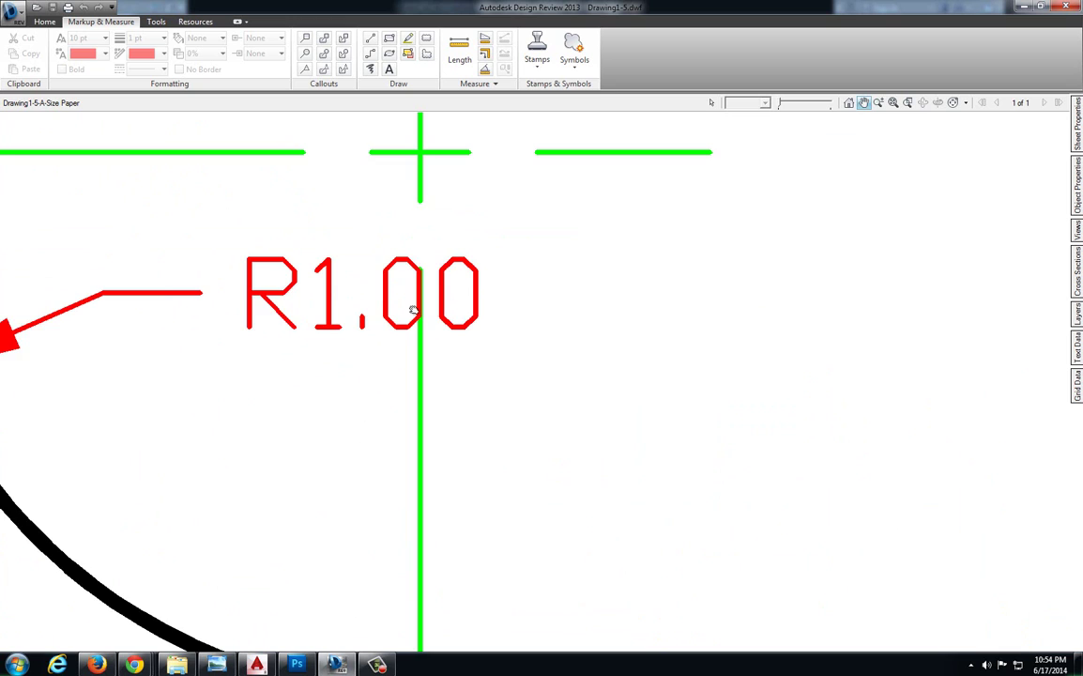
scroll(412, 309, "down", 5)
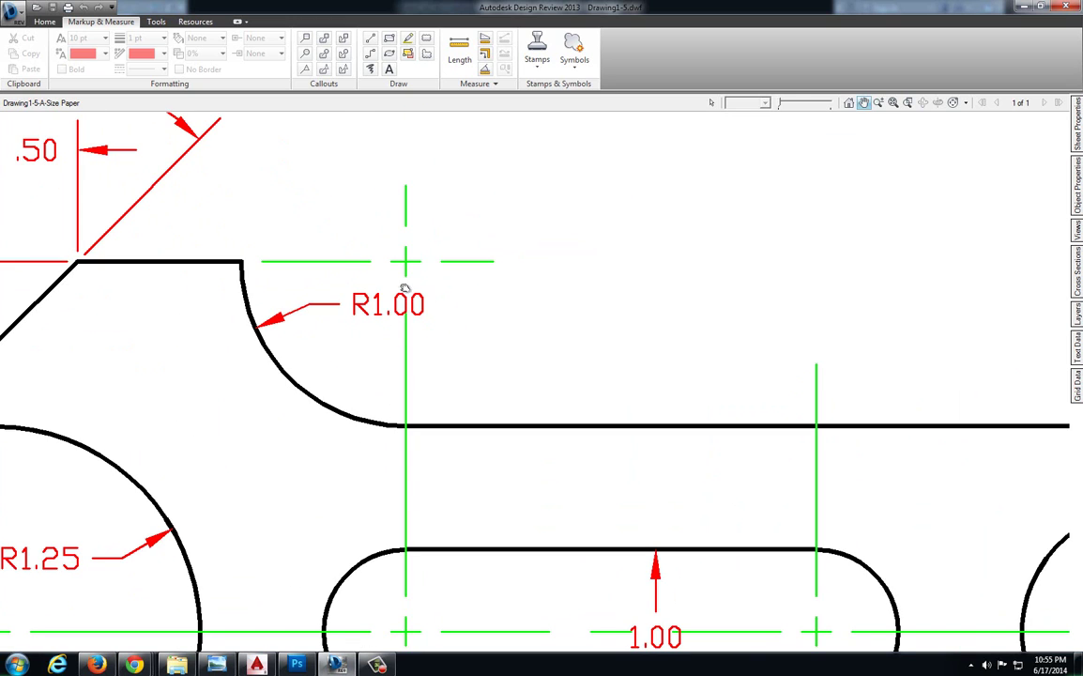
scroll(384, 308, "down", 3)
scroll(384, 273, "up", 2)
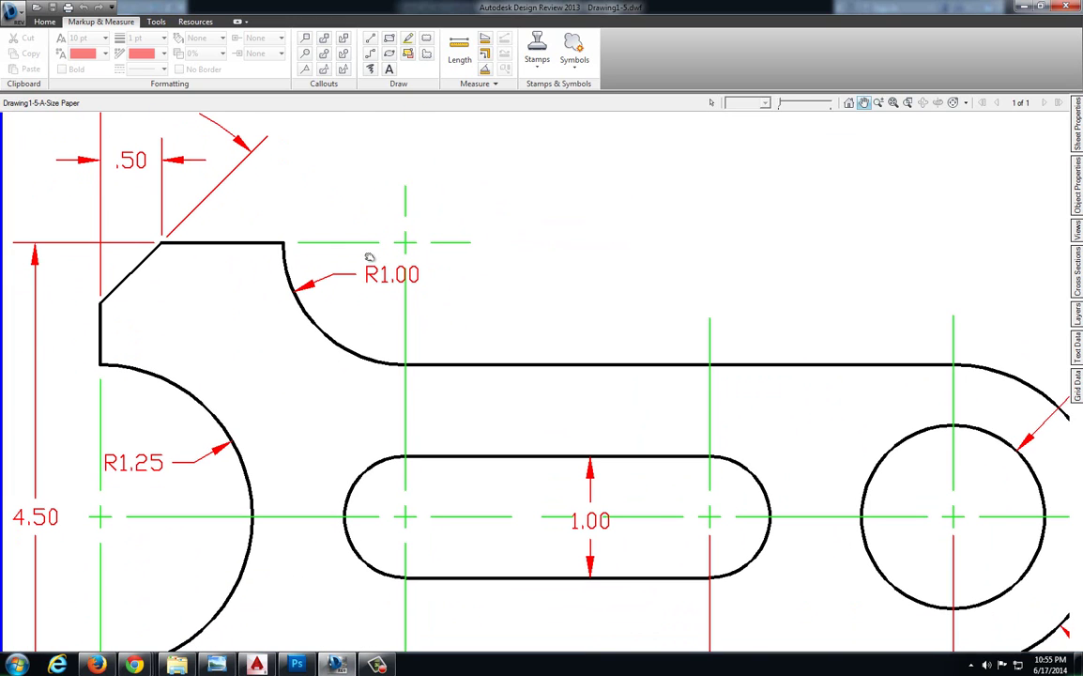
Step: Back in AutoCAD, place an R1.00 radius dimension on the upper fillet arc
key("alt+Tab")
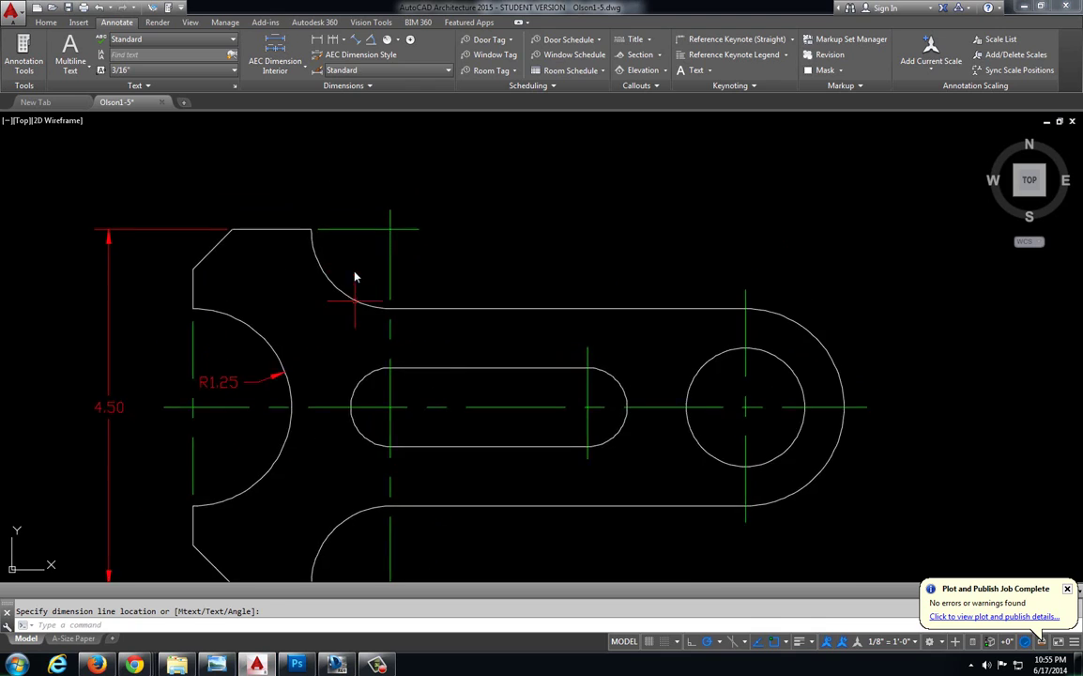
scroll(353, 299, "up", 5)
middle_click_drag(353, 298, 343, 333)
scroll(299, 331, "down", 2)
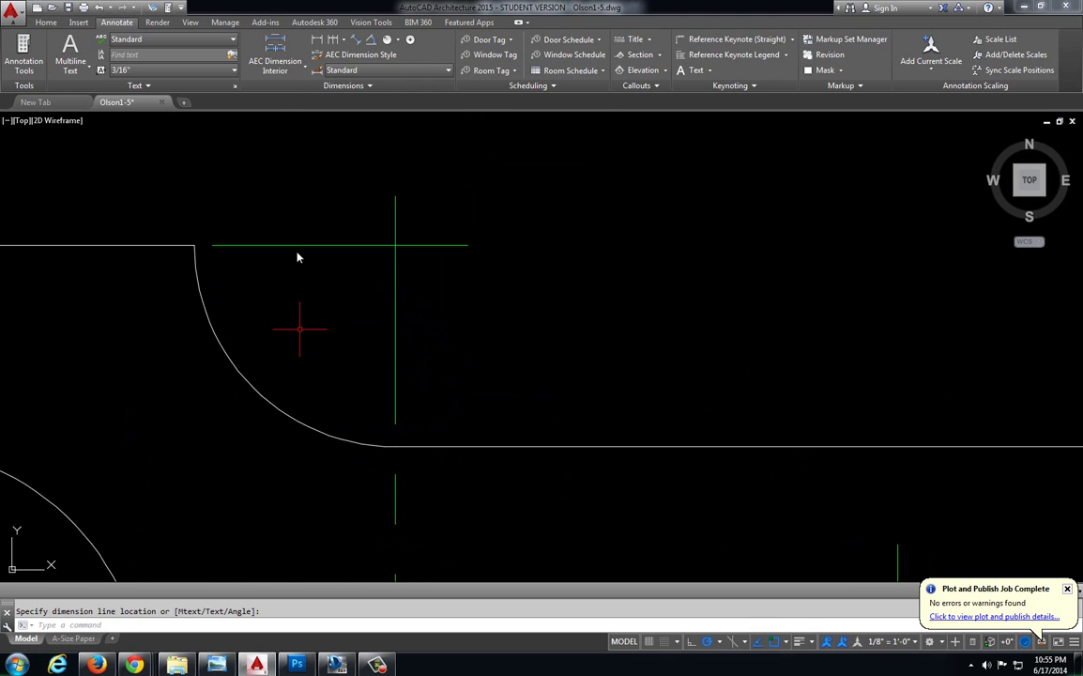
left_click(385, 42)
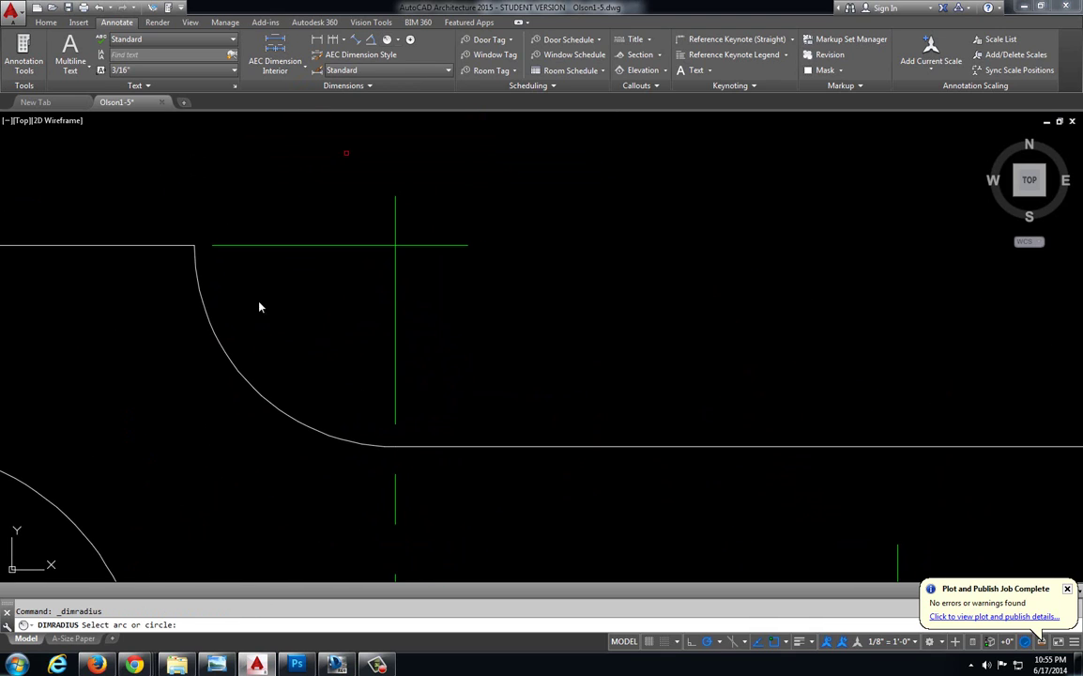
left_click(236, 376)
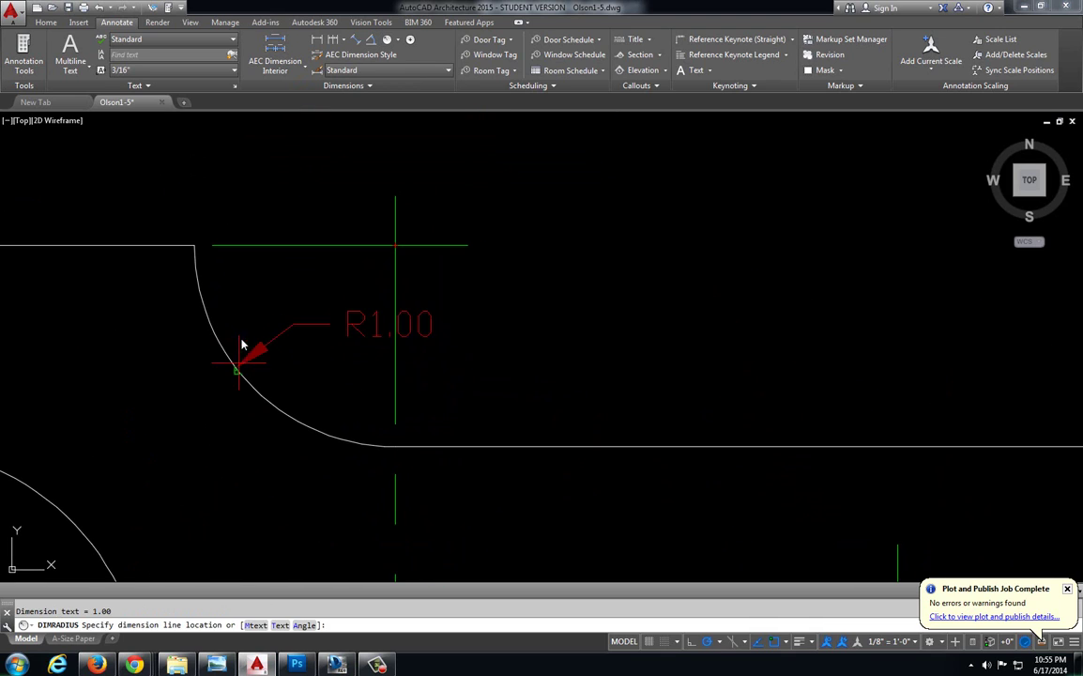
left_click(233, 285)
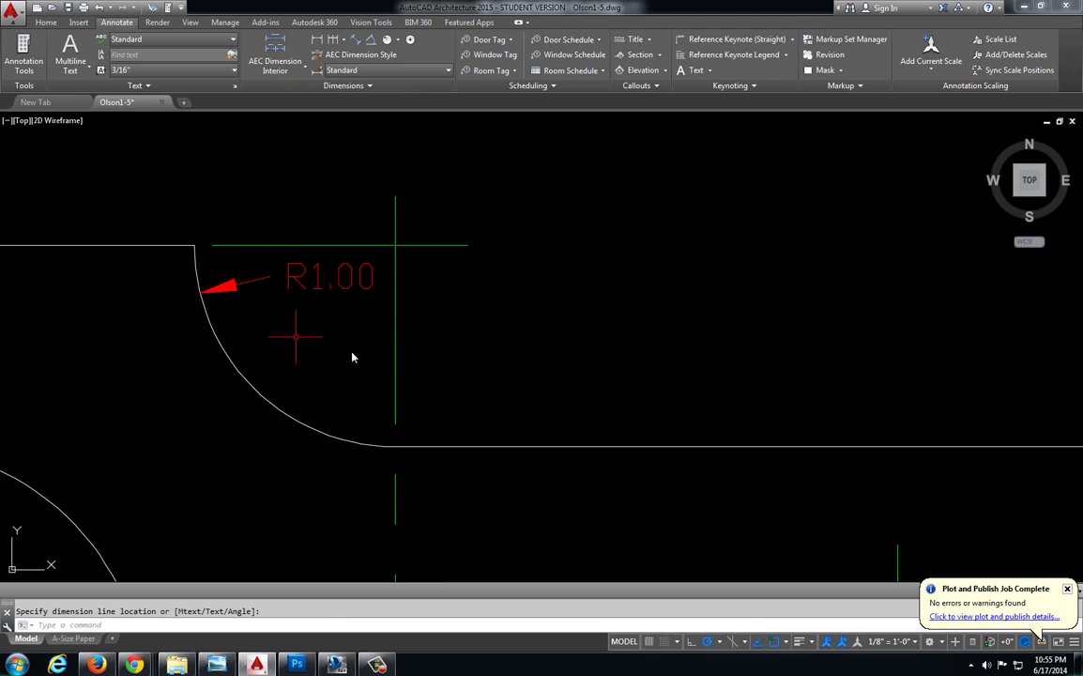
Step: Zoom and pan to check the R1.00 dimension against the reference sheet's left end
scroll(362, 354, "down", 5)
scroll(382, 321, "up", 1)
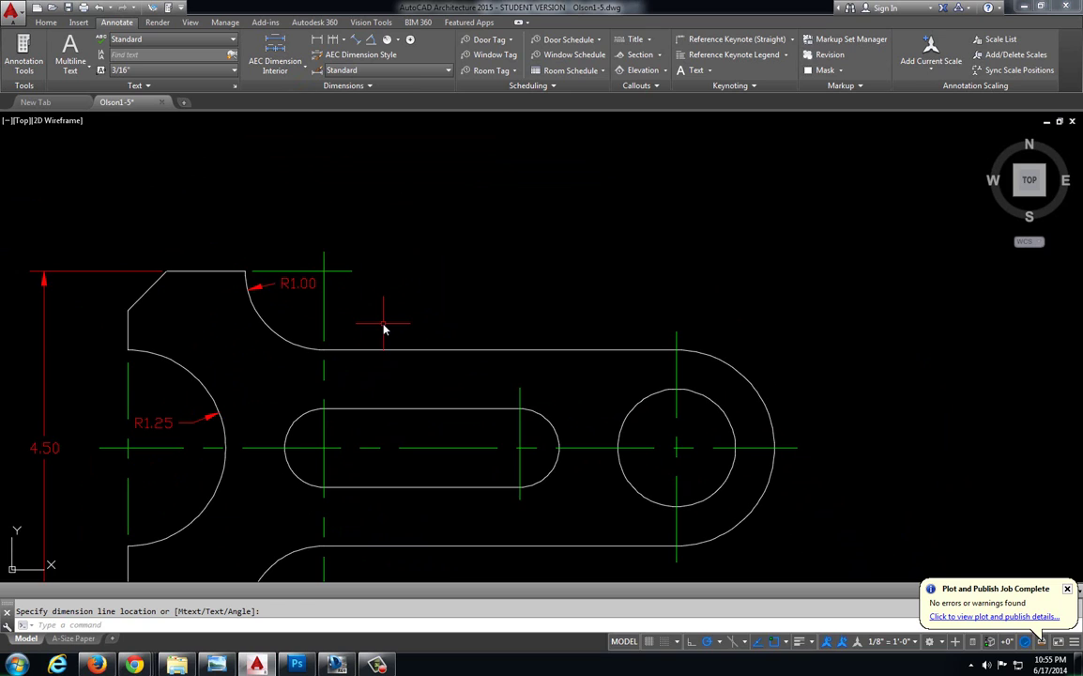
scroll(347, 284, "up", 2)
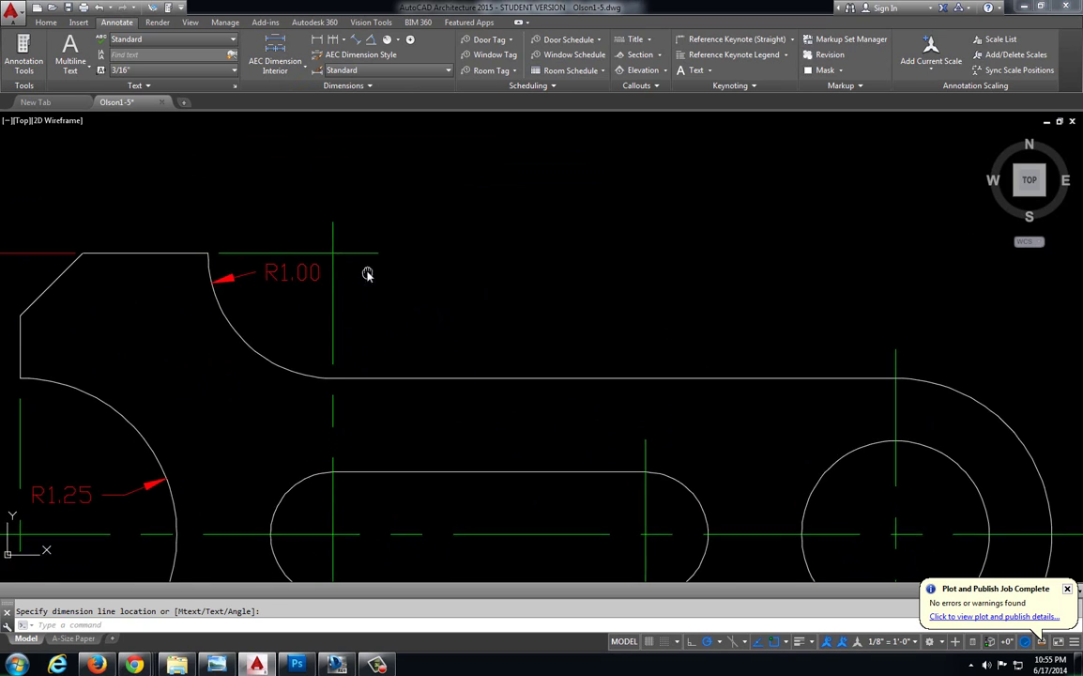
scroll(515, 332, "down", 2)
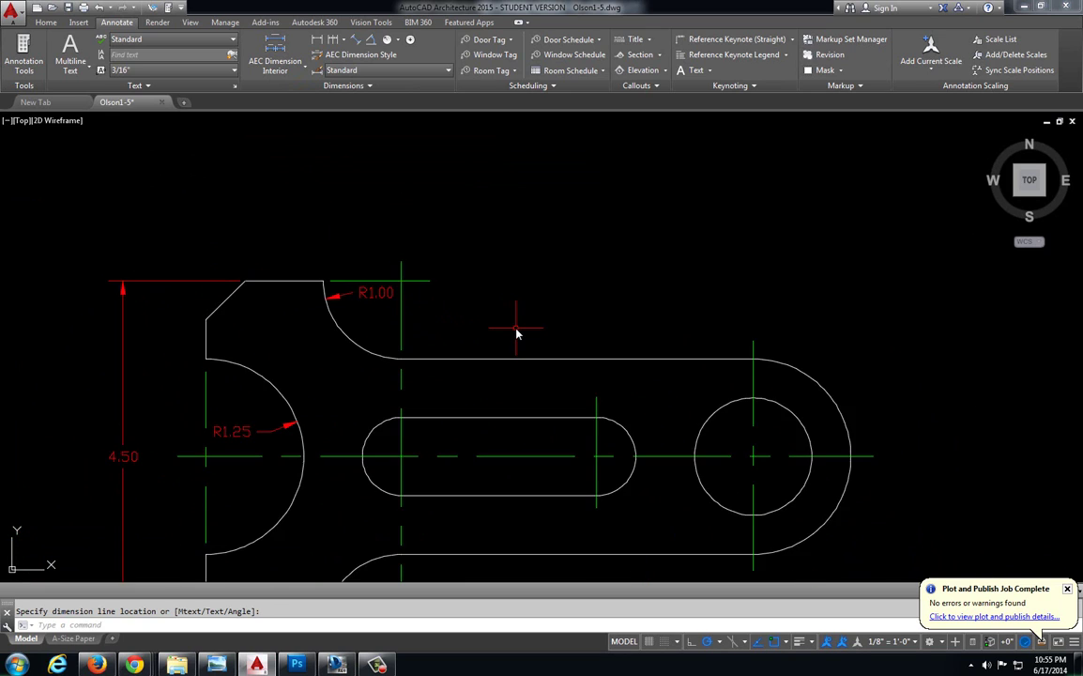
middle_click_drag(515, 332, 487, 283)
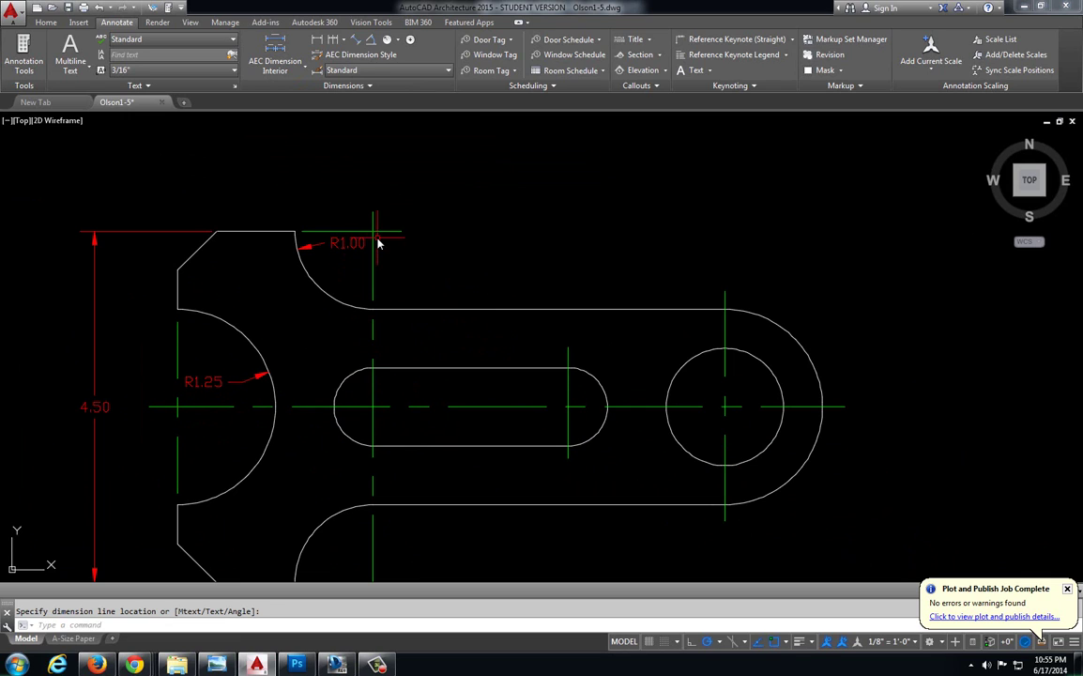
scroll(379, 234, "up", 6)
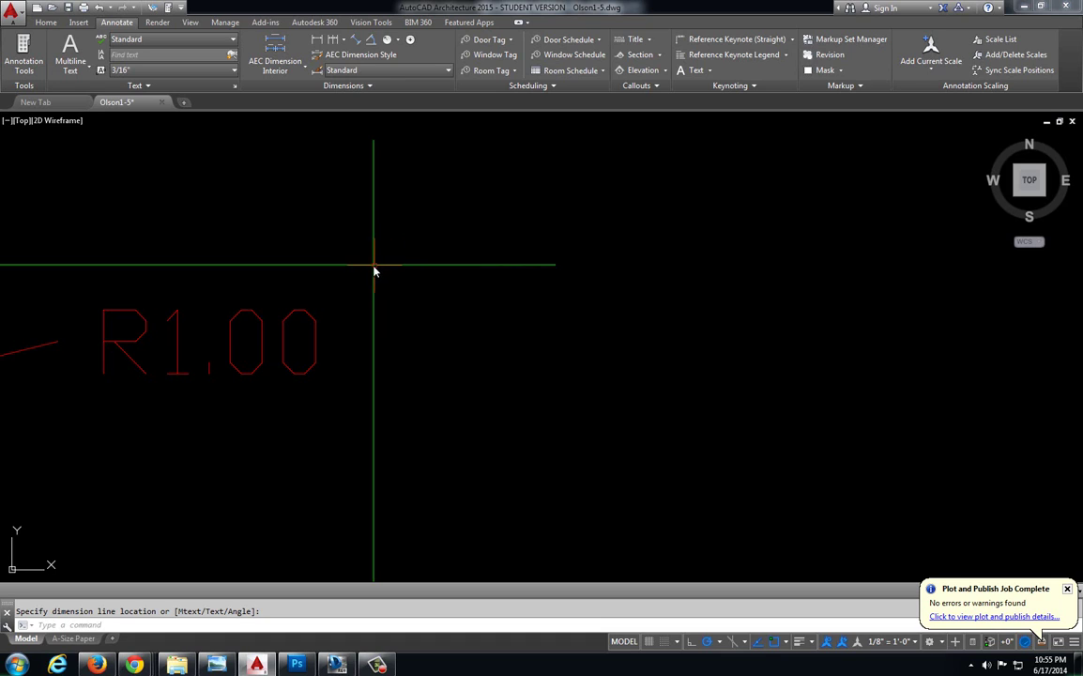
scroll(373, 272, "down", 3)
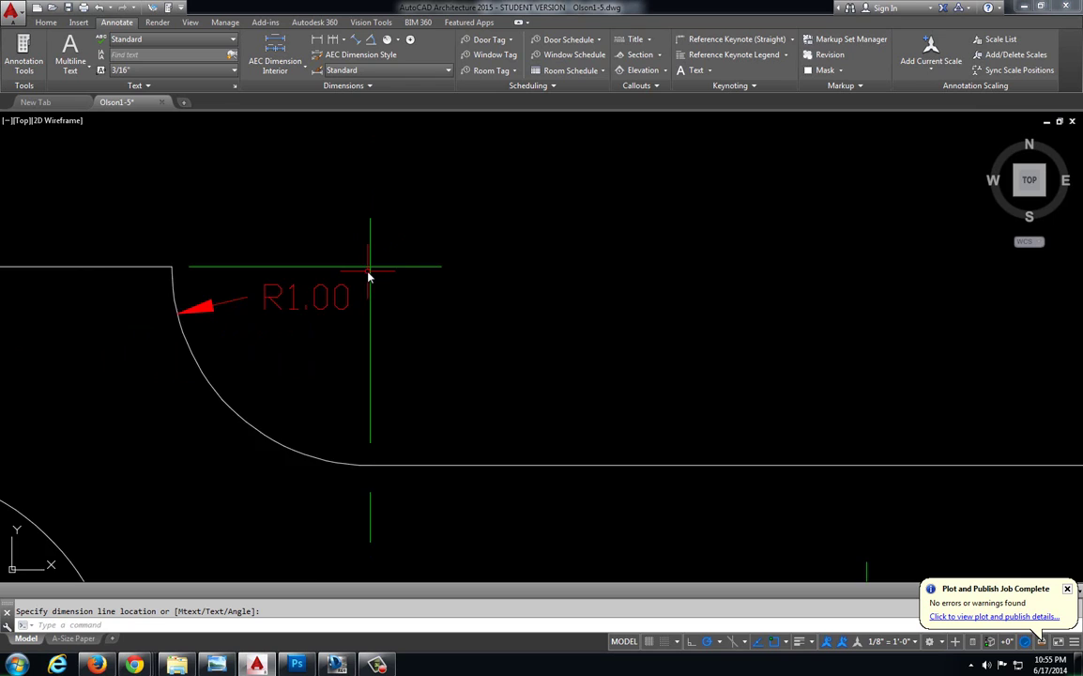
scroll(373, 268, "up", 2)
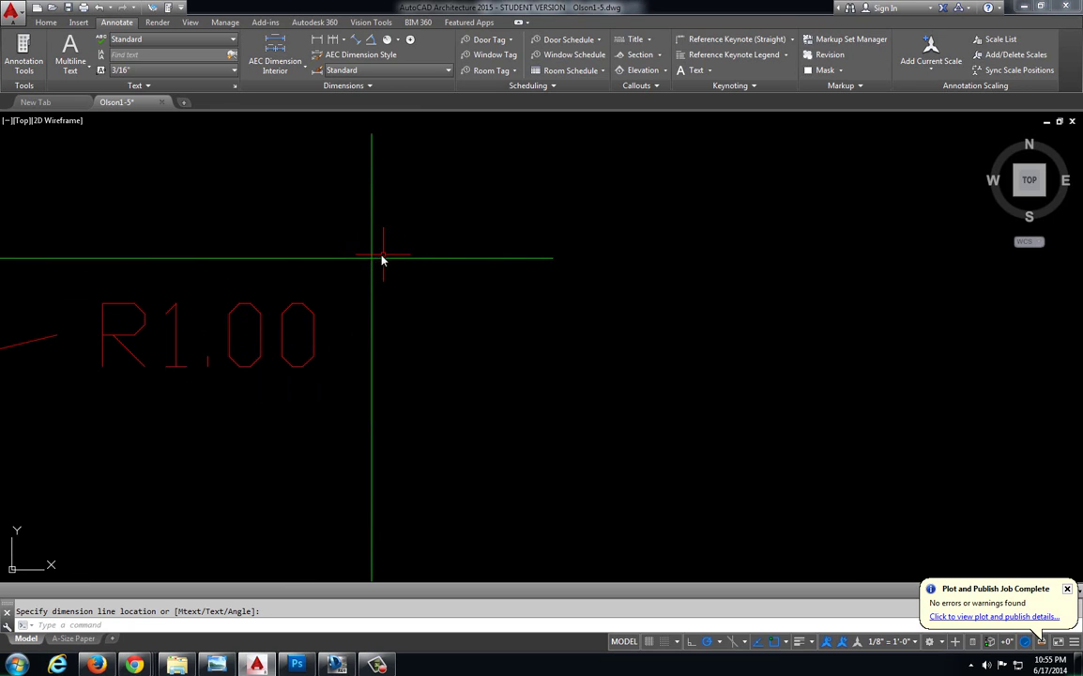
scroll(379, 263, "down", 6)
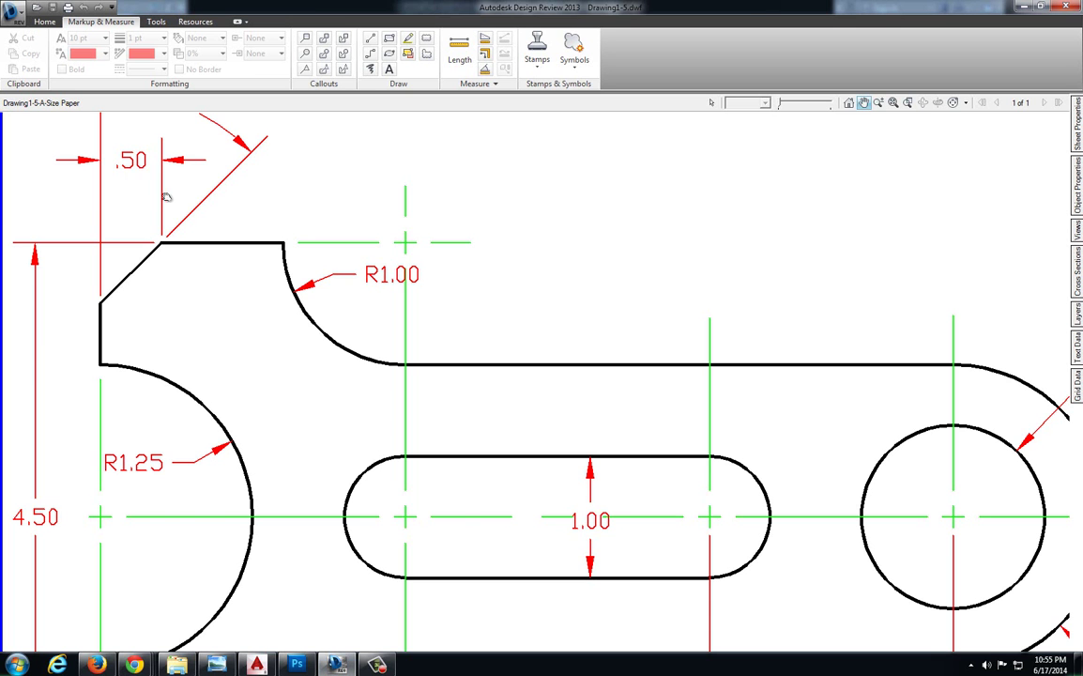
left_click_drag(173, 214, 213, 266)
scroll(213, 265, "down", 2)
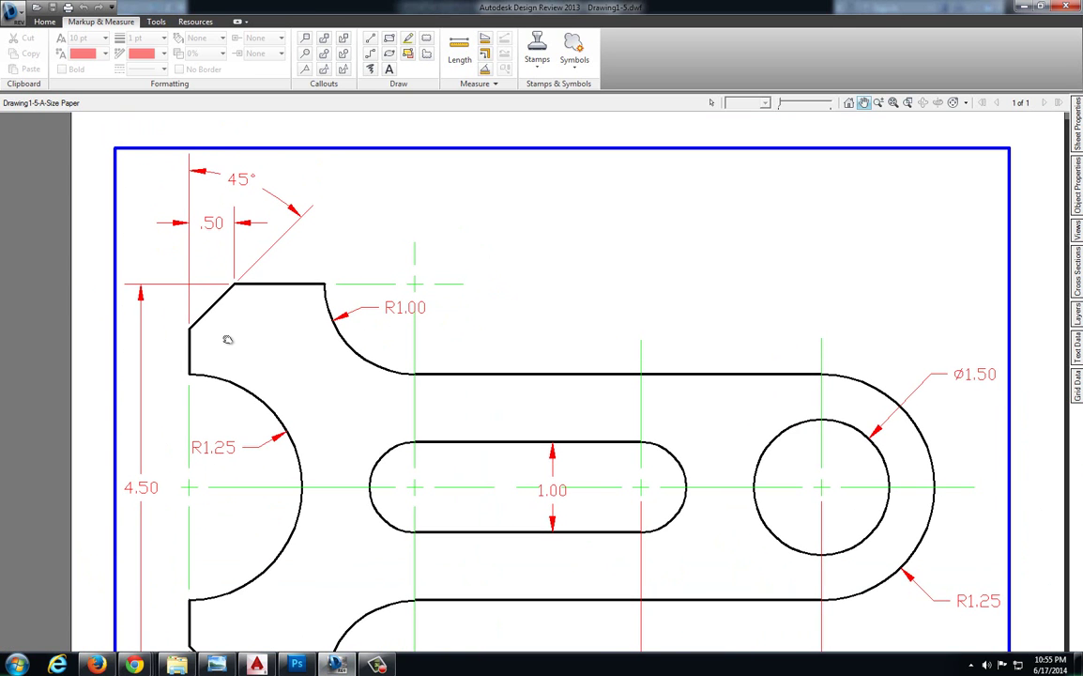
left_click(256, 662)
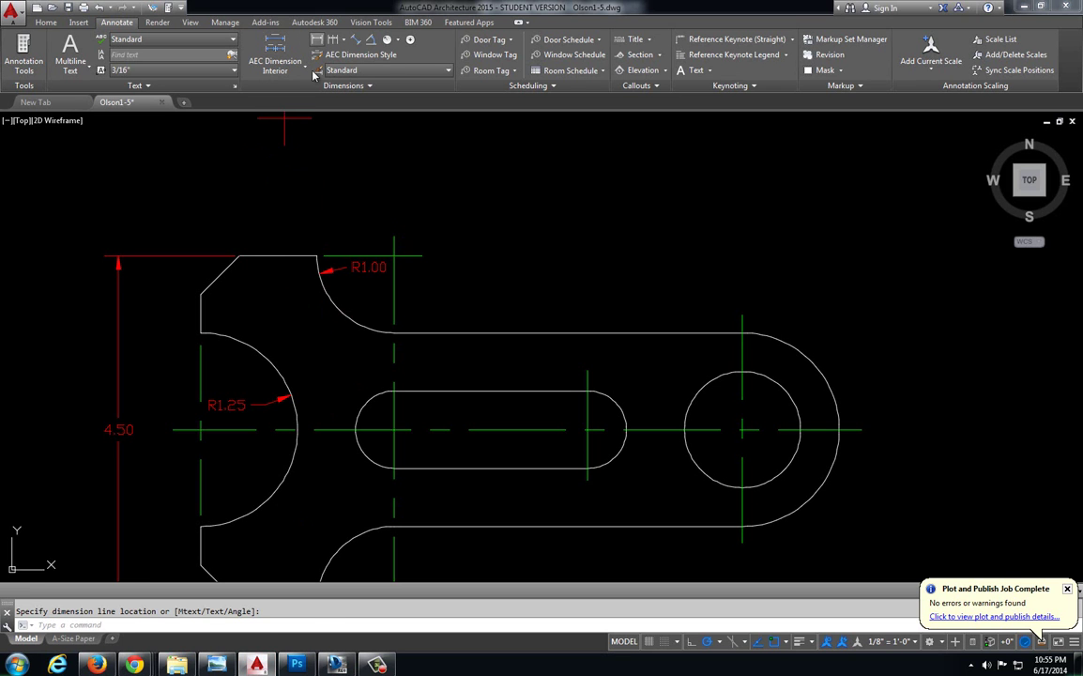
Step: Add the .50 linear width dimension across the top-left chamfer
left_click(317, 39)
left_click(200, 292)
left_click(239, 255)
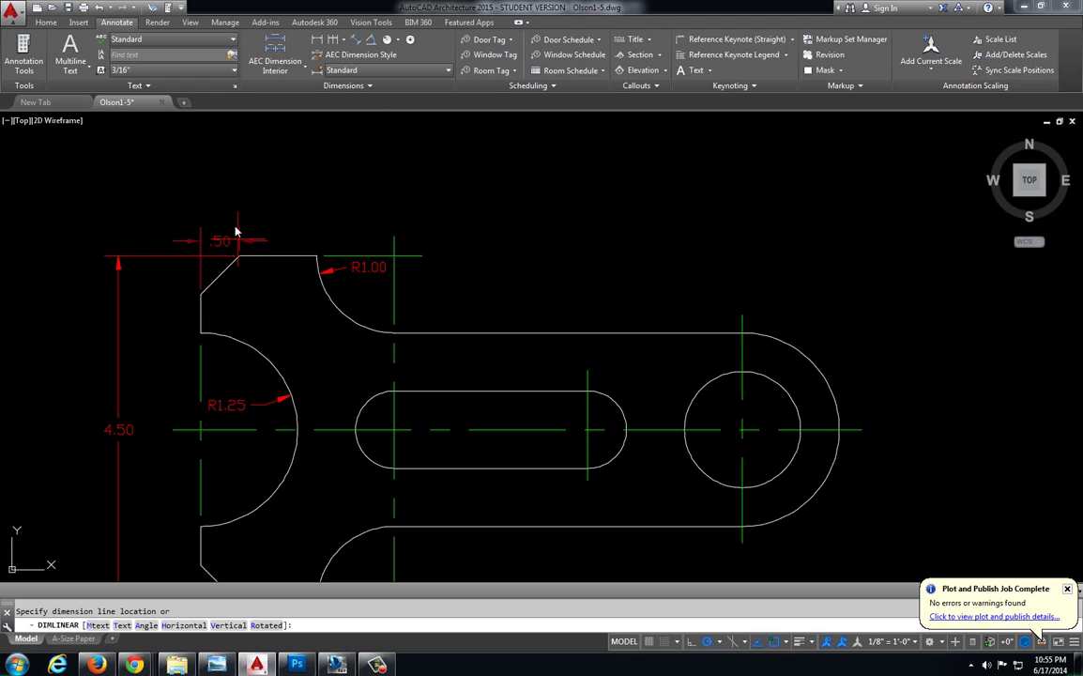
left_click(234, 220)
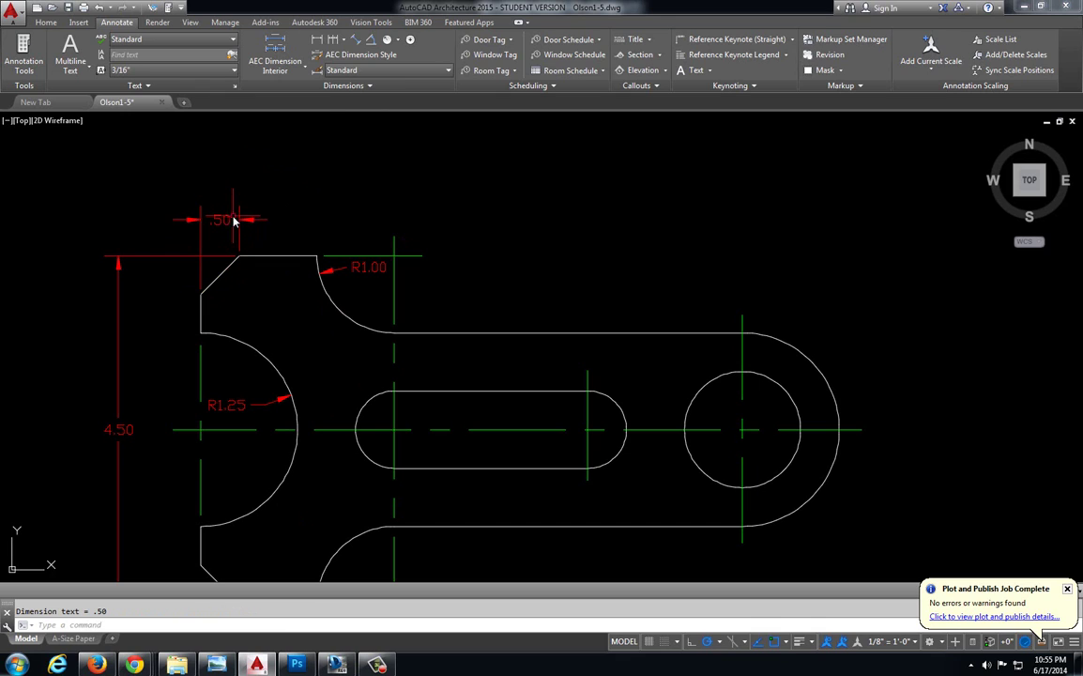
Step: Dimension the 45° angle between the chamfer and the top edge
left_click(333, 39)
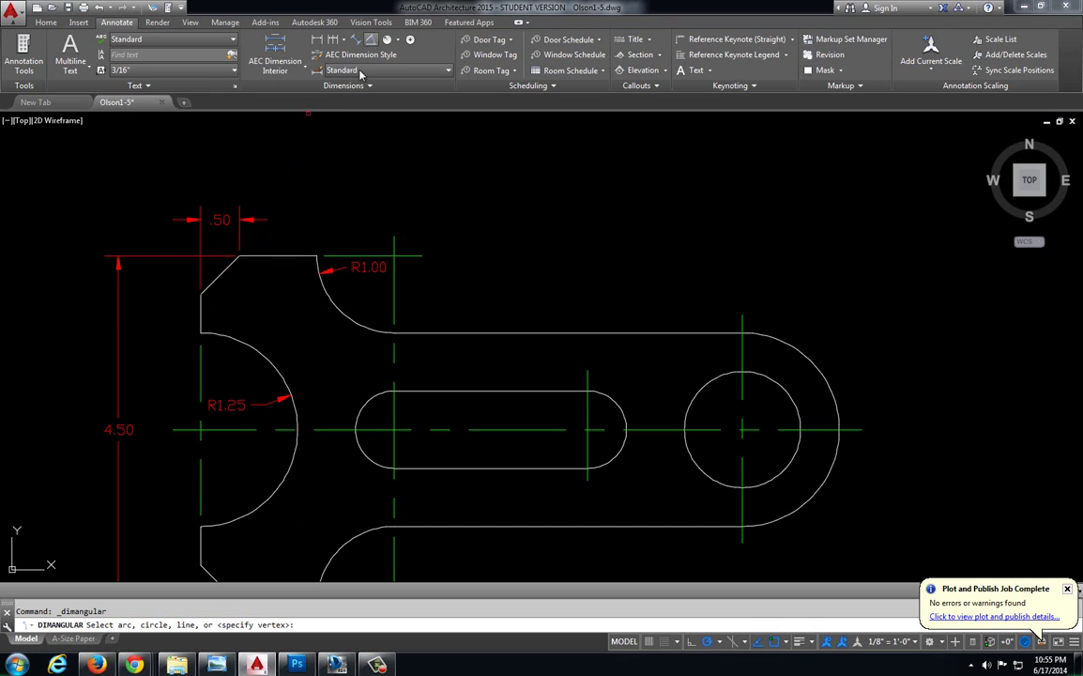
left_click(217, 284)
left_click(269, 255)
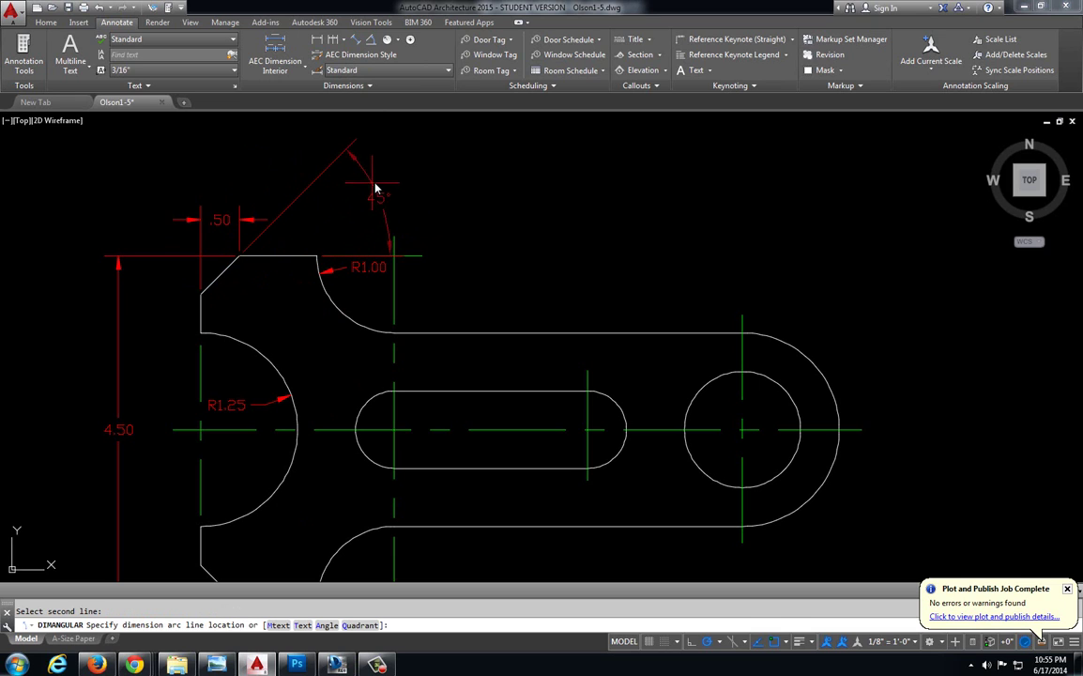
left_click(329, 204)
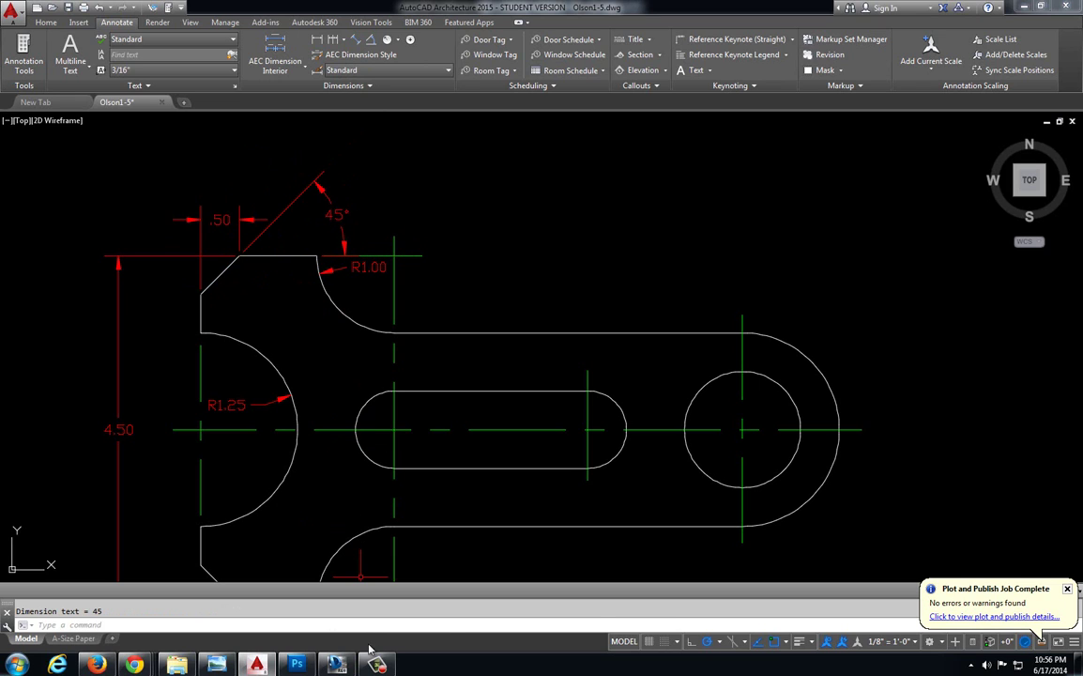
left_click(336, 664)
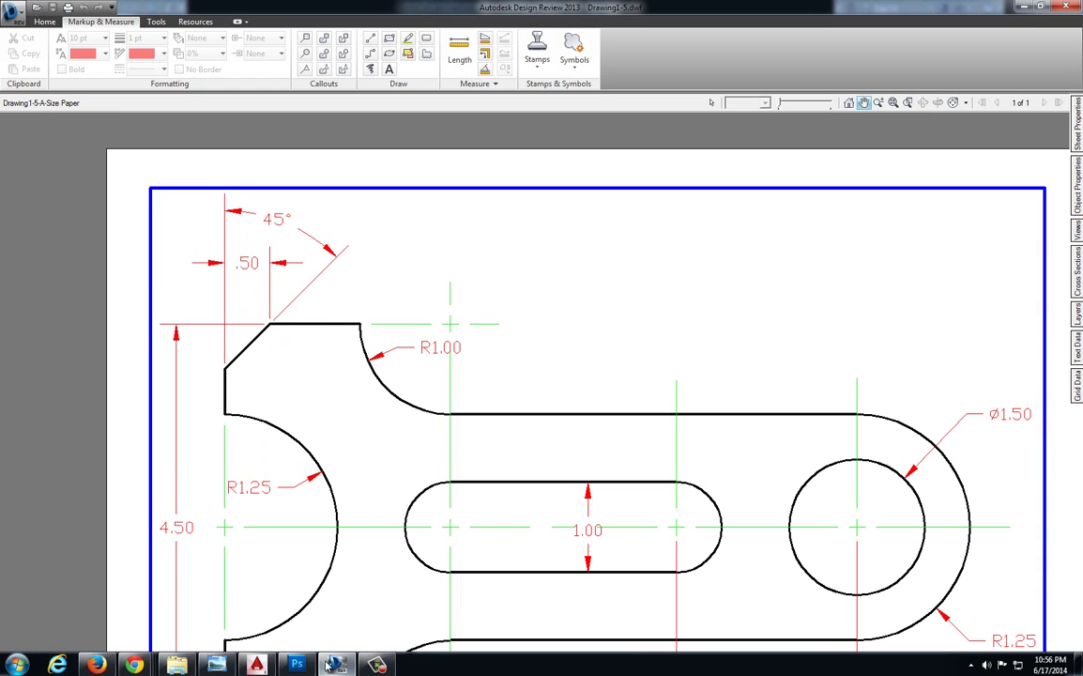
Step: Replace the misplaced 45° angle with one measured from the vertical line, above .50
left_click(257, 665)
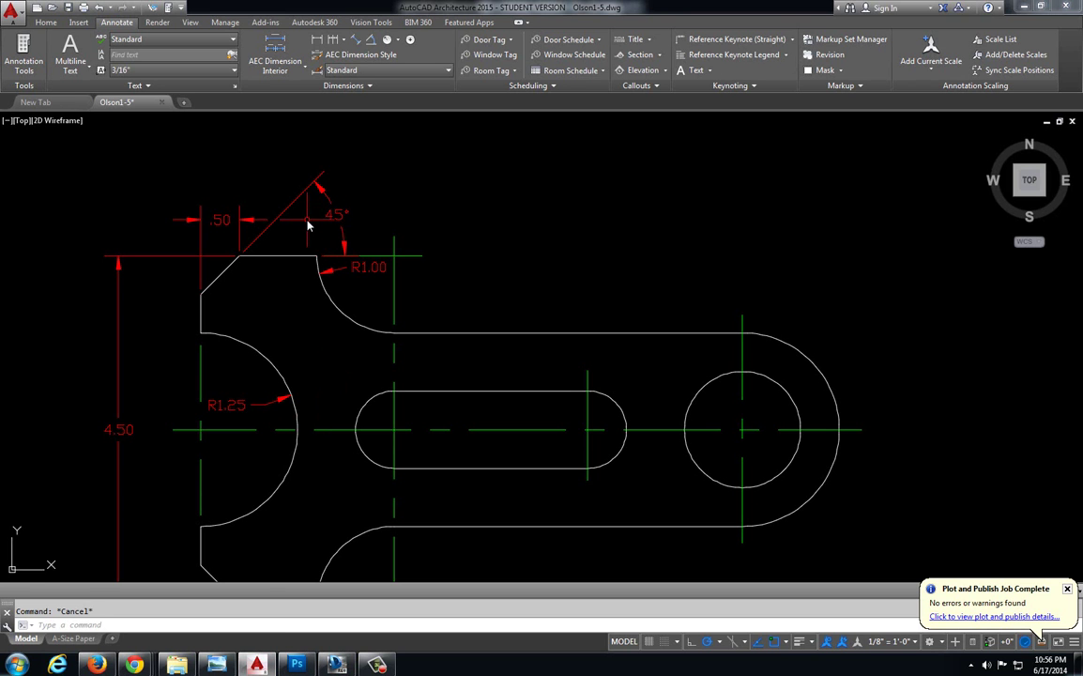
left_click(309, 221)
key("Delete")
left_click(371, 39)
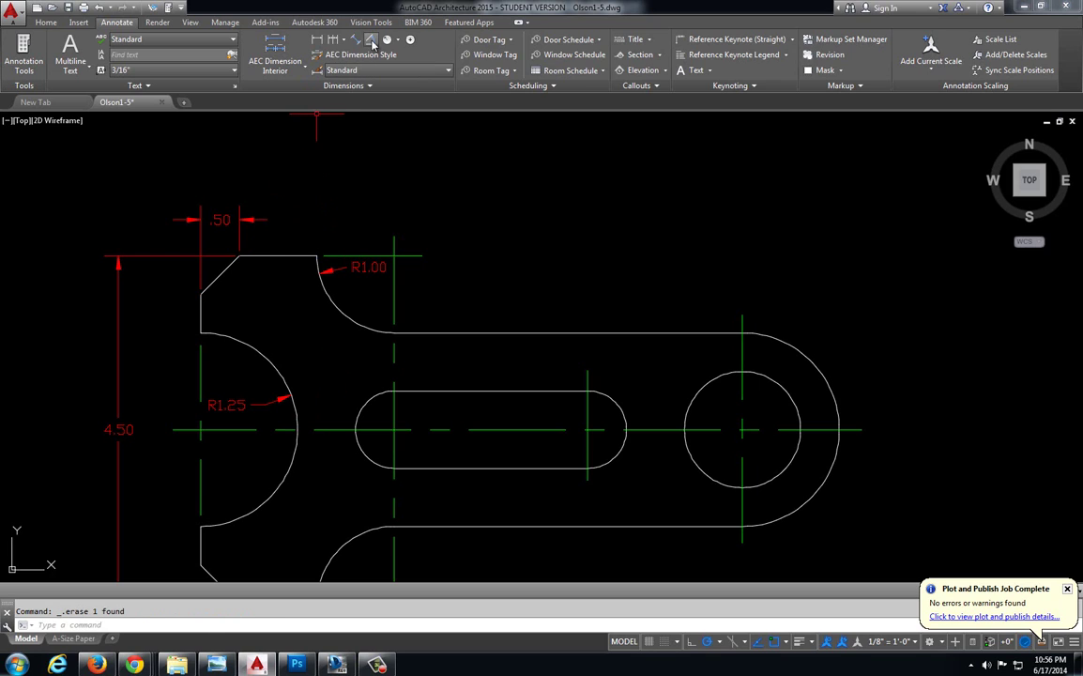
left_click(225, 274)
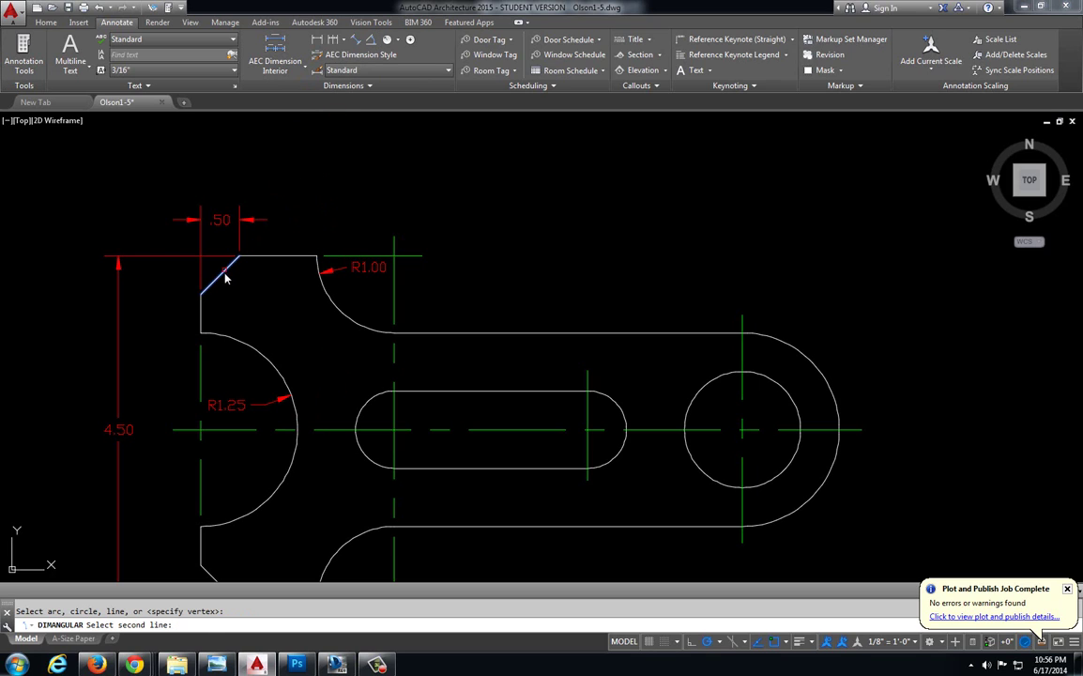
left_click(201, 321)
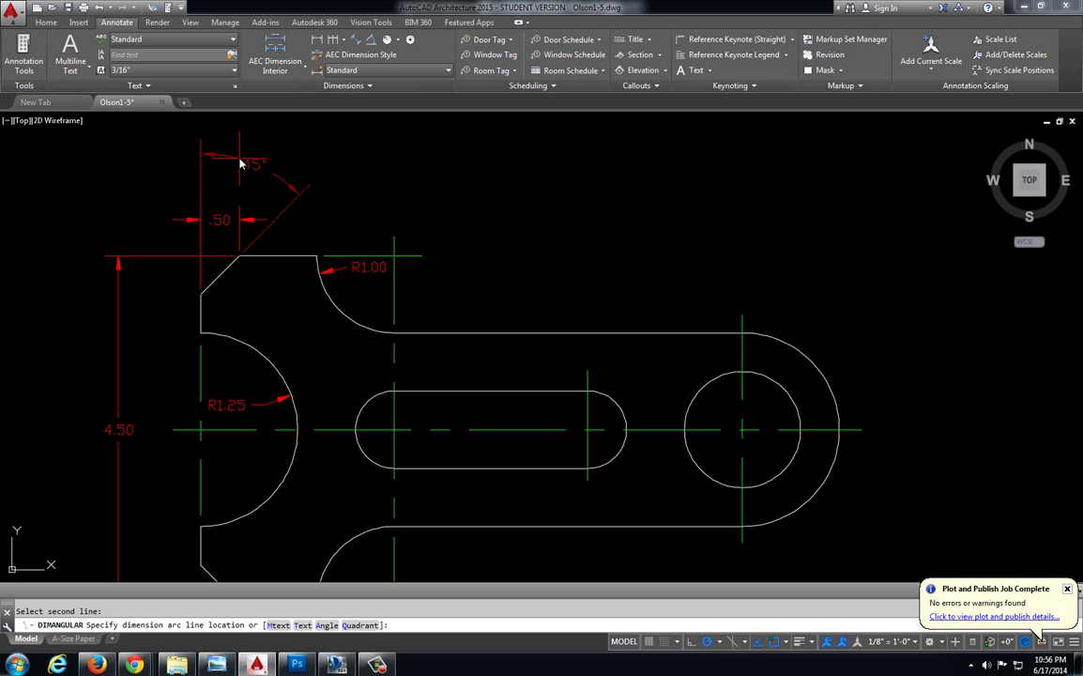
left_click(297, 199)
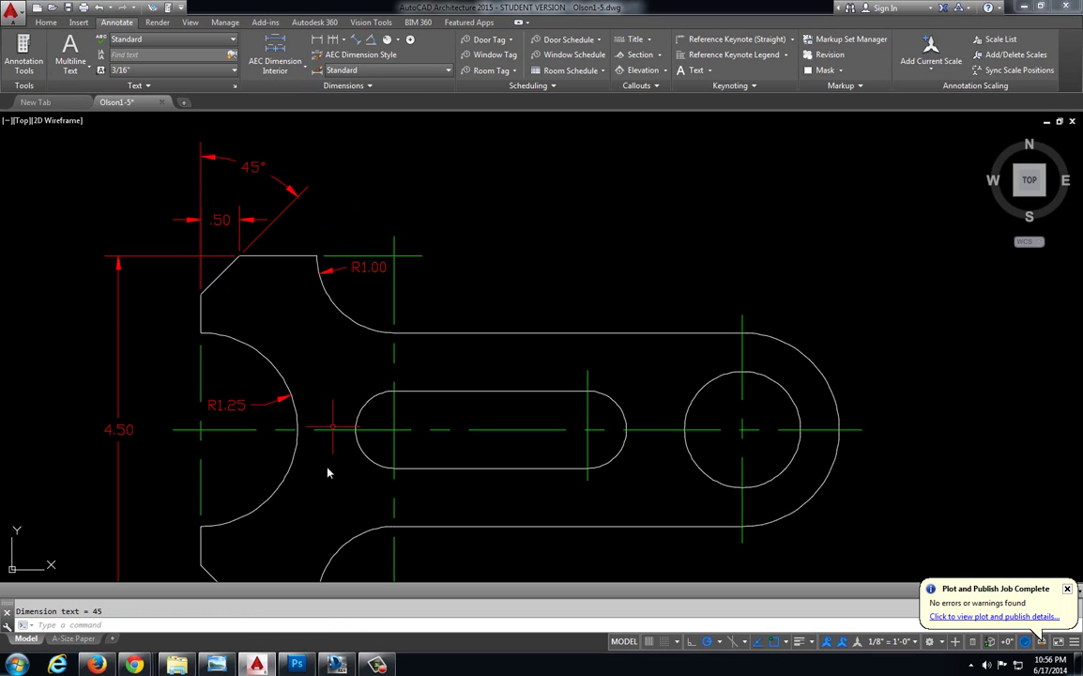
left_click(337, 665)
Step: Zoom into the arm's right end on the reference to read its Ø1.50 and R1.25
scroll(430, 371, "down", 3)
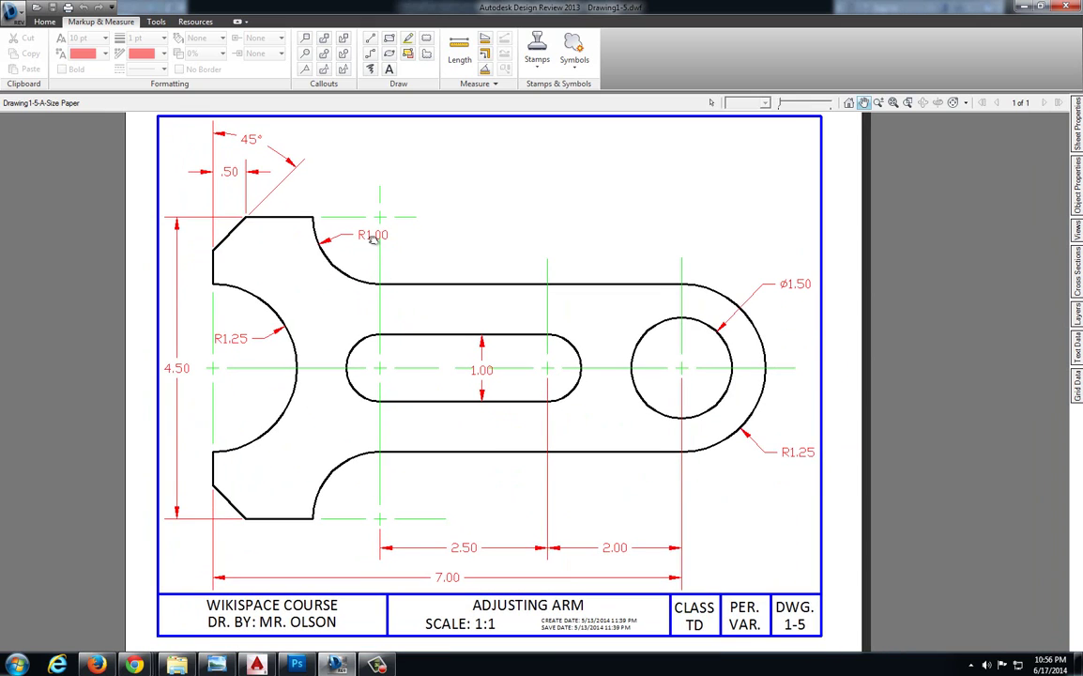
left_click_drag(522, 394, 481, 355)
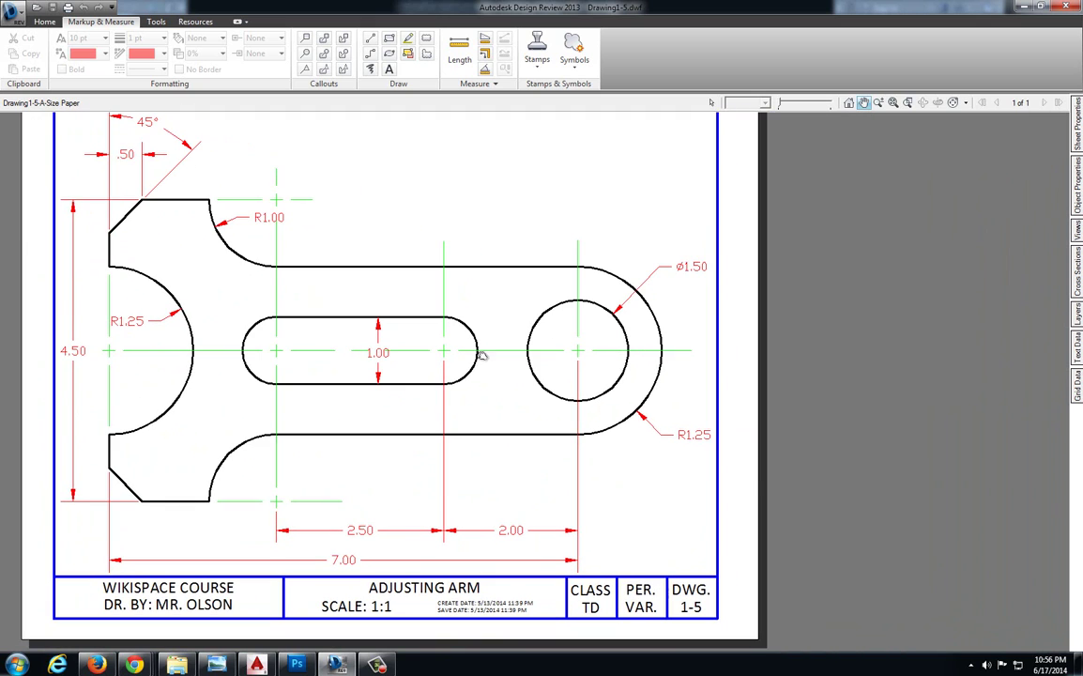
scroll(712, 336, "up", 2)
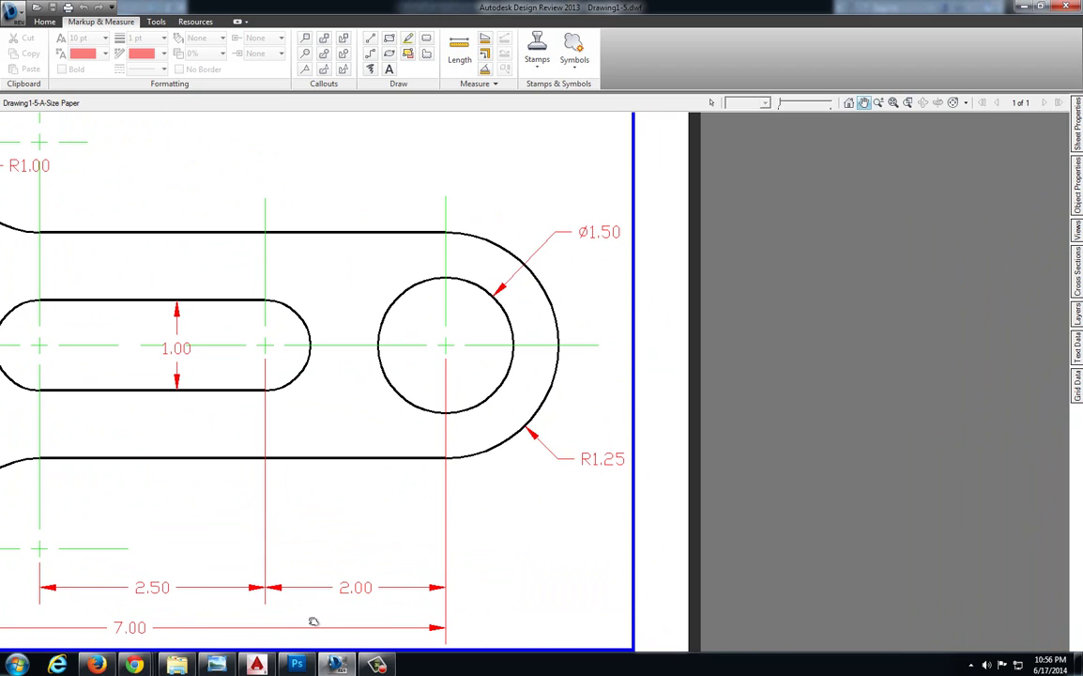
Step: Pan to the arm's right end and add an R1.25 radius to its outer arc
left_click(256, 664)
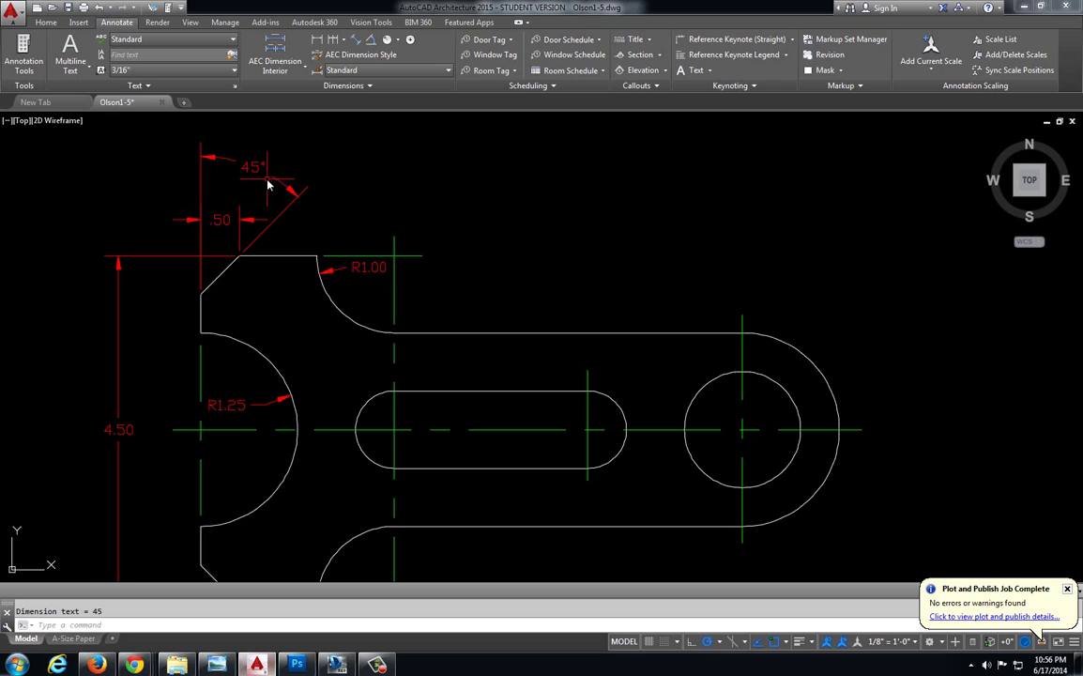
middle_click_drag(593, 211, 321, 206)
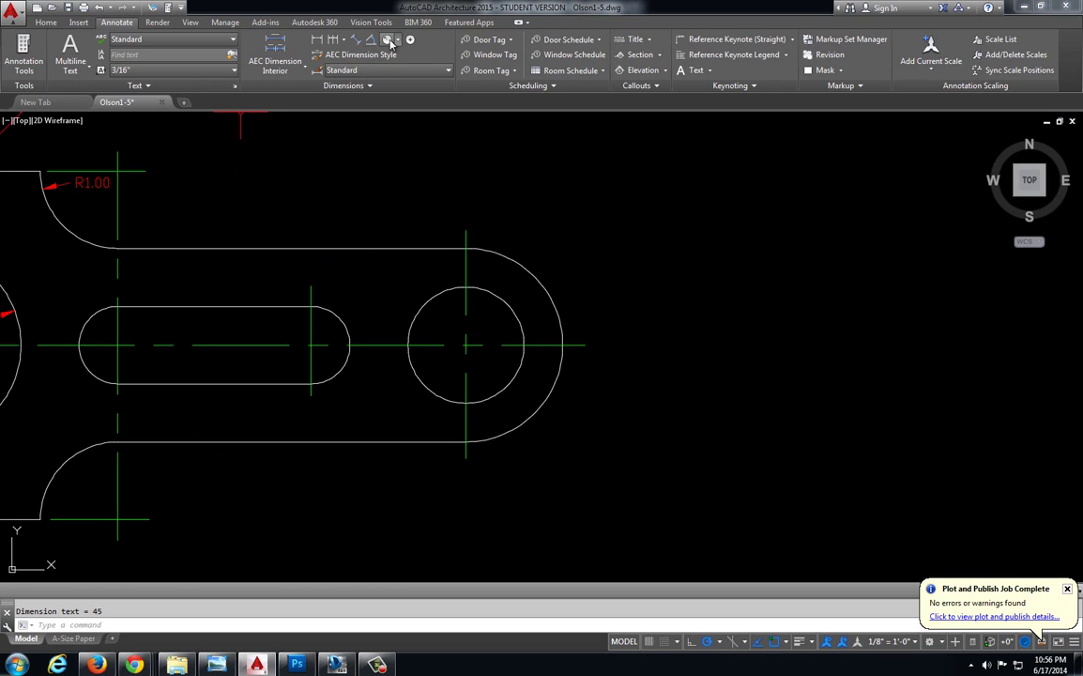
left_click(354, 39)
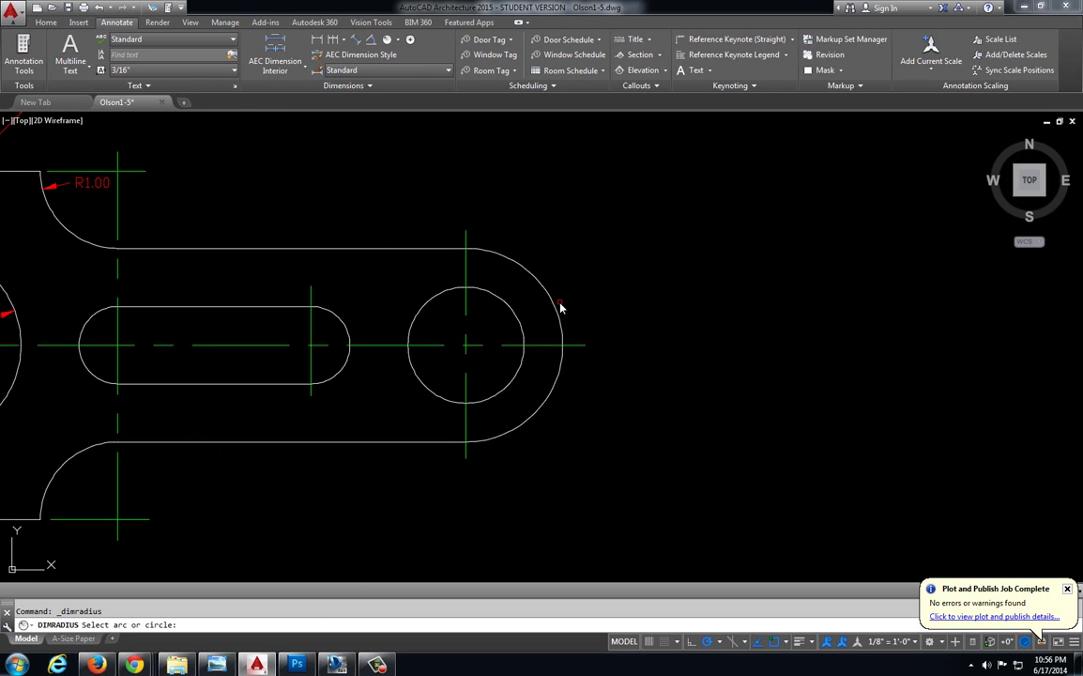
left_click(556, 310)
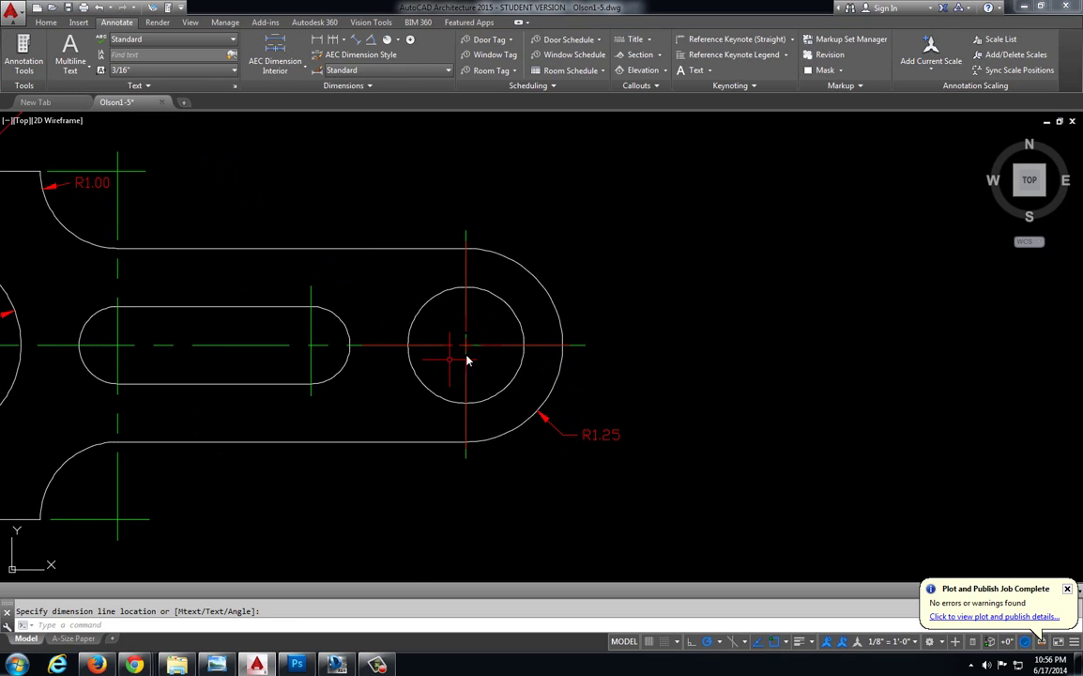
Step: Add a Ø1.50 diameter dimension to the hole and open its properties
left_click(398, 39)
left_click(413, 83)
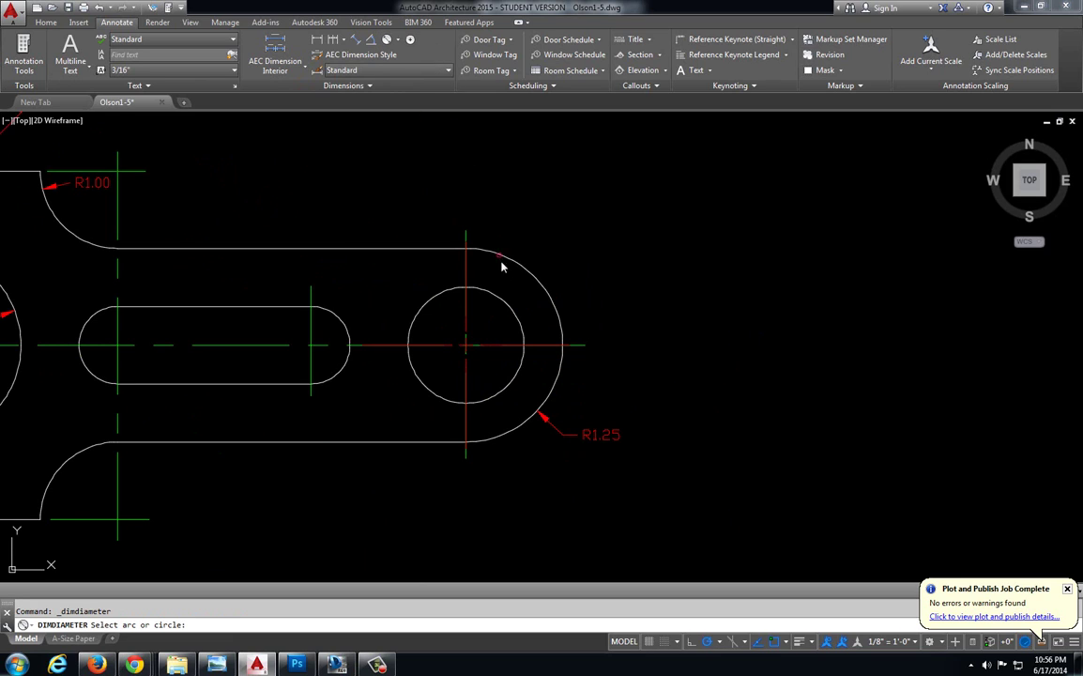
left_click(504, 302)
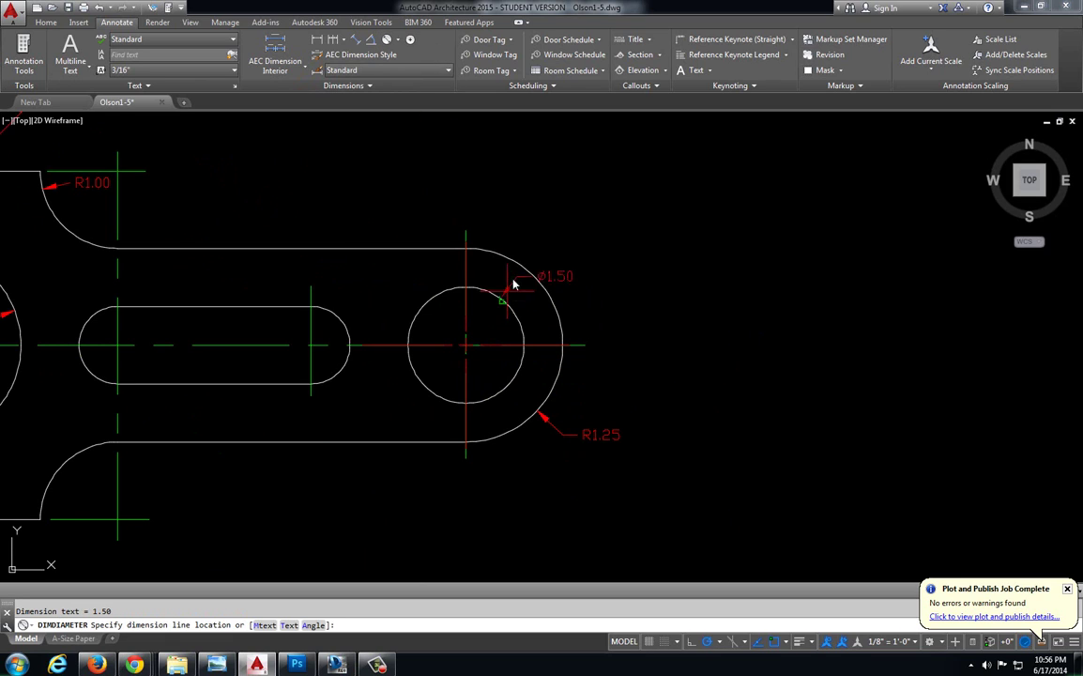
left_click(552, 235)
double_click(550, 240)
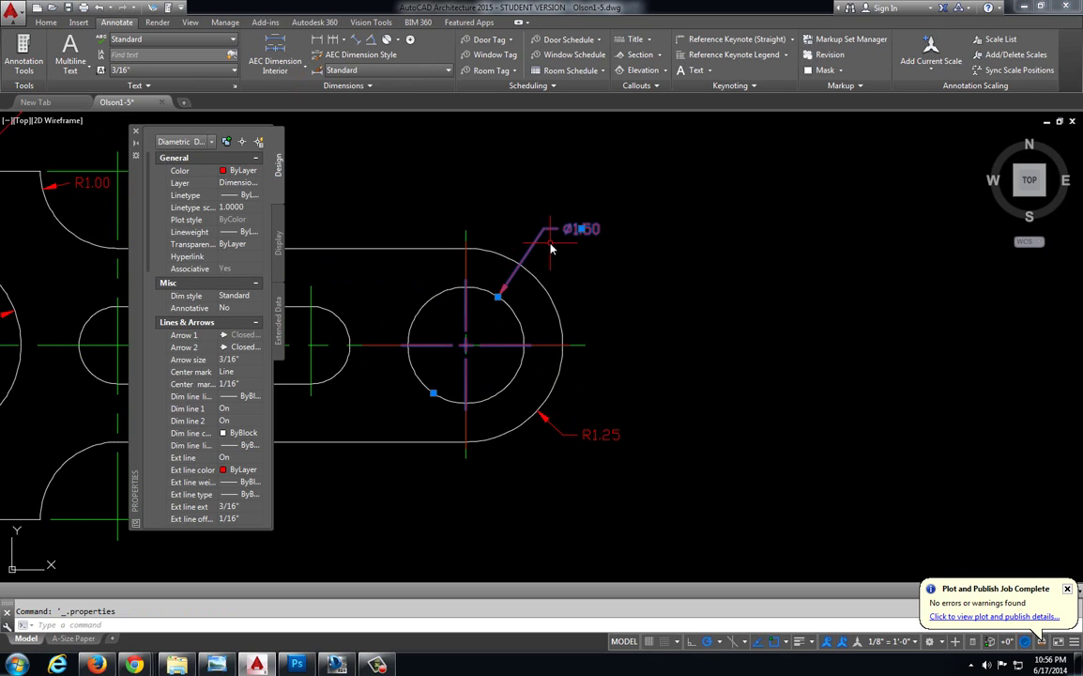
Step: Remove the center marks from the Ø1.50 and R1.25 dimensions
left_click(601, 434)
left_click(603, 513)
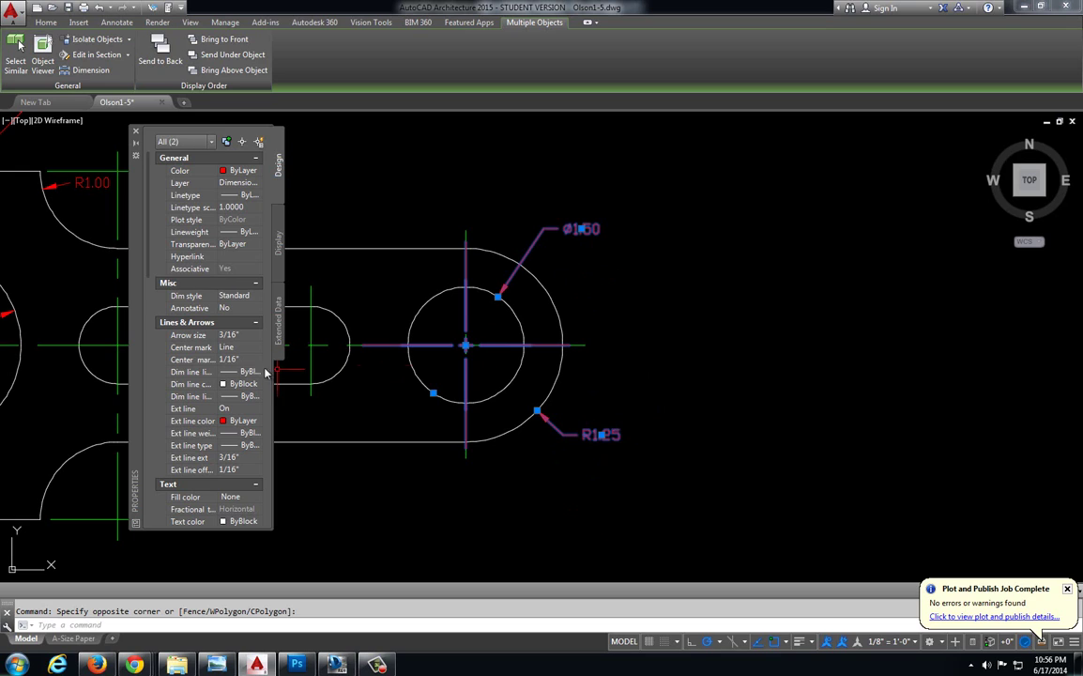
left_click(225, 348)
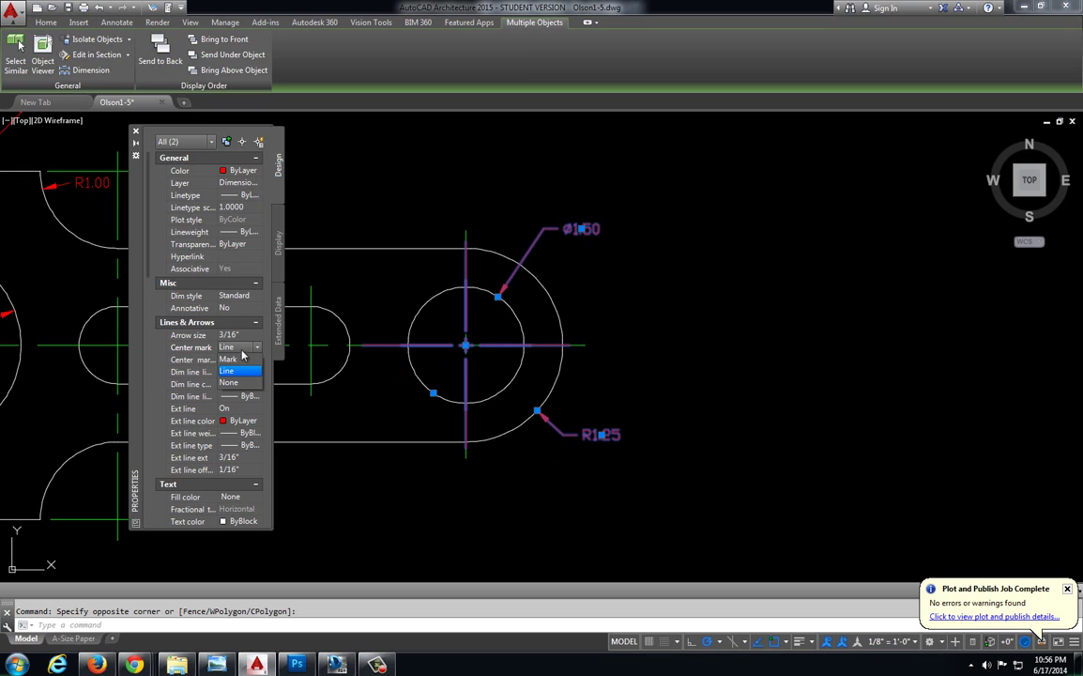
left_click(237, 382)
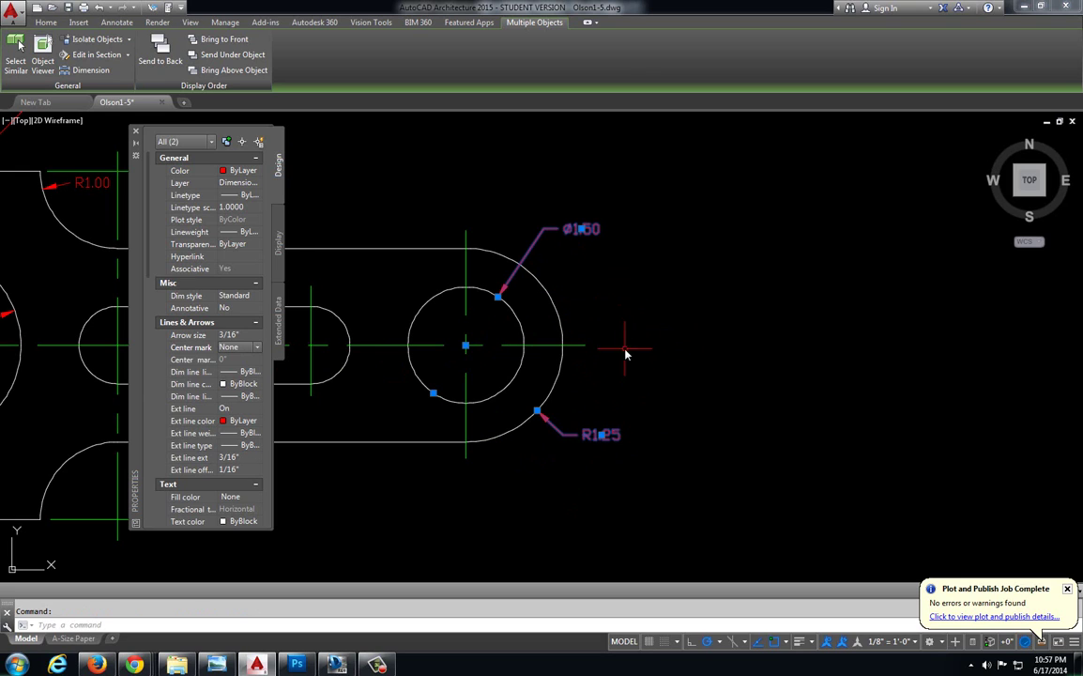
Step: Close the Properties palette, clear the selection and bring up the reference sheet
left_click(136, 134)
key("Escape")
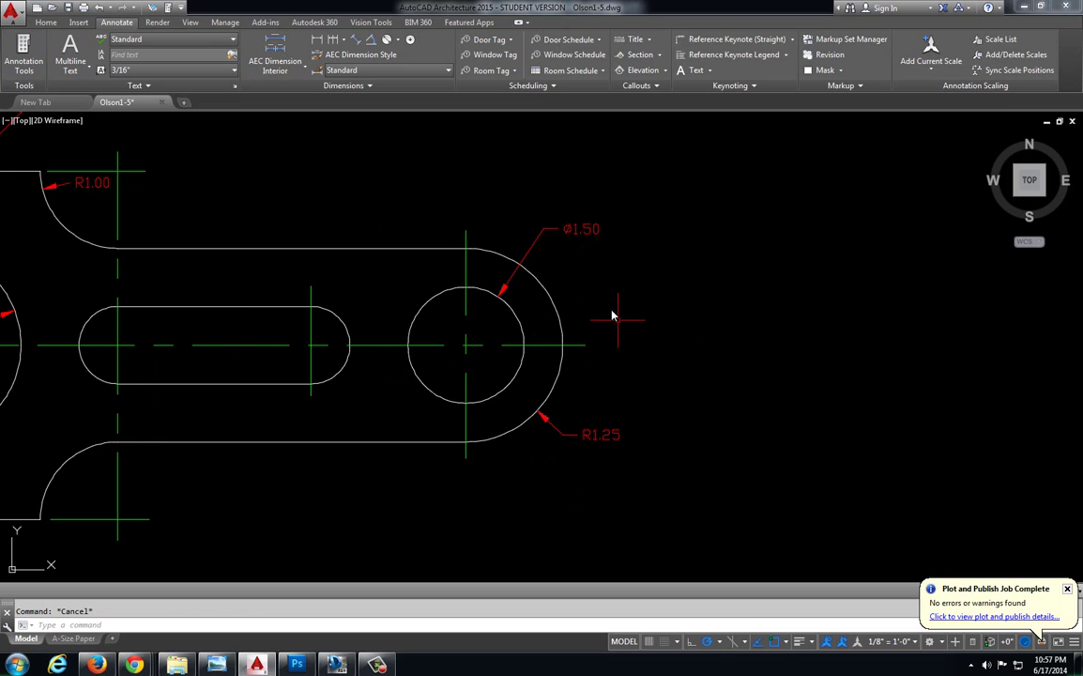
middle_click_drag(432, 369, 486, 355)
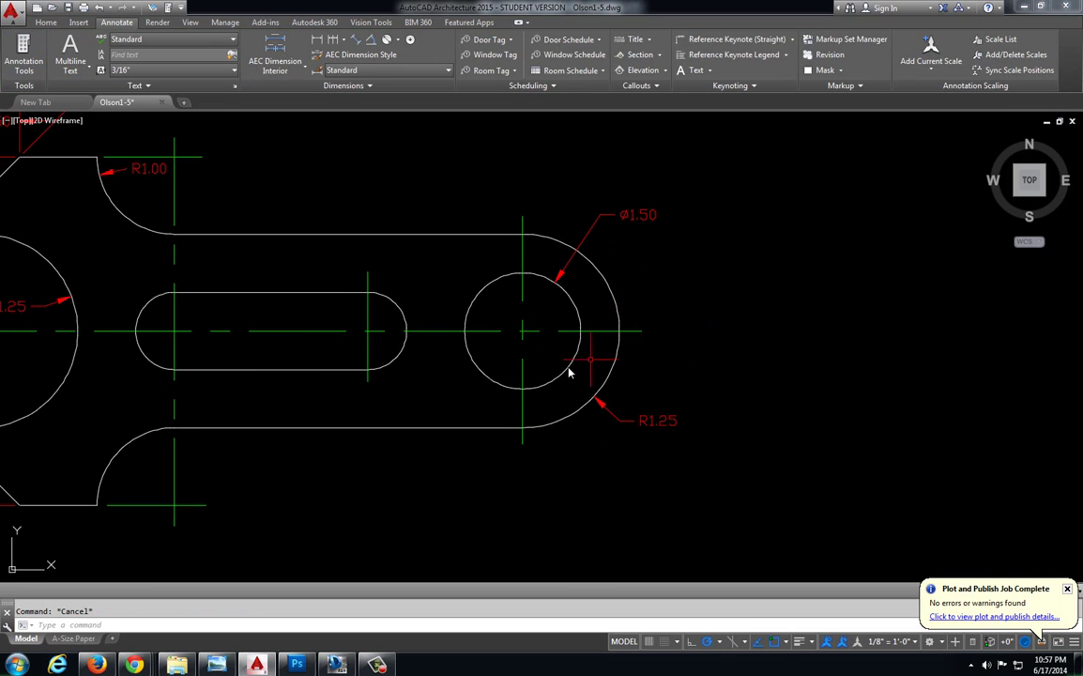
left_click(259, 666)
Step: Return to the arm drawing, start a linear dimension at the lower-left corner, then cancel it
scroll(280, 522, "down", 2)
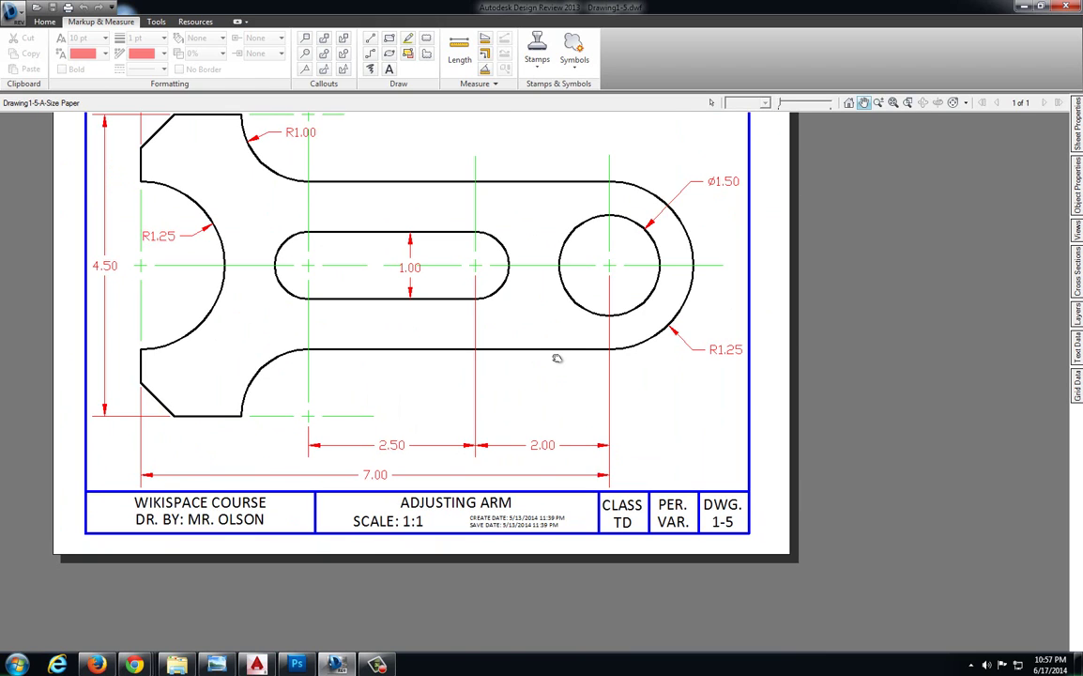
key("alt+Tab")
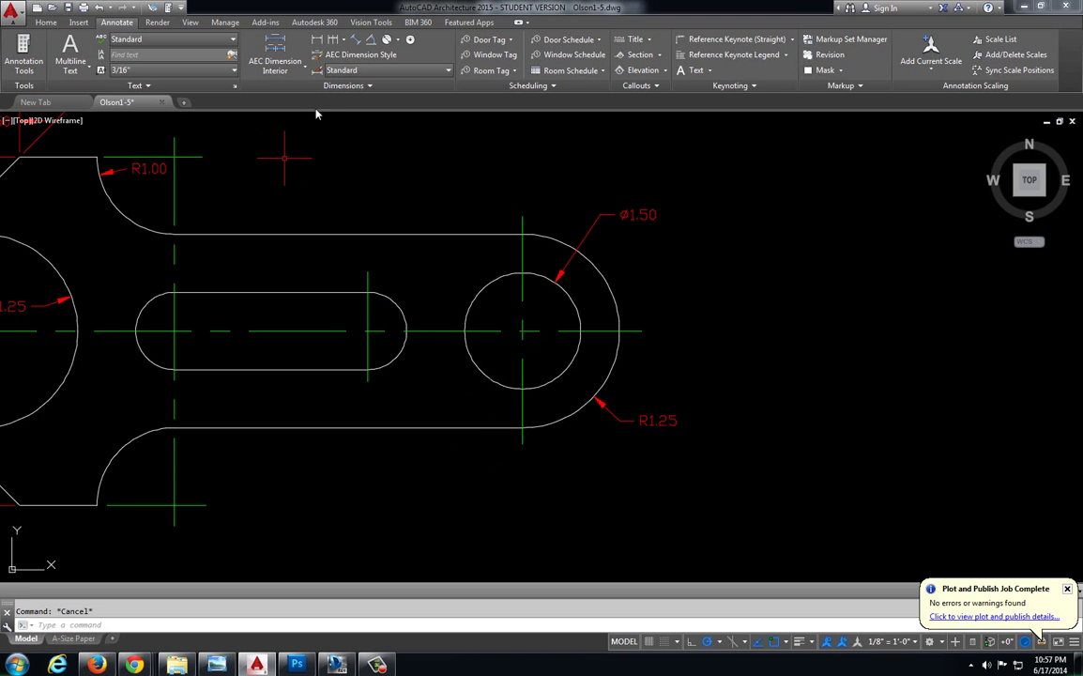
left_click(317, 41)
middle_click_drag(185, 370, 244, 324)
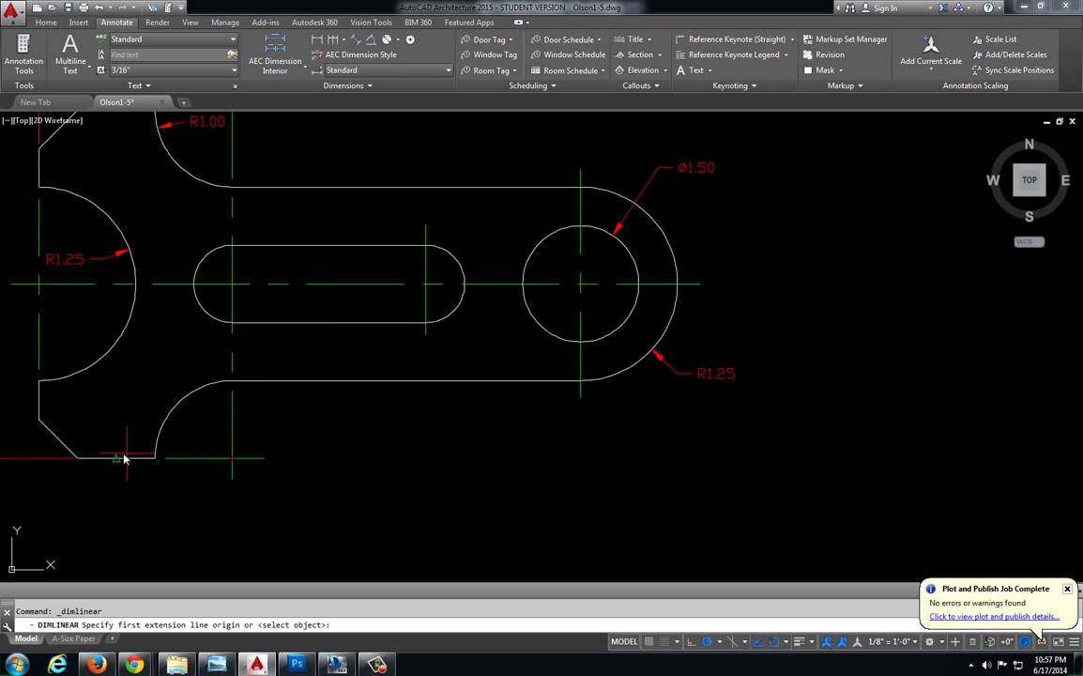
left_click(38, 423)
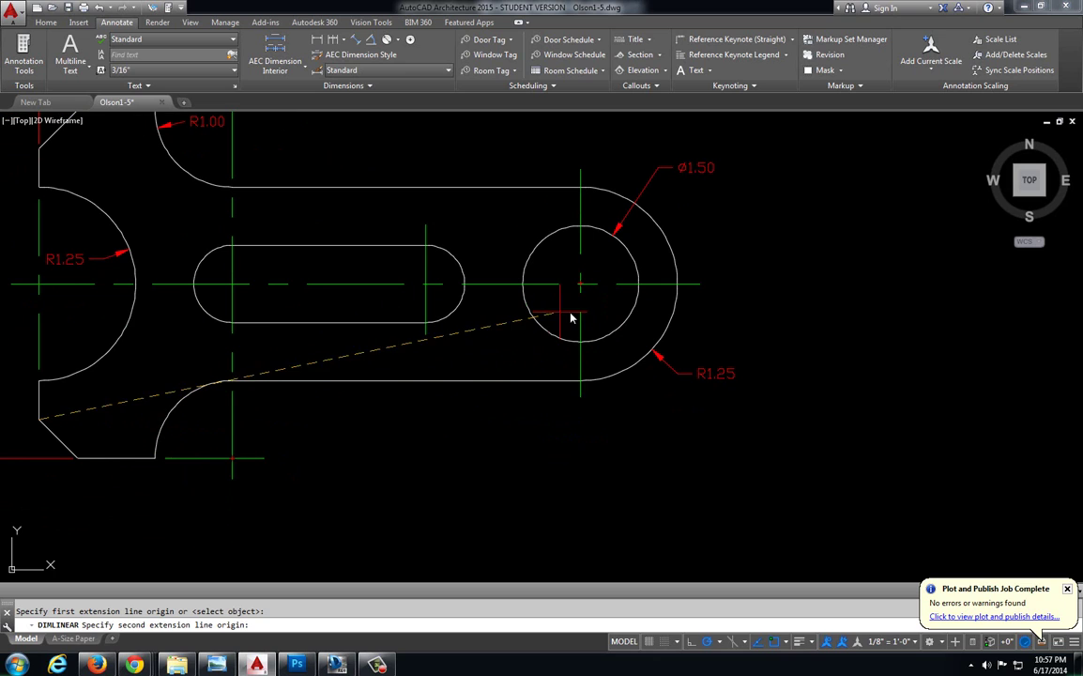
key("Escape")
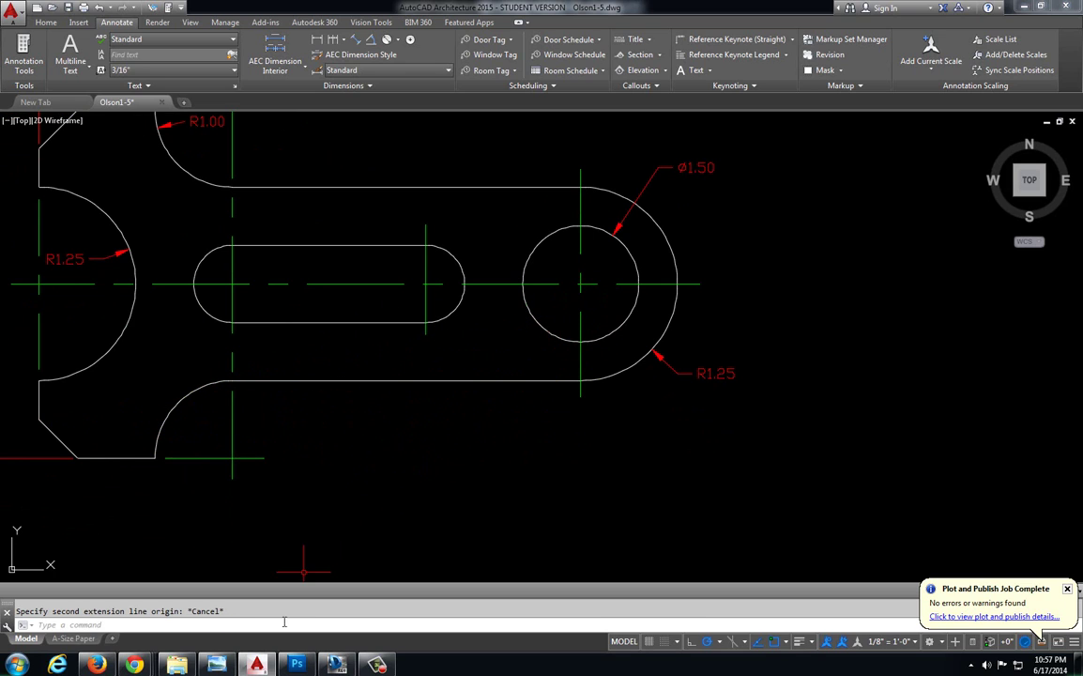
left_click(336, 666)
Step: Zoom in on the plotted arm's right circle in Design Review, then zoom back out
scroll(550, 297, "up", 3)
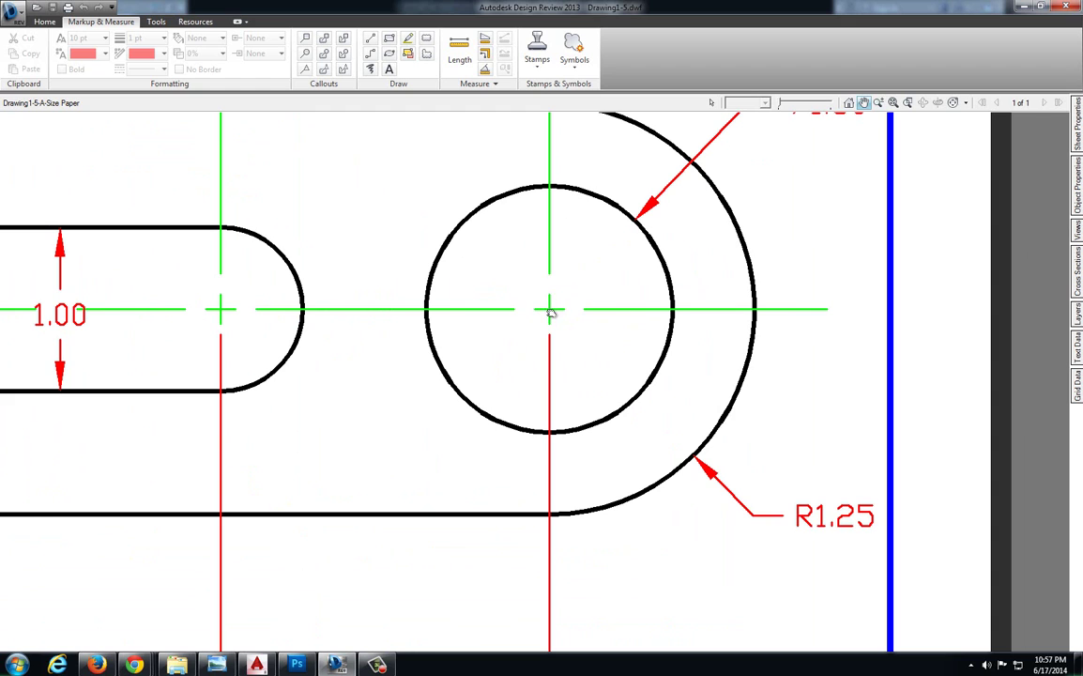
scroll(543, 315, "down", 3)
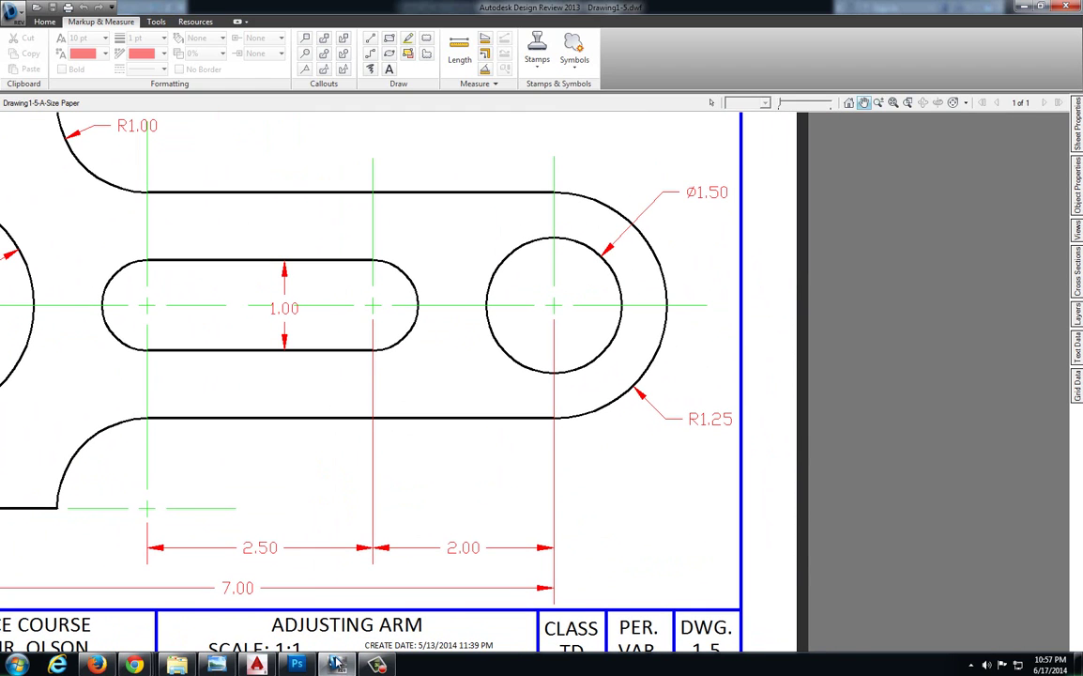
Step: Back in AutoCAD, frame the arm and erase the slot's green center lines
left_click(256, 665)
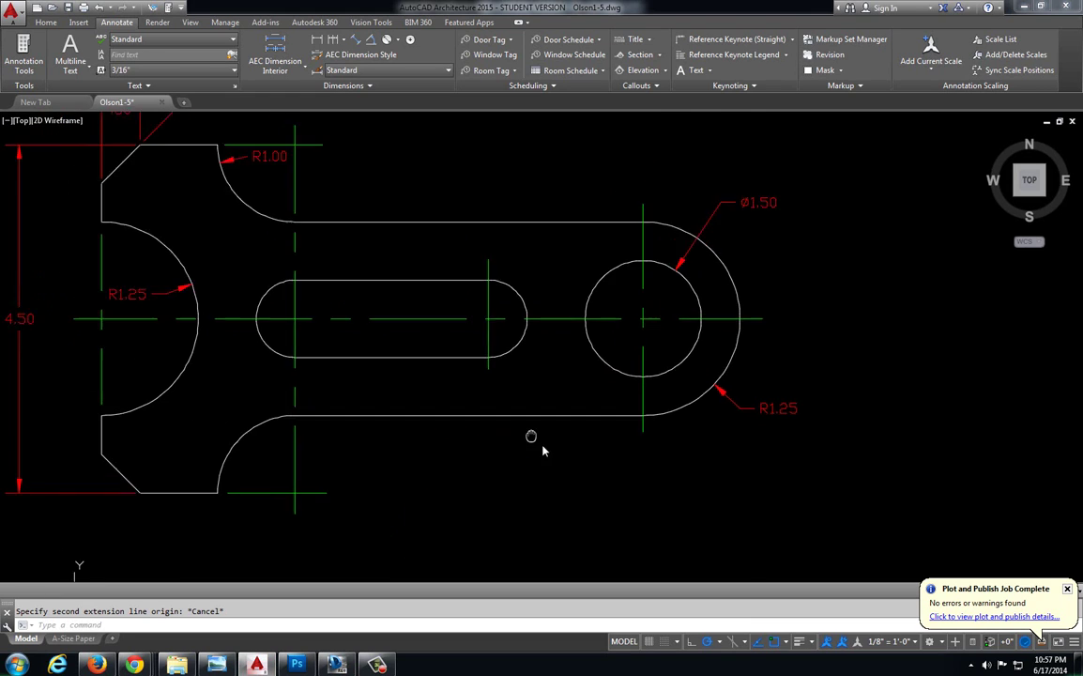
middle_click_drag(542, 450, 551, 460)
left_click(515, 343)
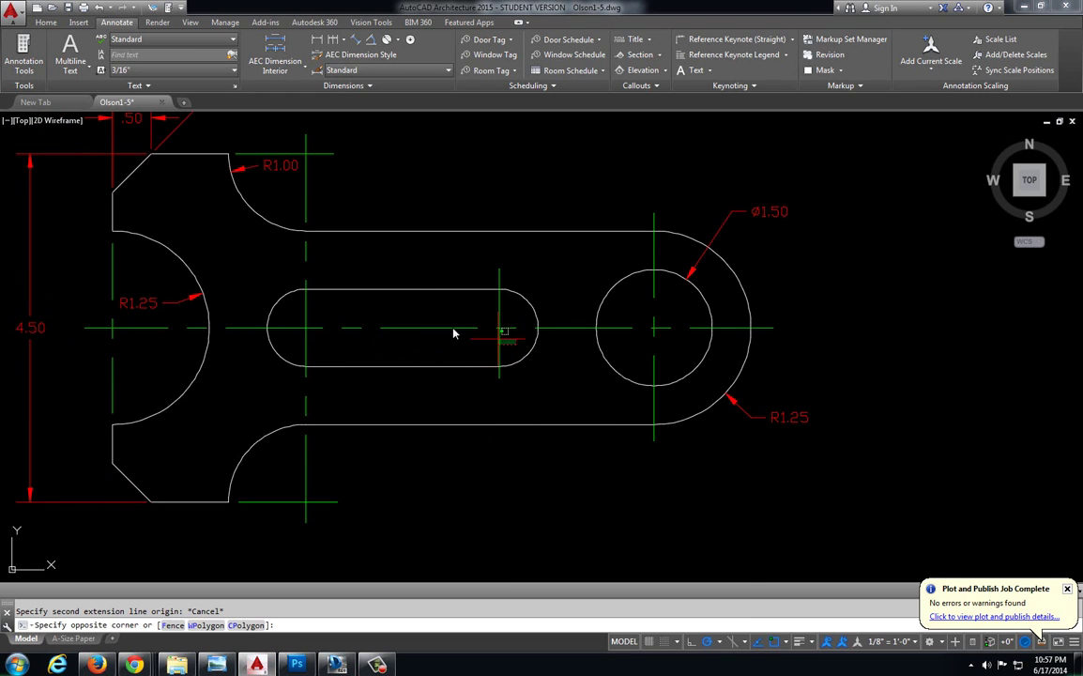
left_click(310, 323)
key("Delete")
Step: Erase the center lines at the left arc and the top R1.00 area
left_click(148, 344)
left_click(111, 334)
key("Delete")
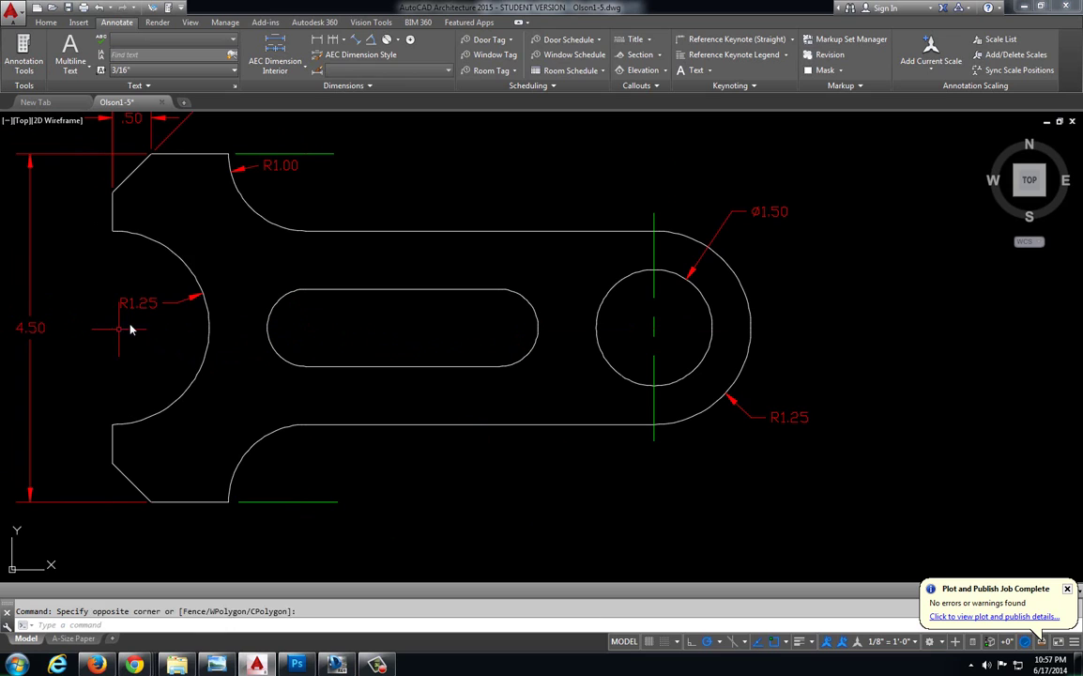
left_click(307, 163)
left_click(210, 115)
key("Delete")
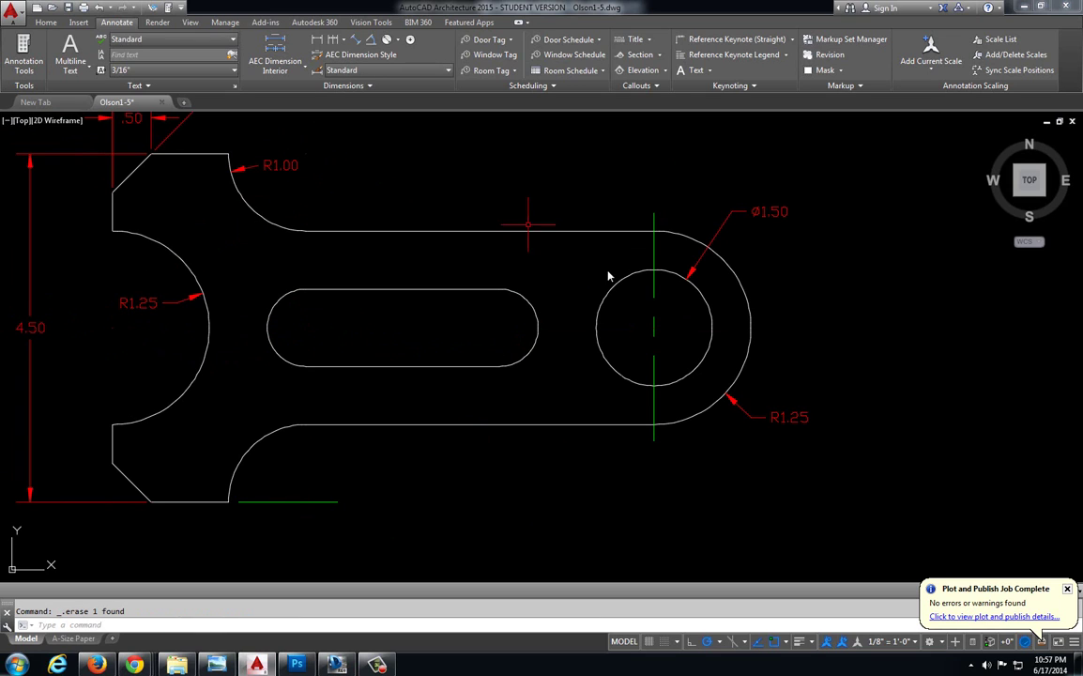
Step: Erase the circle's center lines and a line below the part, then undo the last erase
left_click(660, 334)
left_click(572, 379)
key("Delete")
left_click(337, 489)
left_click(282, 507)
key("Delete")
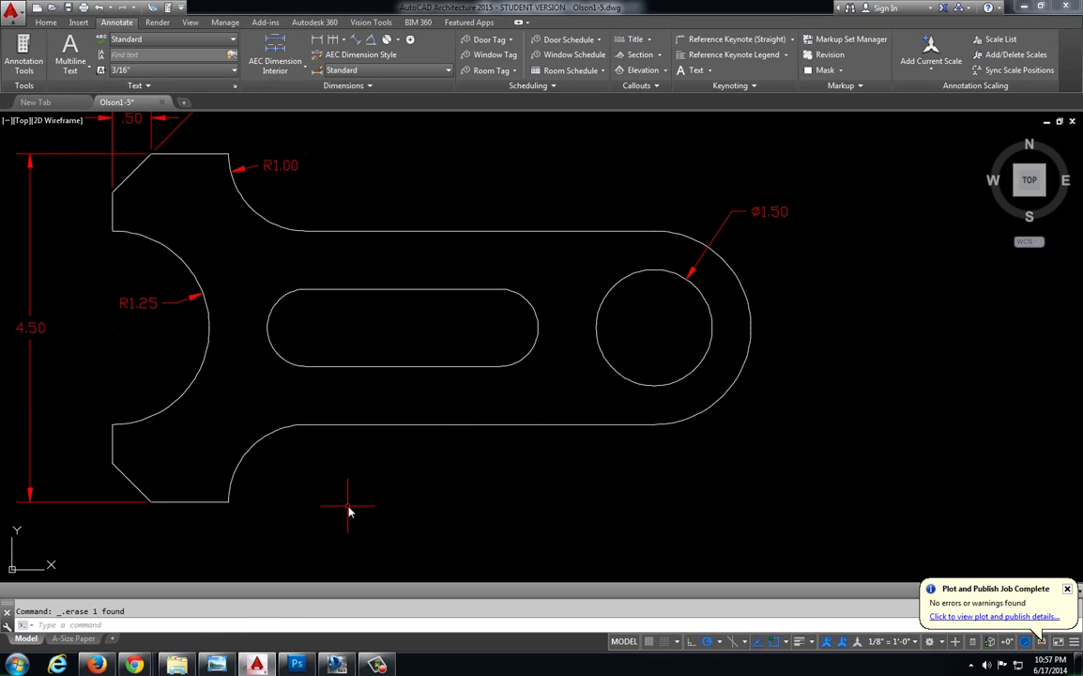
key("ctrl+z")
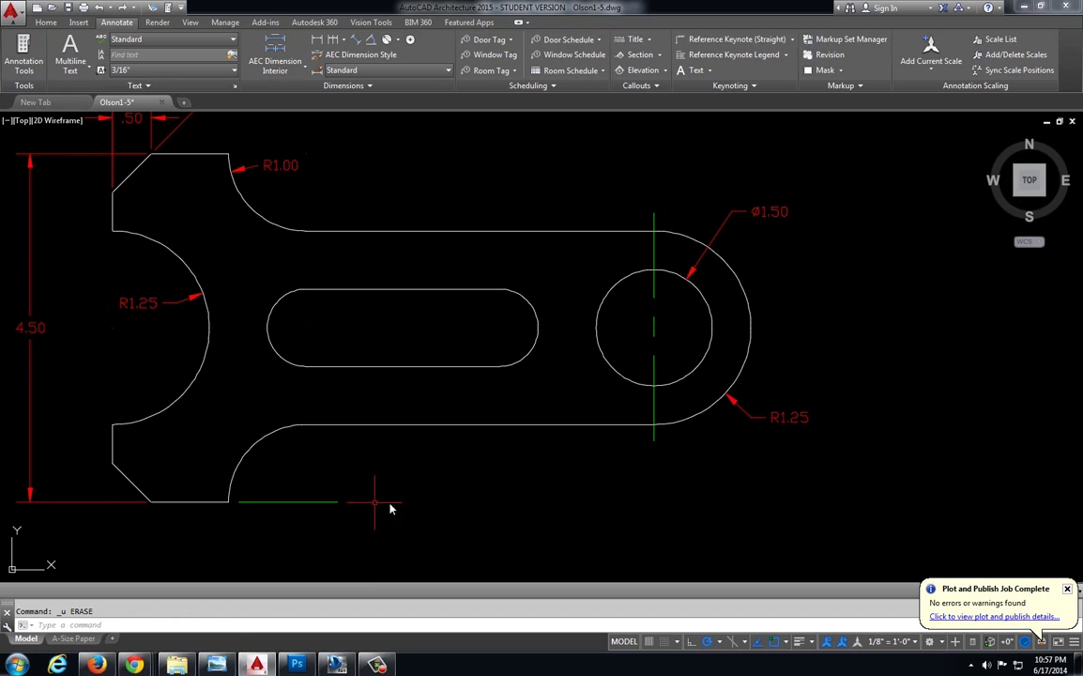
Step: Erase the circle's vertical center line and the green line below the part
left_click(654, 377)
left_click(624, 358)
key("Delete")
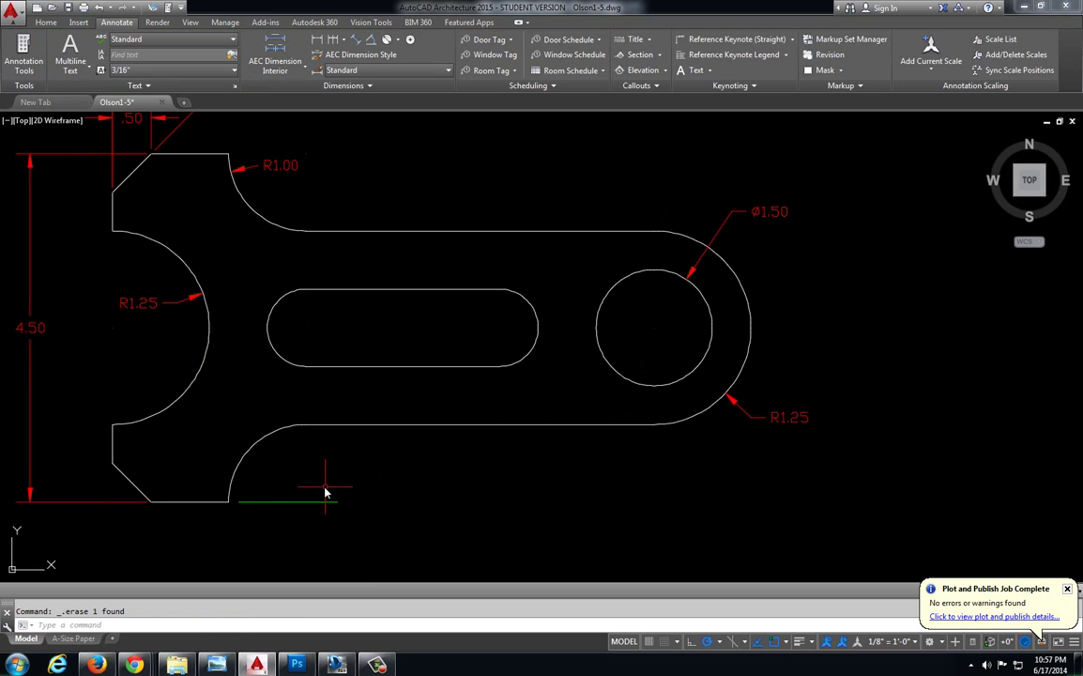
left_click(326, 491)
left_click(315, 519)
key("Delete")
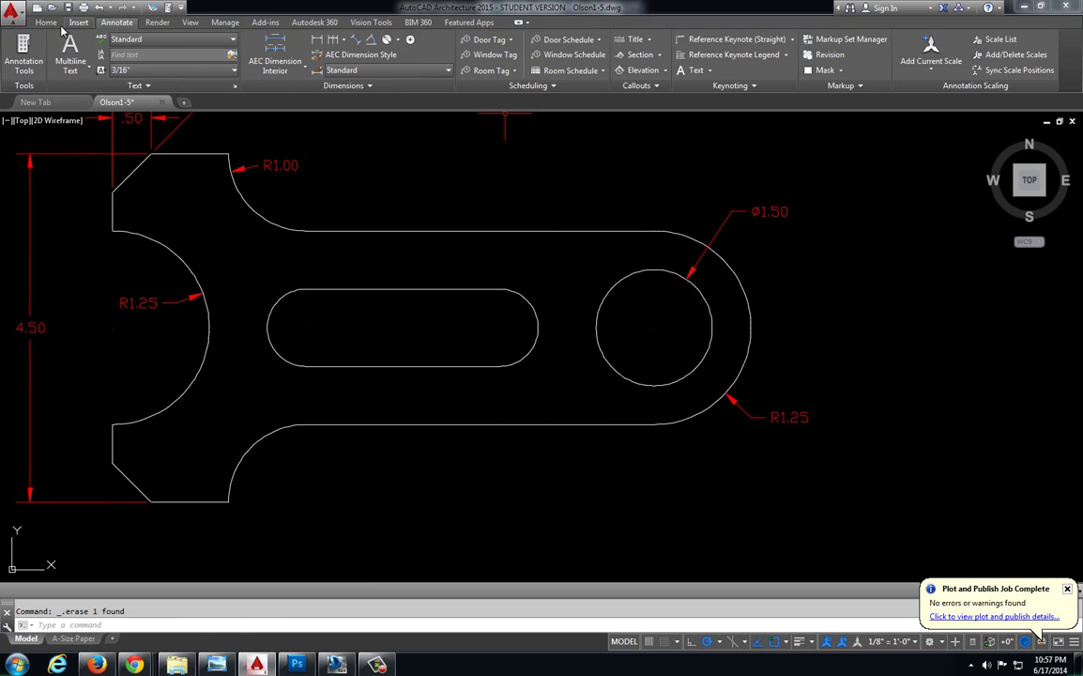
Step: Make Center Line the current layer
left_click(46, 21)
left_click(563, 71)
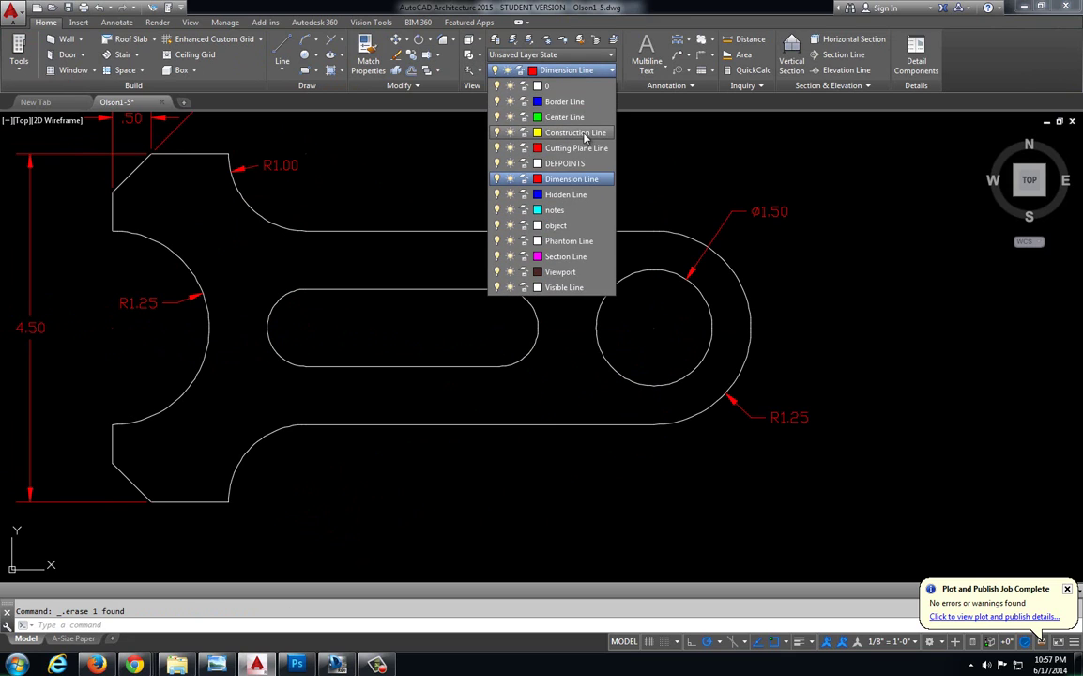
left_click(564, 116)
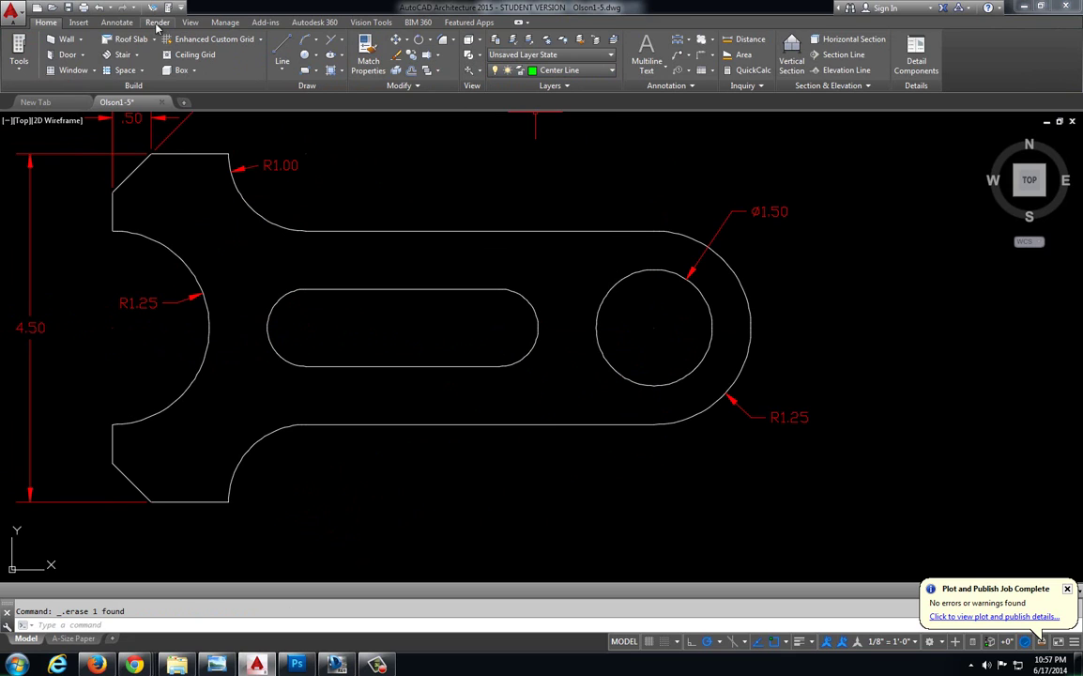
Step: Place center marks on the right-hand circle and both slot ends
left_click(116, 21)
left_click(372, 39)
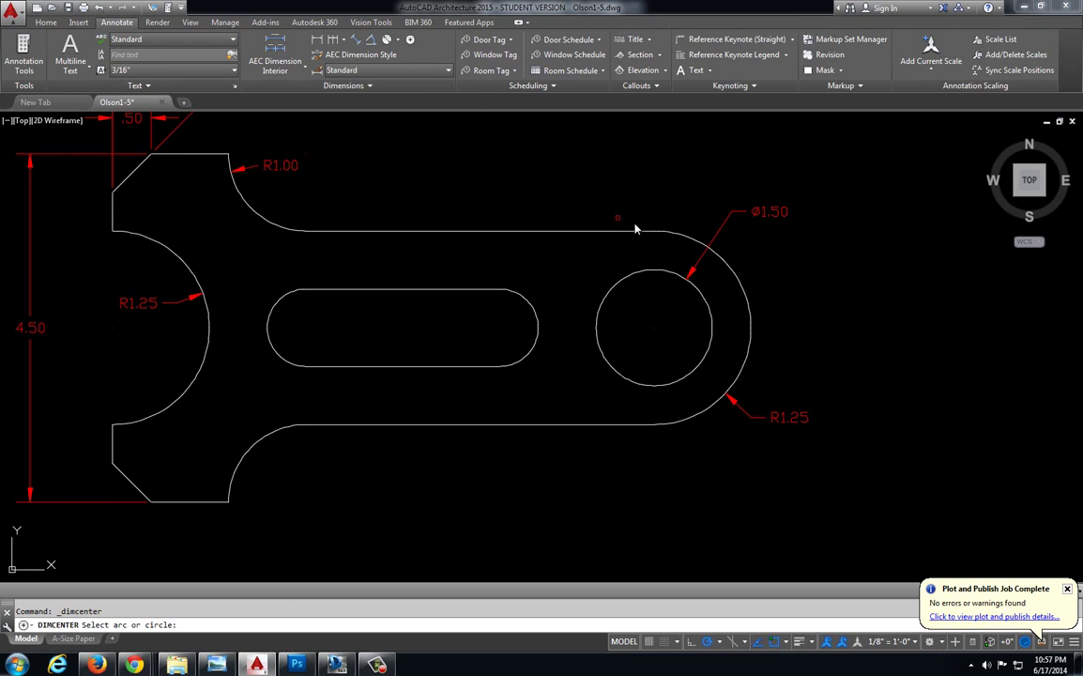
left_click(692, 244)
key("Return")
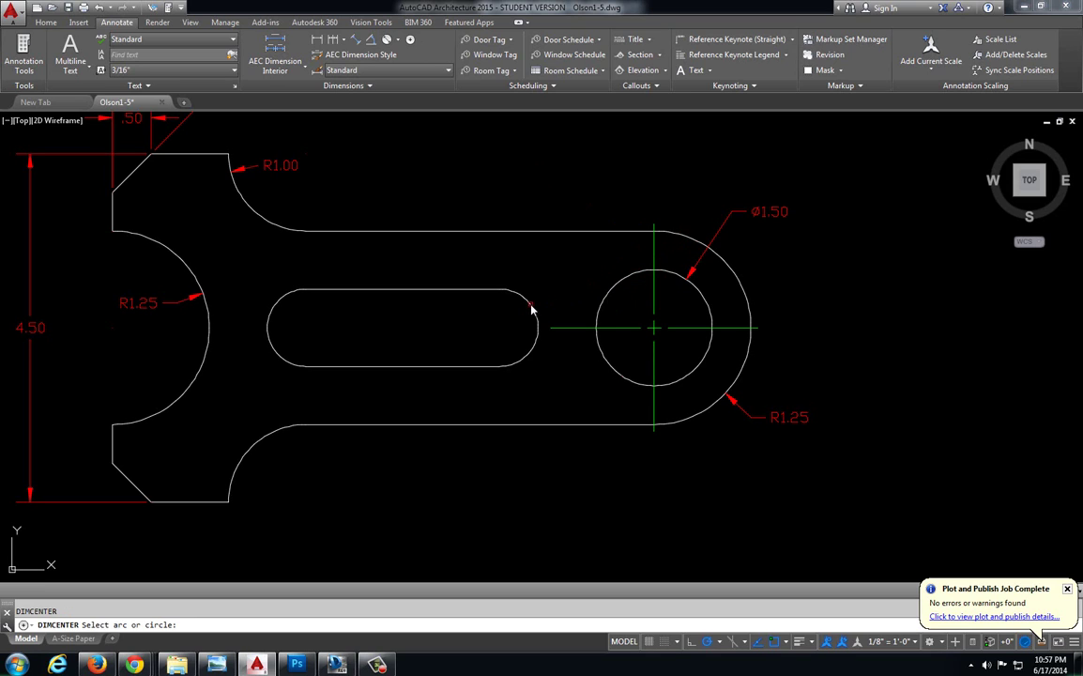
left_click(531, 308)
left_click(285, 302)
Step: Add center marks to the top and bottom R1.00 fillets and the left R1.25 arc
key("Return")
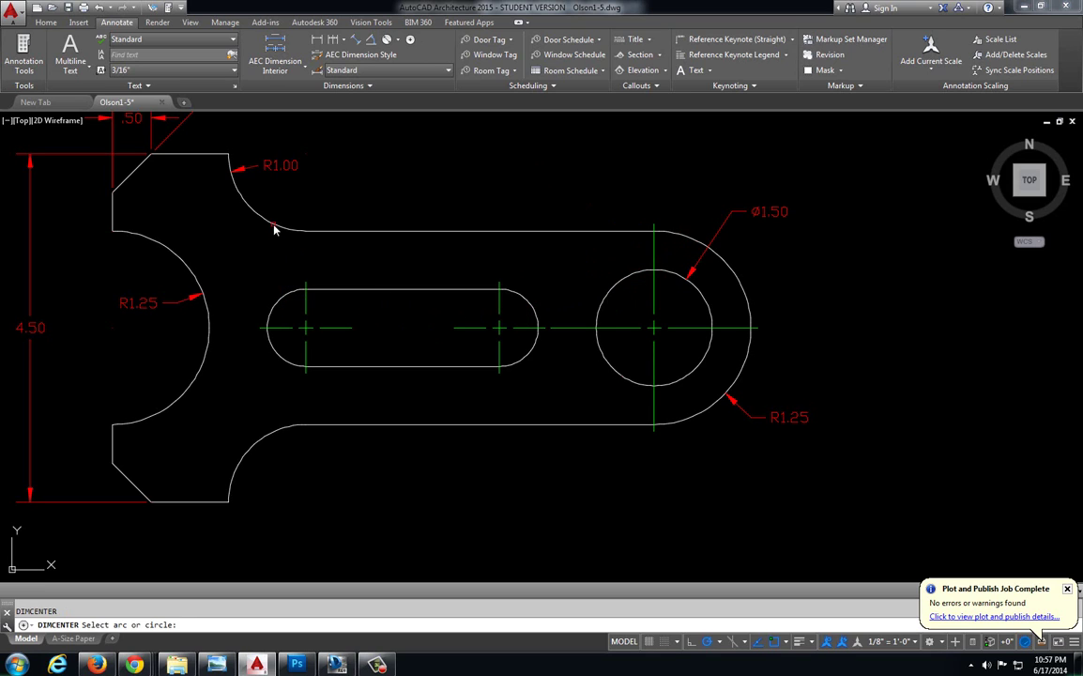
left_click(278, 230)
key("Return")
left_click(279, 429)
key("Return")
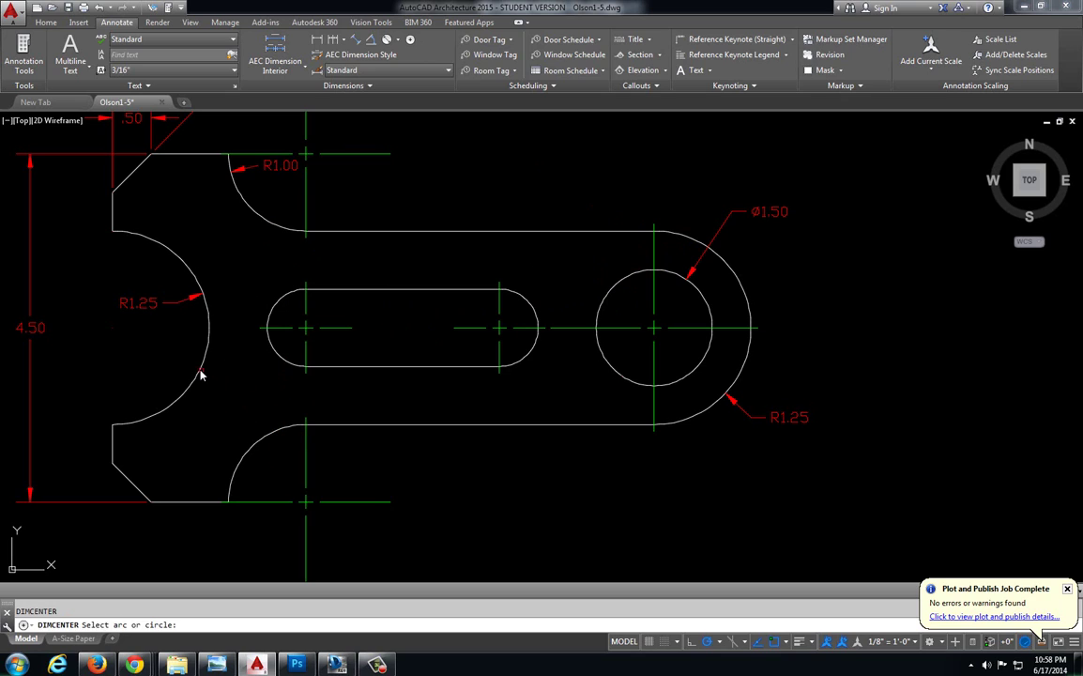
left_click(199, 373)
key("Return")
Step: Delete a stray piece of the R1.25 arc's center mark
key("Escape")
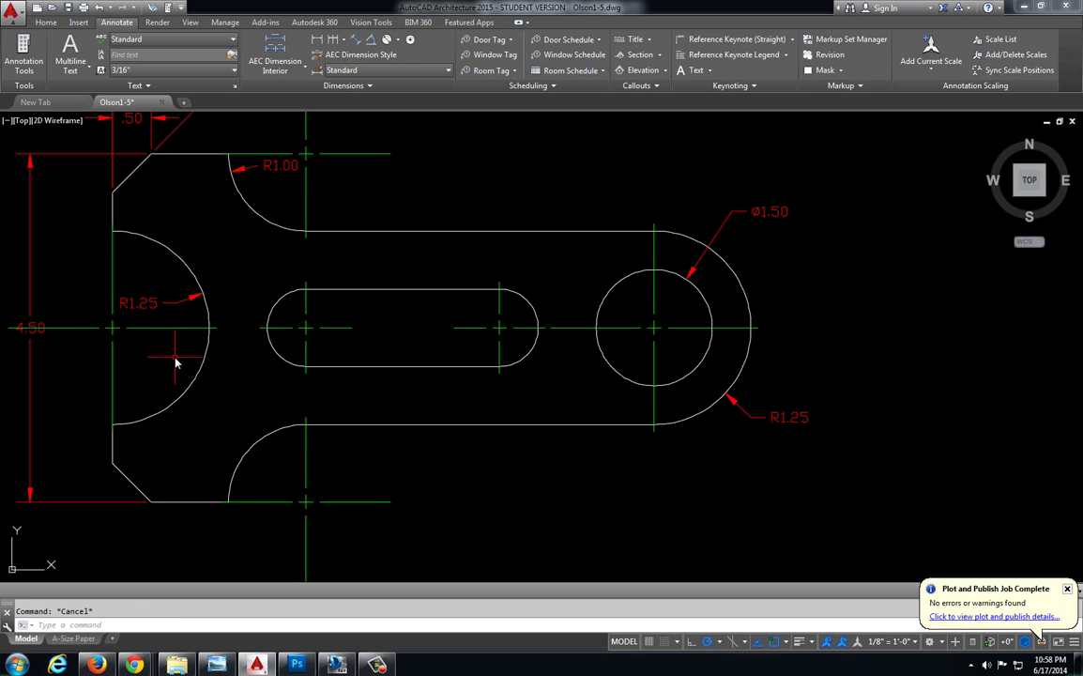
left_click(167, 329)
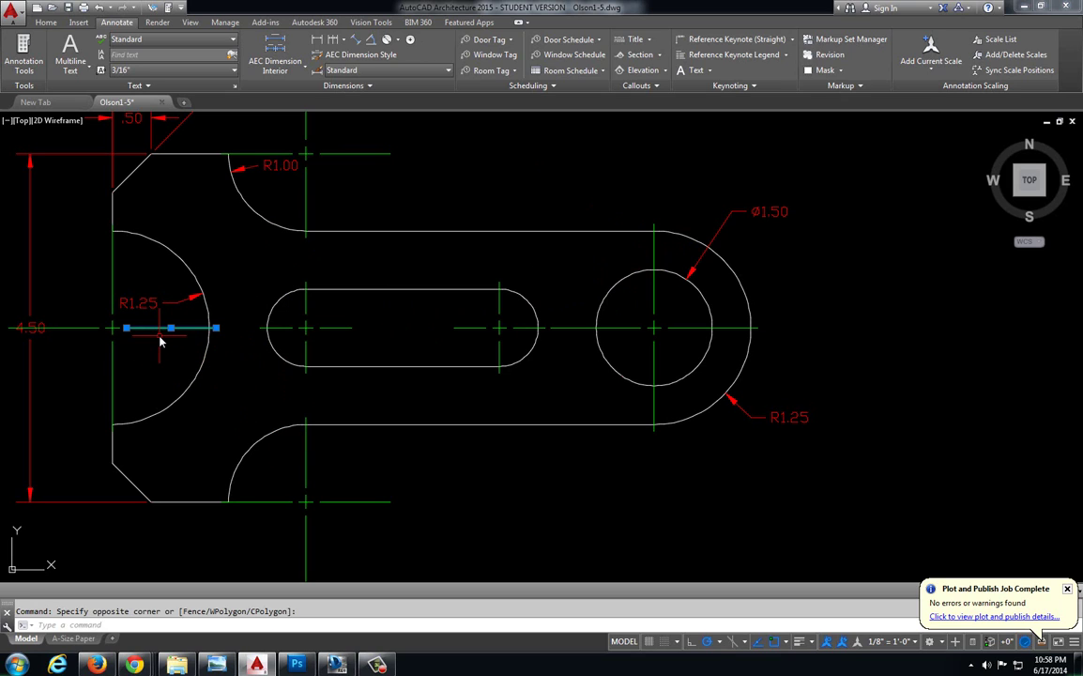
key("Delete")
left_click(283, 328)
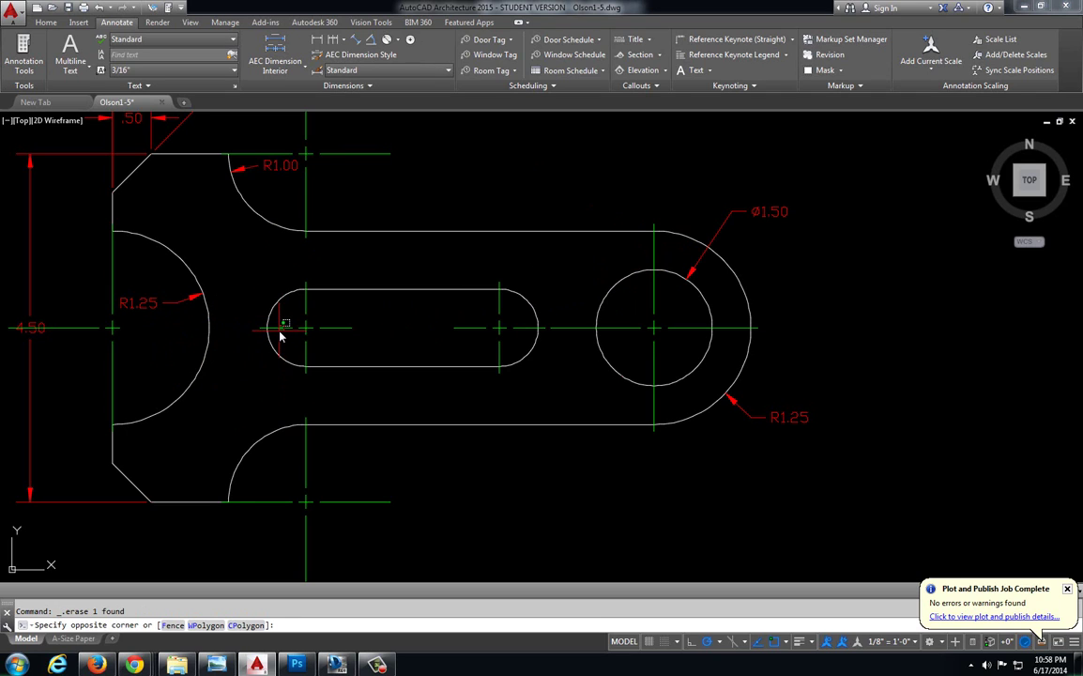
key("Escape")
Step: Erase the stray centerline dash between the large left arc and the slot
left_click(282, 321)
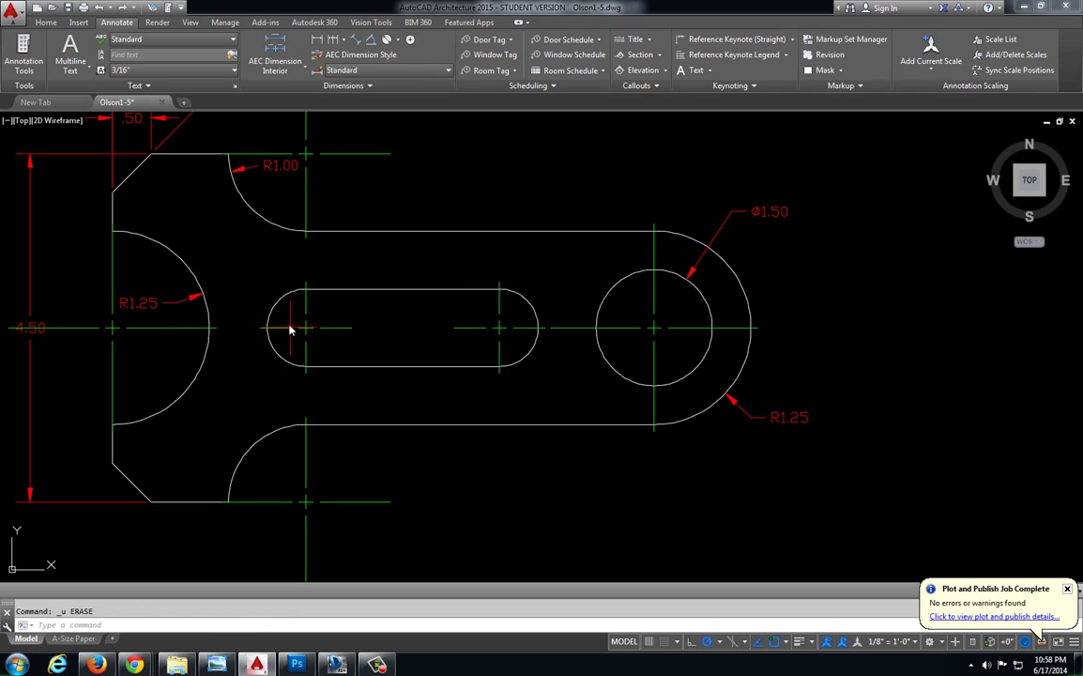
left_click(279, 336)
scroll(267, 333, "up", 4)
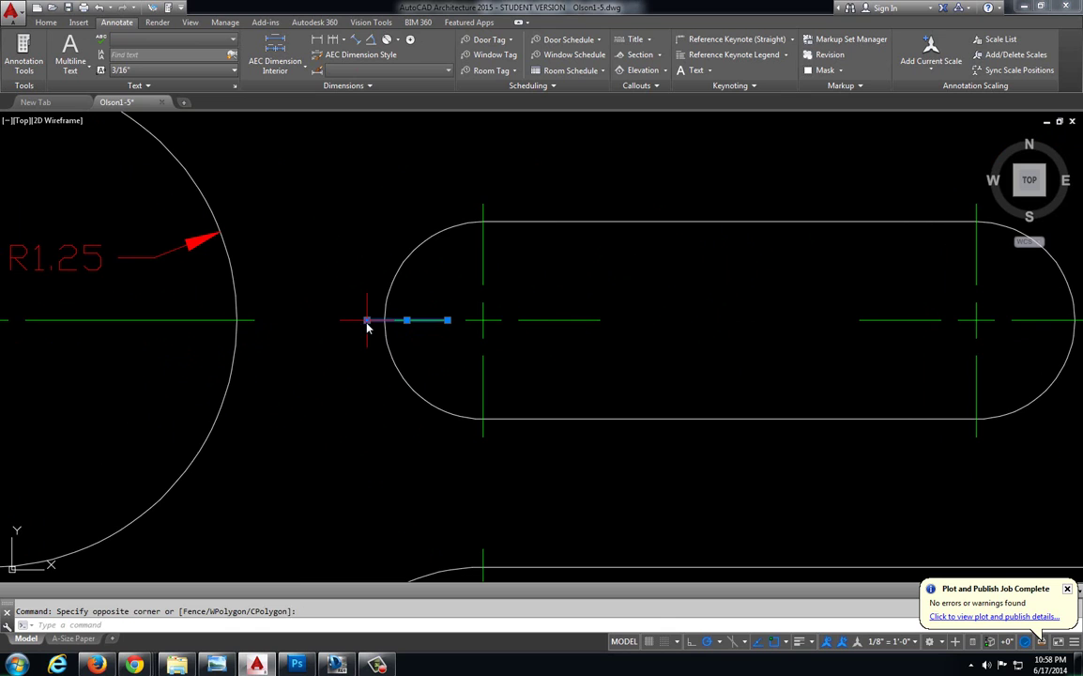
left_click(367, 321)
middle_click_drag(53, 346, 201, 343)
key("Escape")
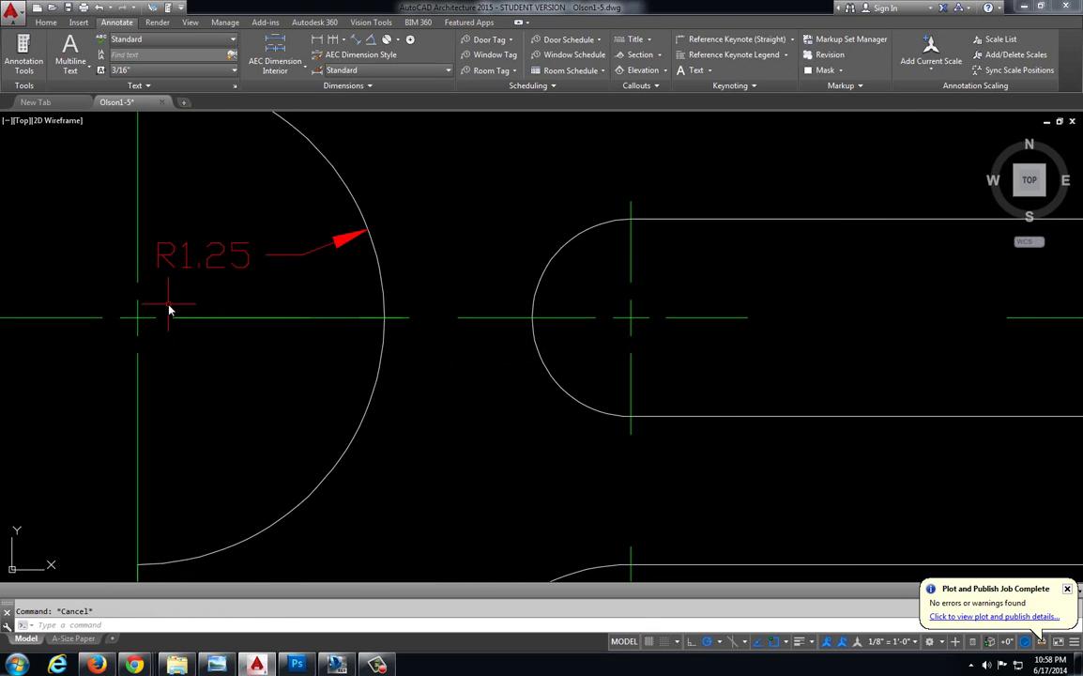
left_click(168, 304)
left_click(419, 355)
key("Delete")
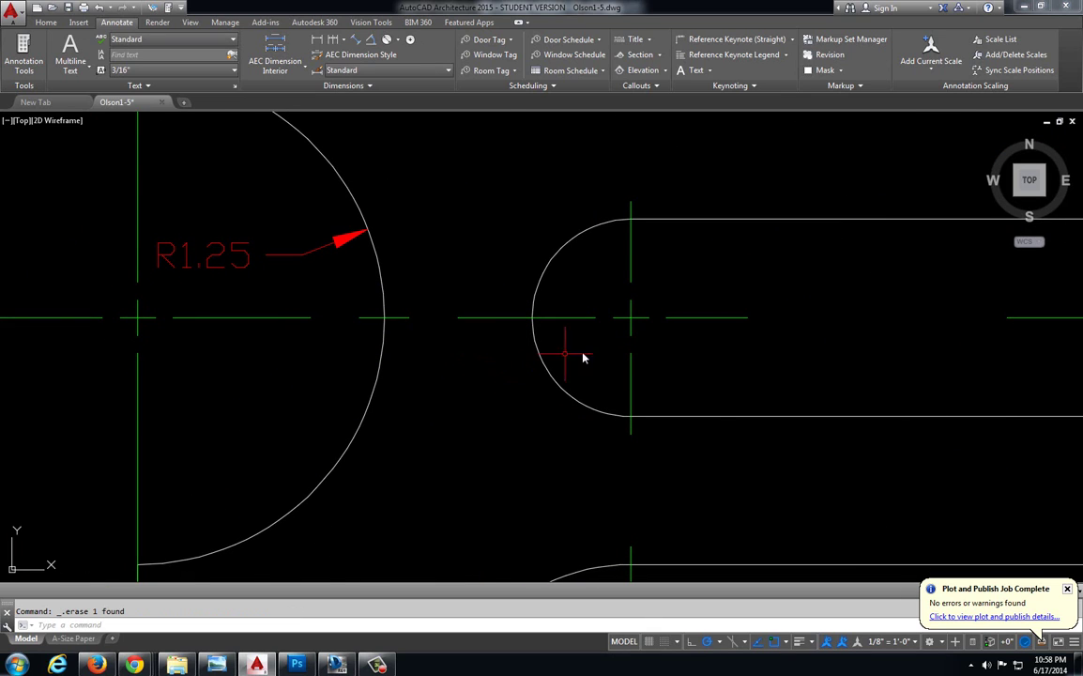
Step: Erase the horizontal centerline piece running inside the slot
scroll(377, 341, "down", 5)
scroll(514, 334, "up", 5)
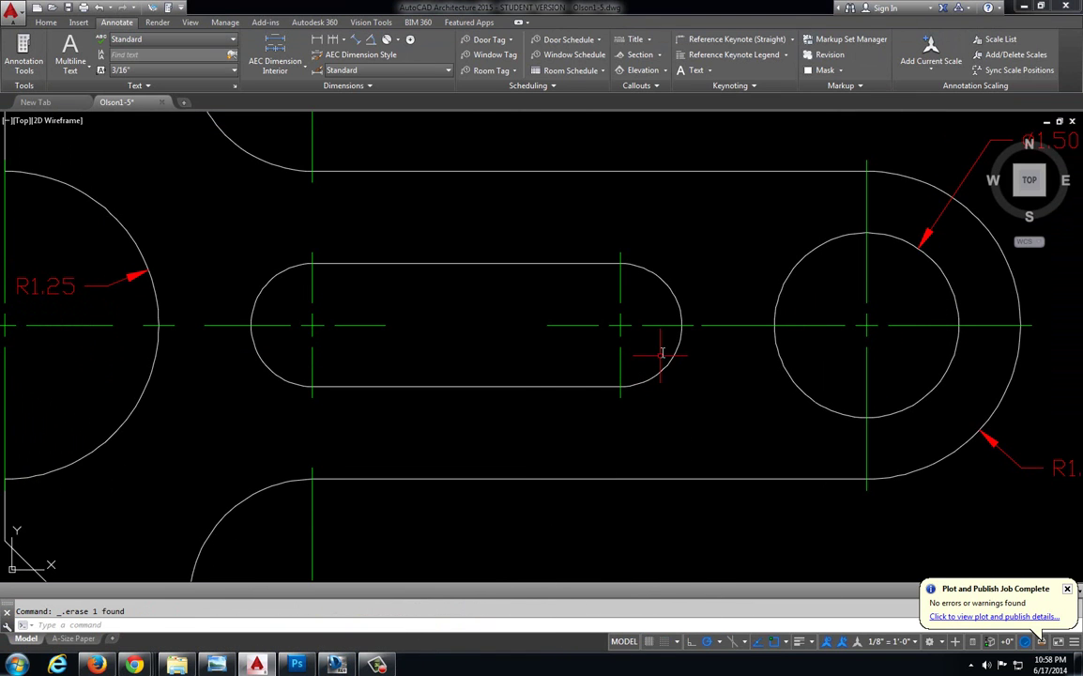
left_click(571, 310)
key("Escape")
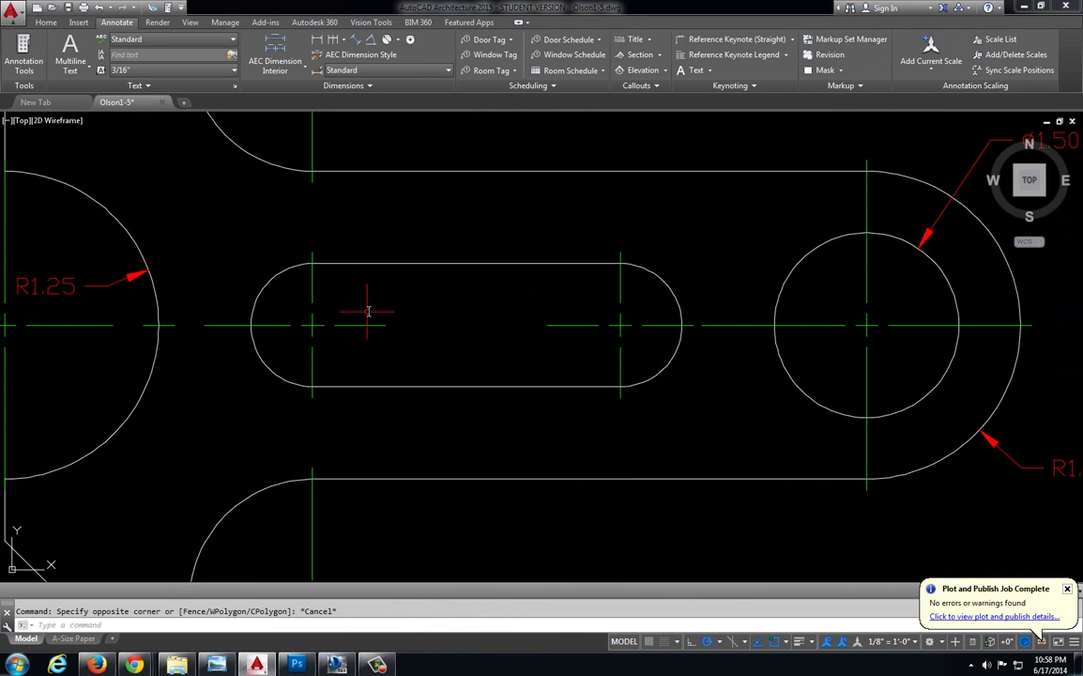
left_click(362, 325)
left_click(385, 325)
scroll(566, 333, "up", 4)
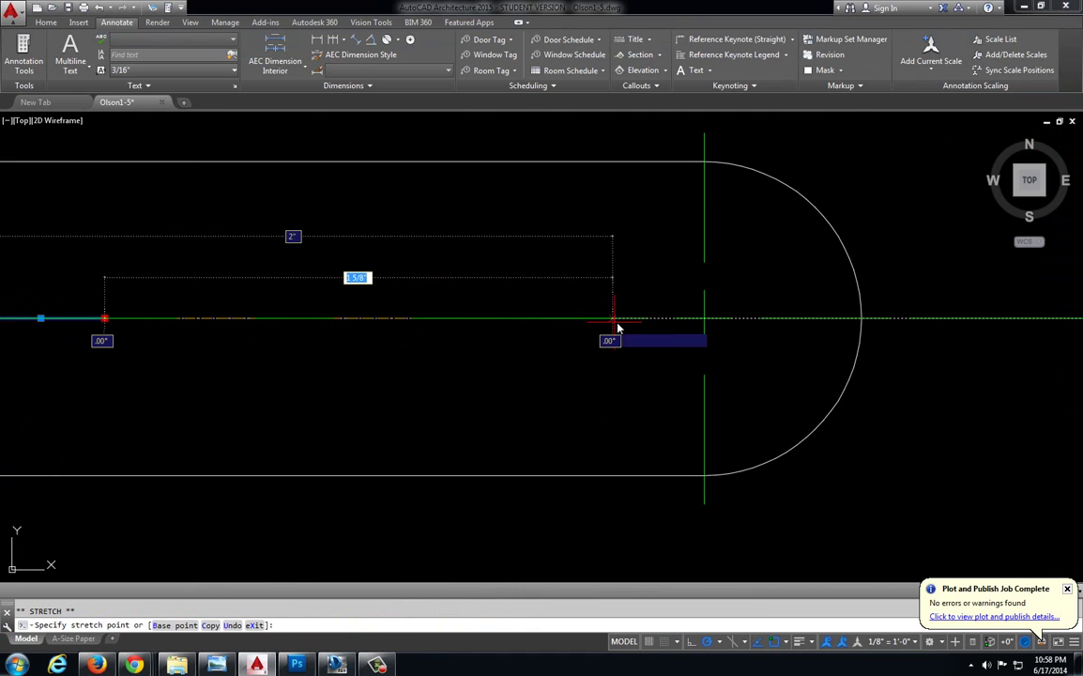
key("Escape")
scroll(521, 315, "down", 2)
left_click(410, 292)
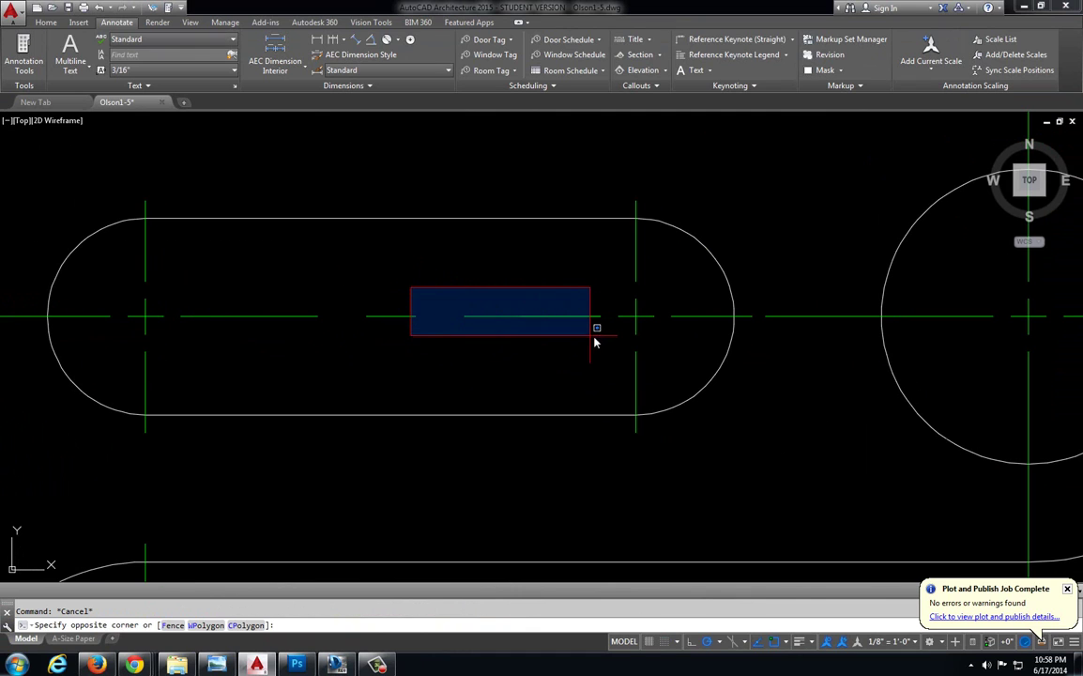
left_click(605, 336)
key("Delete")
Step: Shorten the centerline into the Ø1.50 hole to end near the slot and erase the leftover piece
scroll(624, 341, "down", 2)
middle_click_drag(627, 341, 609, 322)
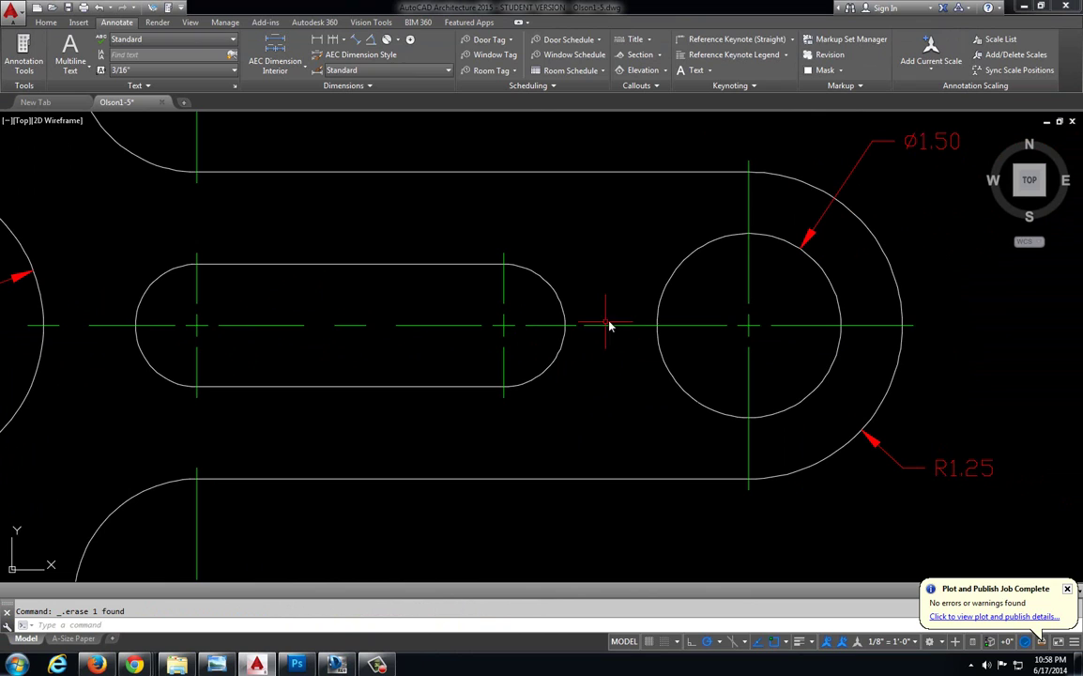
left_click(609, 343)
left_click(583, 324)
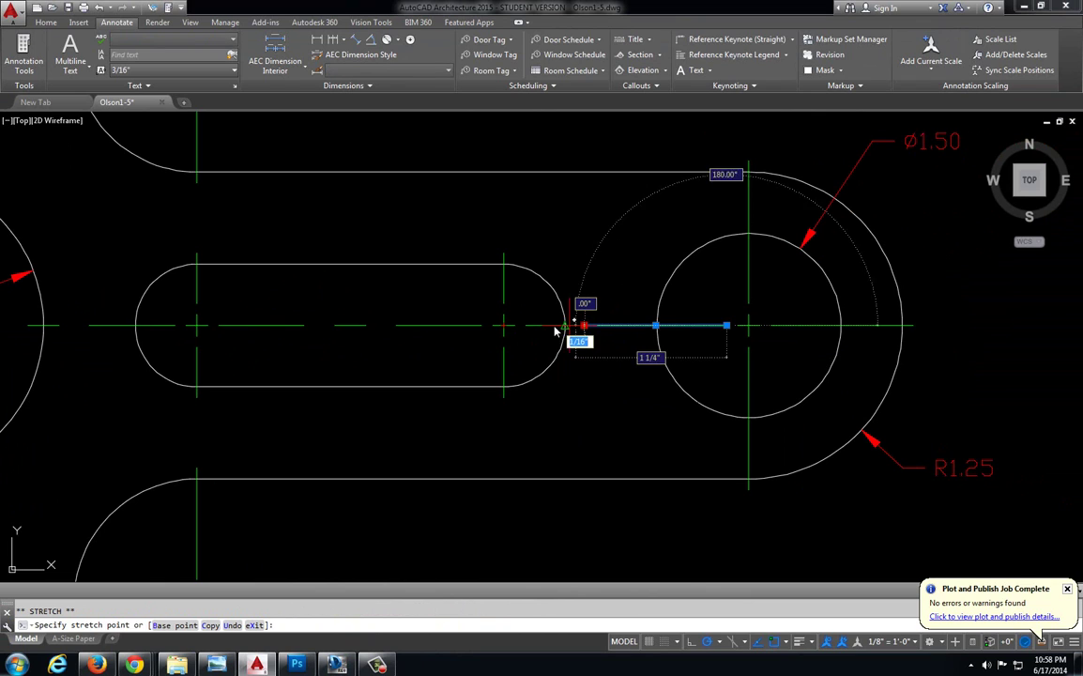
left_click(527, 323)
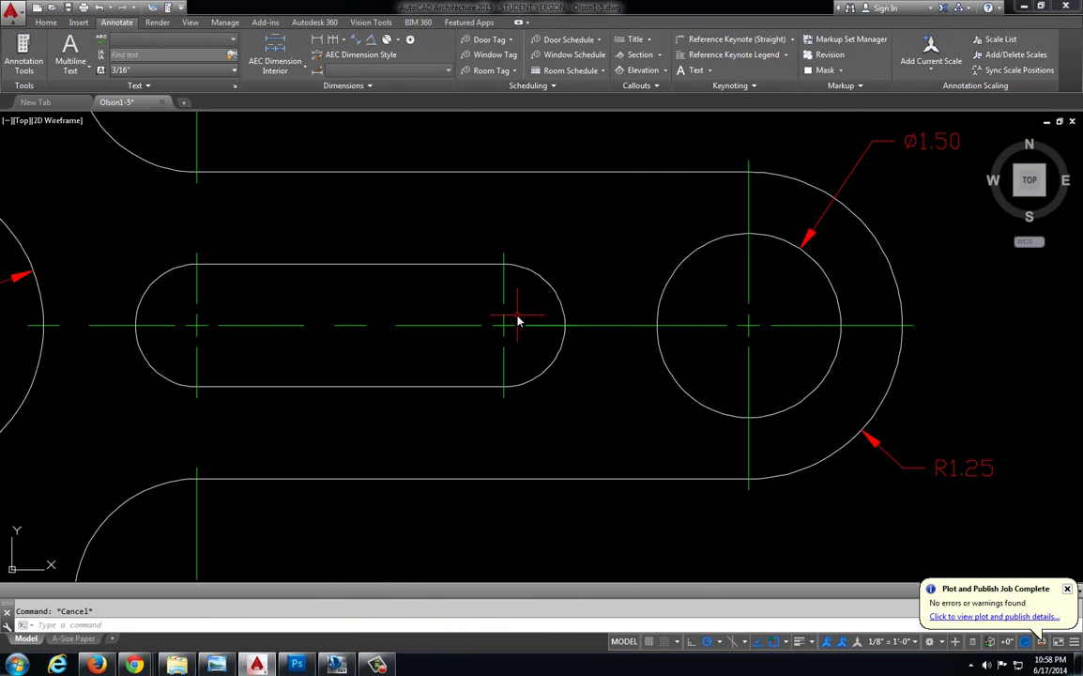
left_click(515, 315)
left_click(624, 366)
key("Delete")
scroll(646, 373, "down", 4)
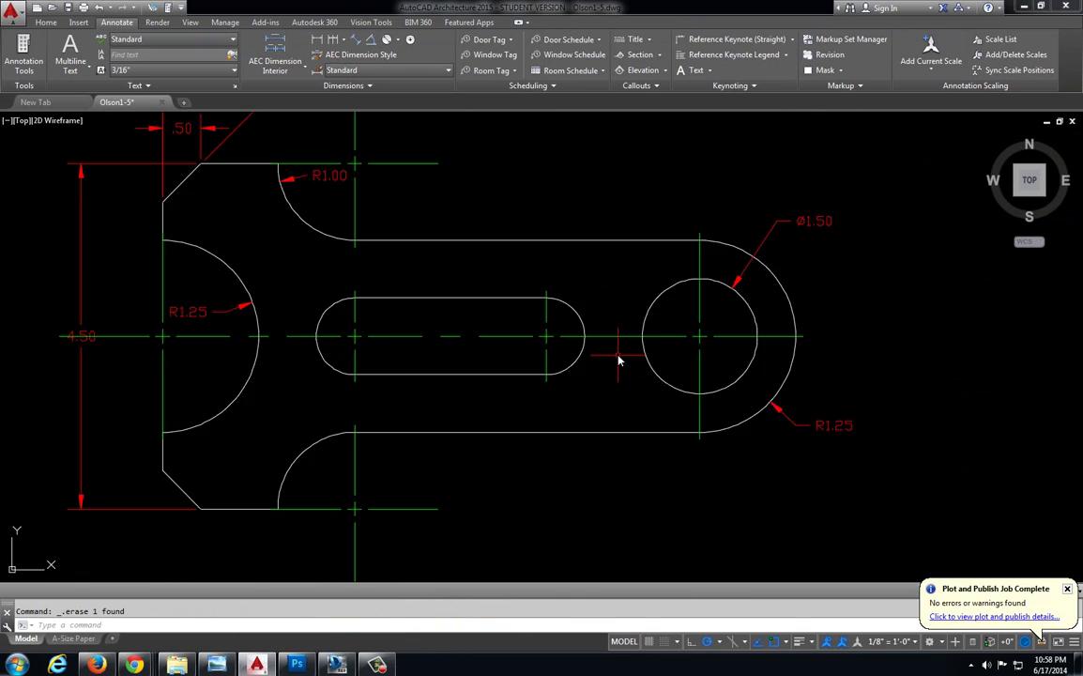
Step: Erase the vertical centerline piece between the top R1.00 fillet and the slot
scroll(460, 278, "up", 2)
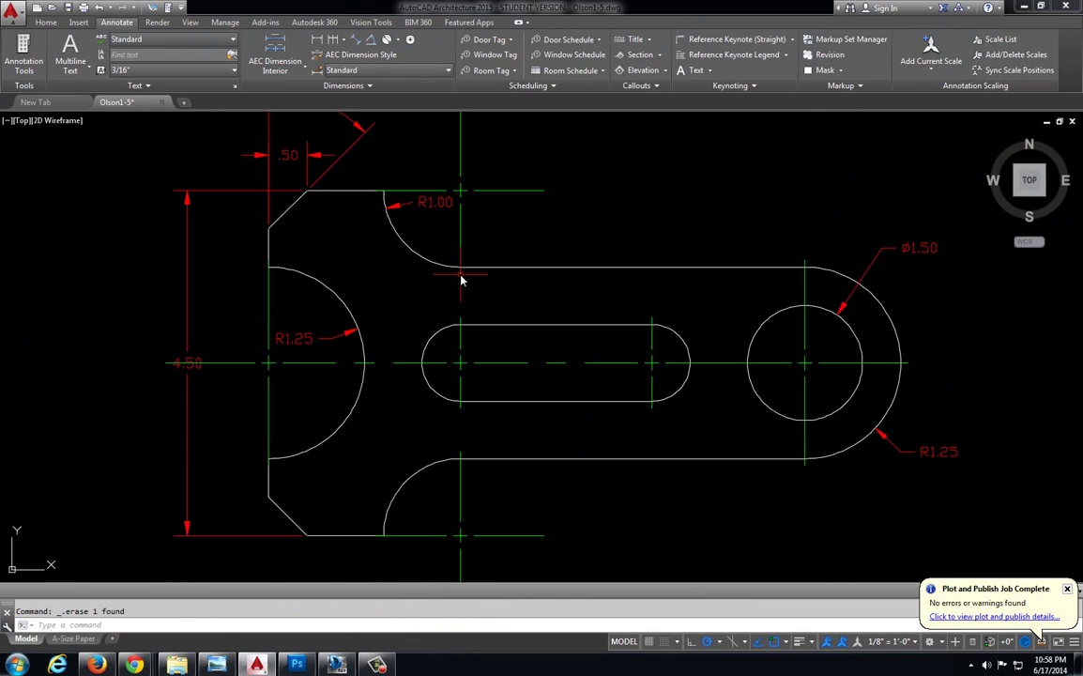
left_click(460, 336)
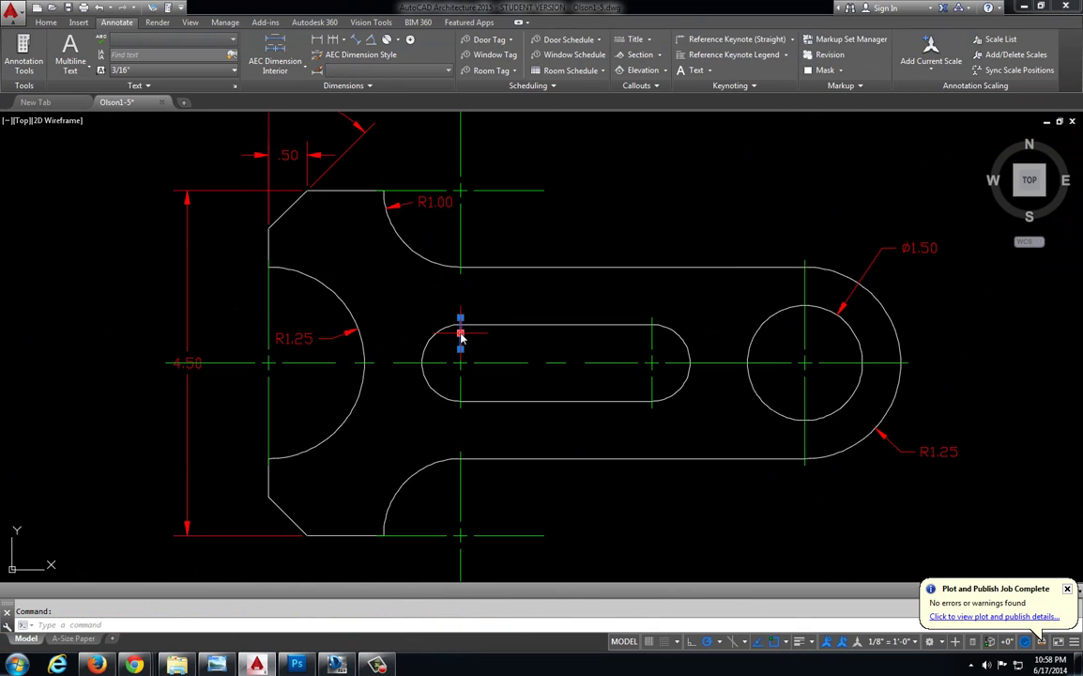
left_click(460, 333)
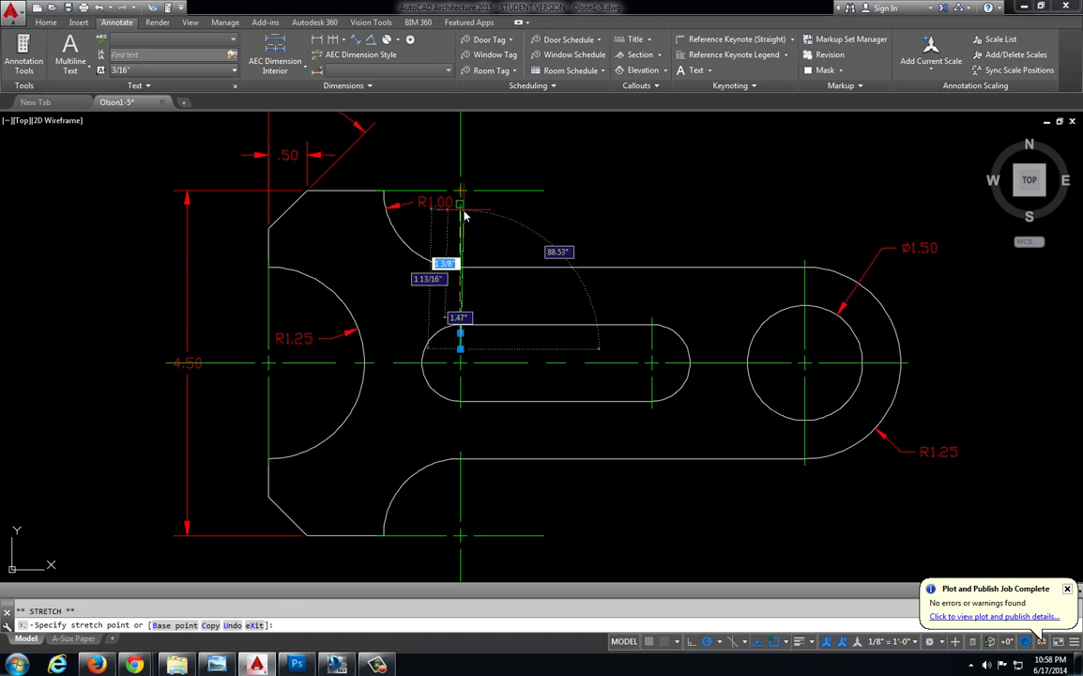
key("Escape")
left_click(455, 202)
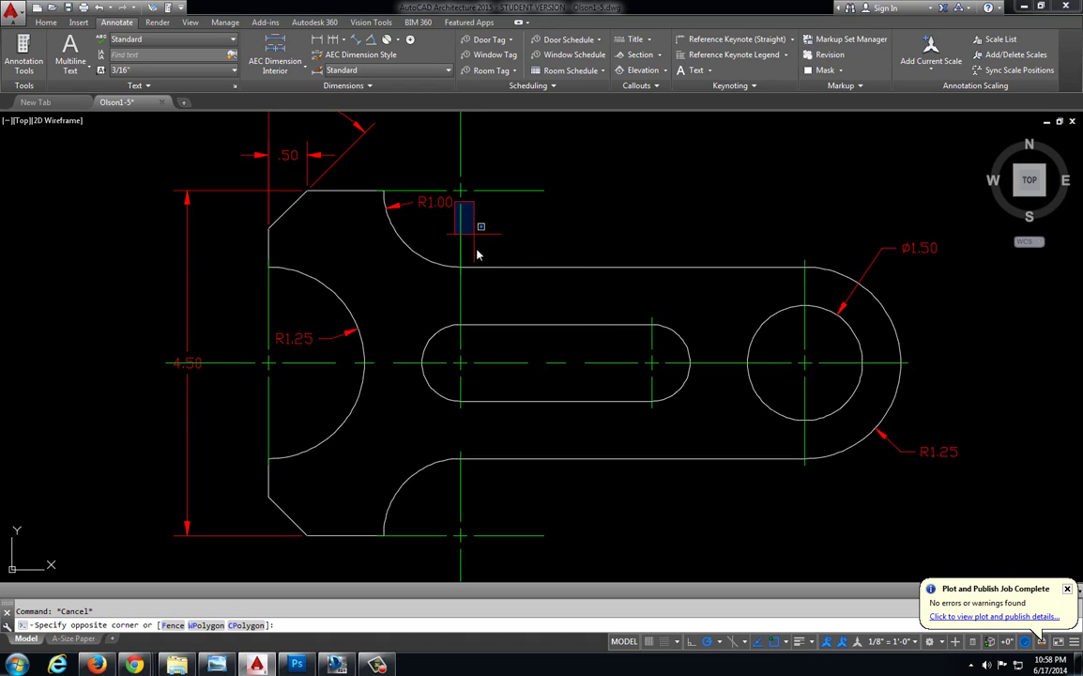
left_click(480, 349)
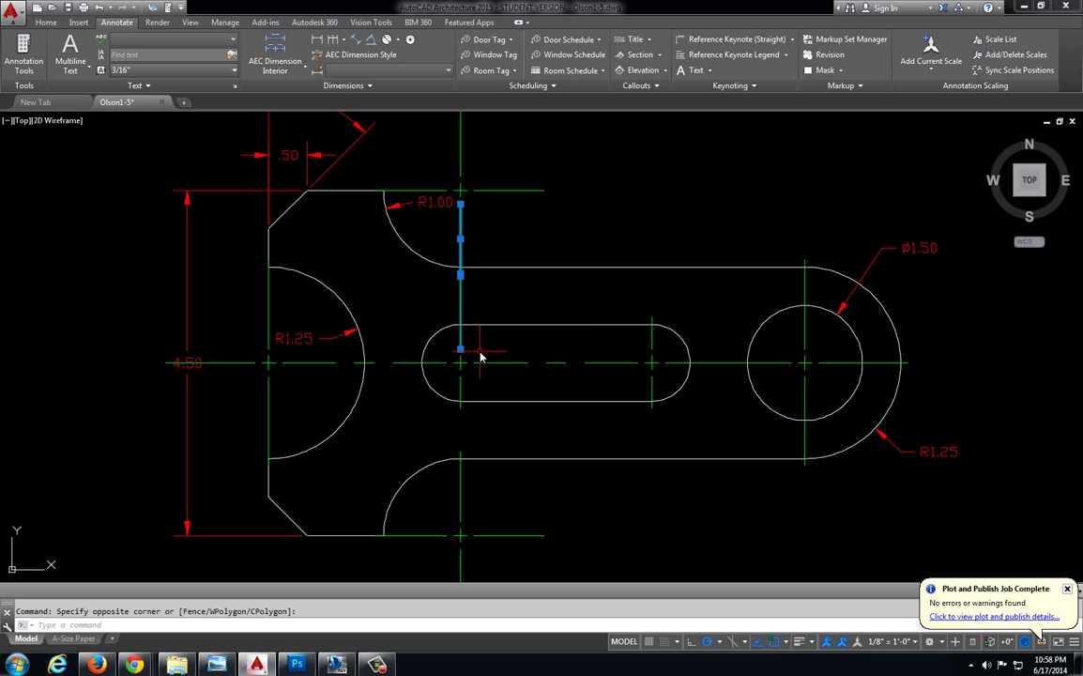
key("Escape")
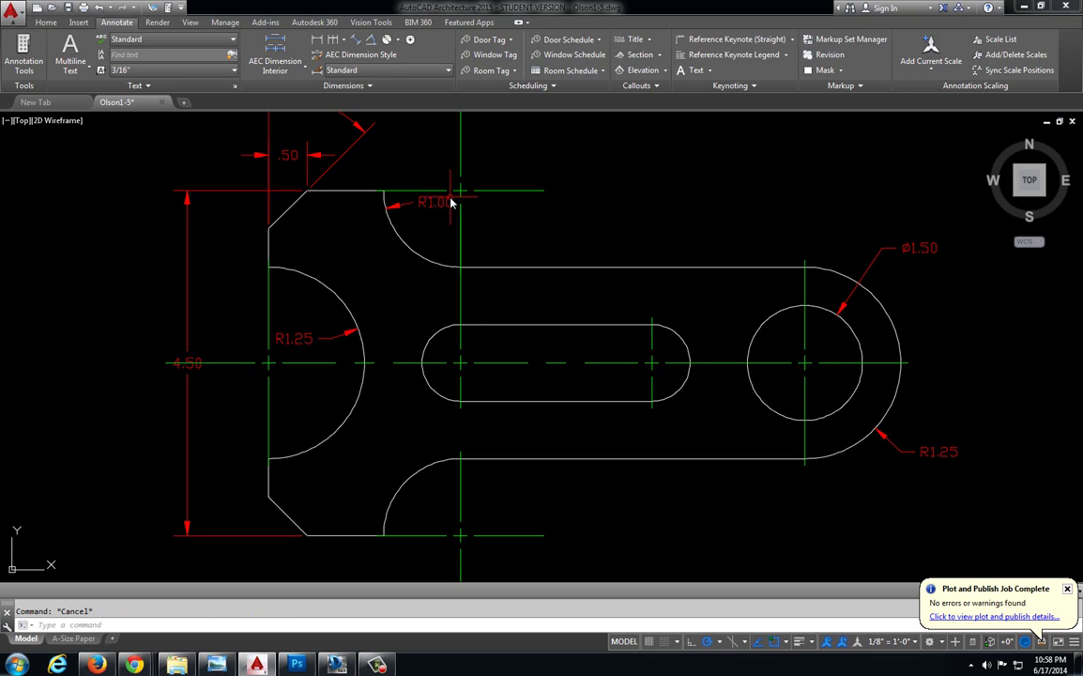
left_click(457, 205)
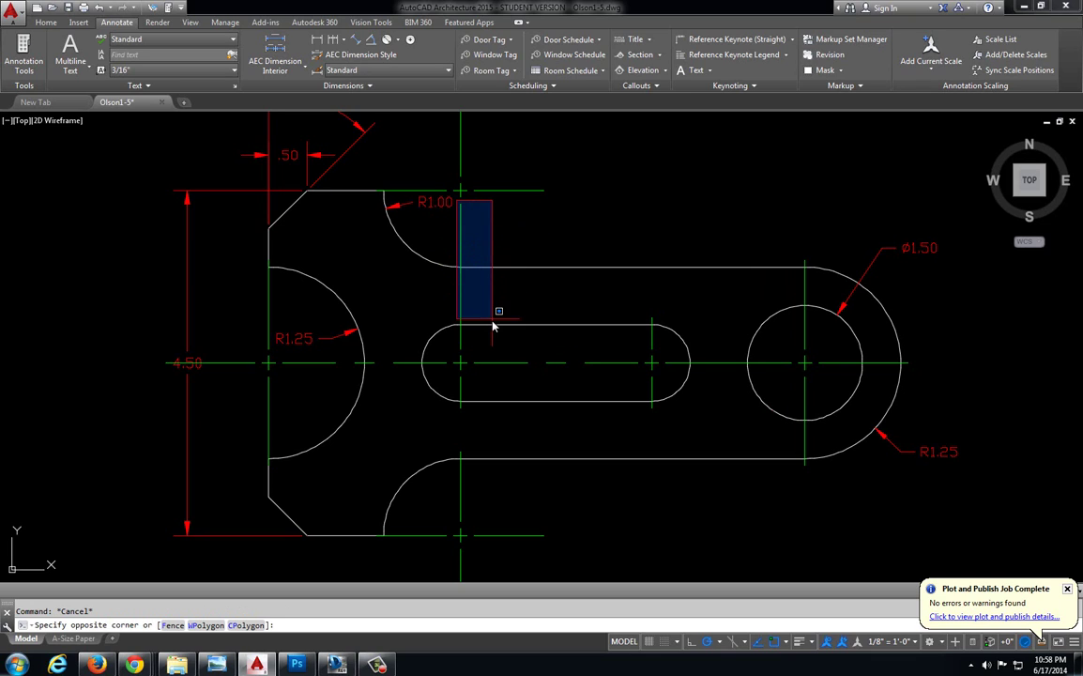
left_click(492, 324)
key("Delete")
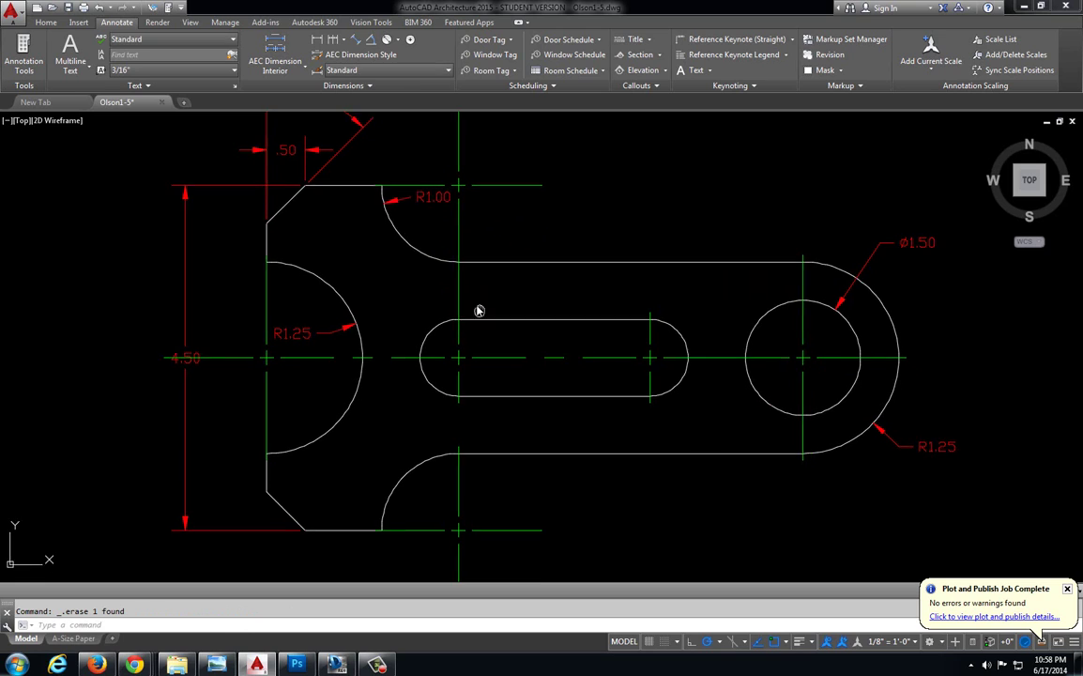
Step: Extend the short centerline below the slot and erase the vertical piece near the bottom fillet
middle_click_drag(483, 306, 476, 291)
left_click(454, 378)
left_click(453, 392)
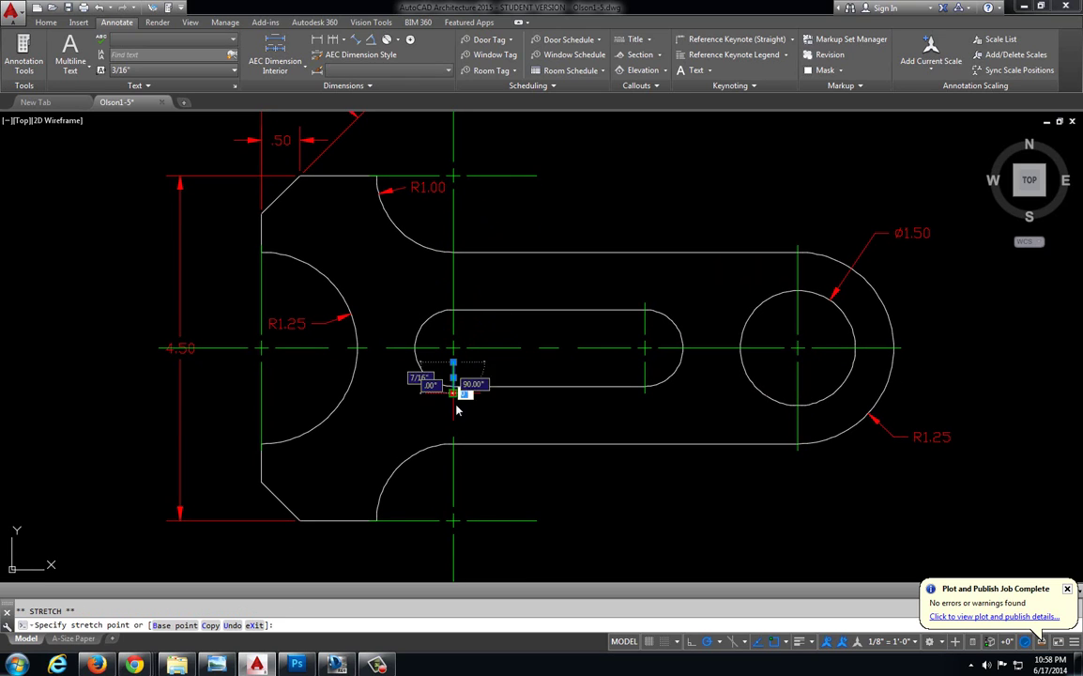
left_click(456, 506)
middle_click_drag(452, 508, 445, 437)
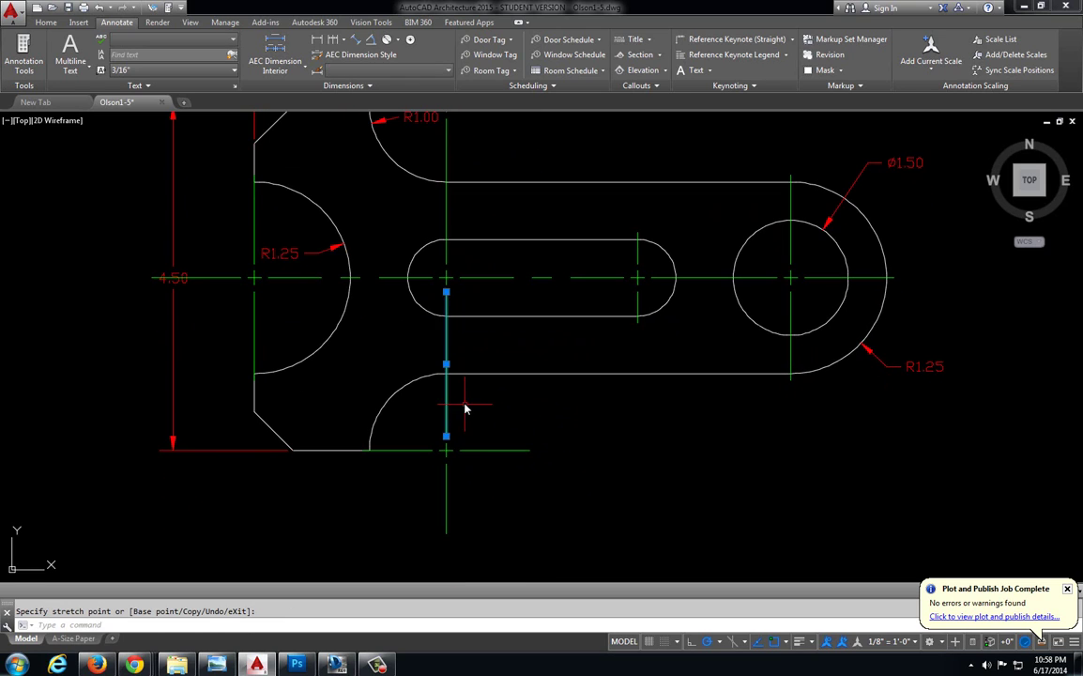
key("Escape")
left_click(430, 335)
left_click(464, 441)
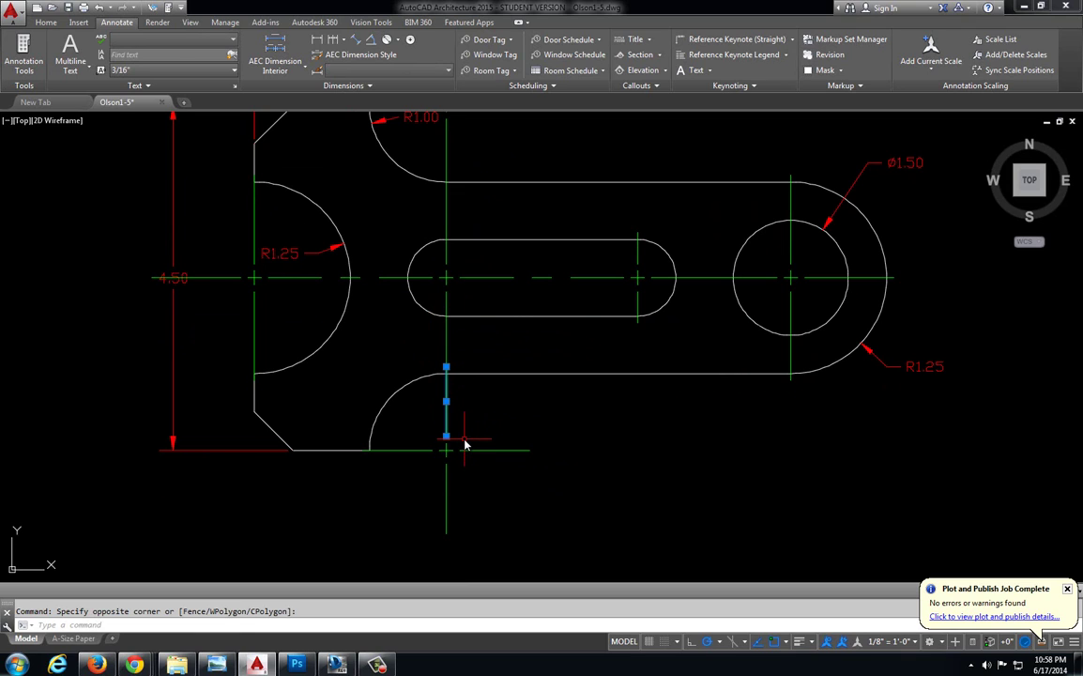
key("Delete")
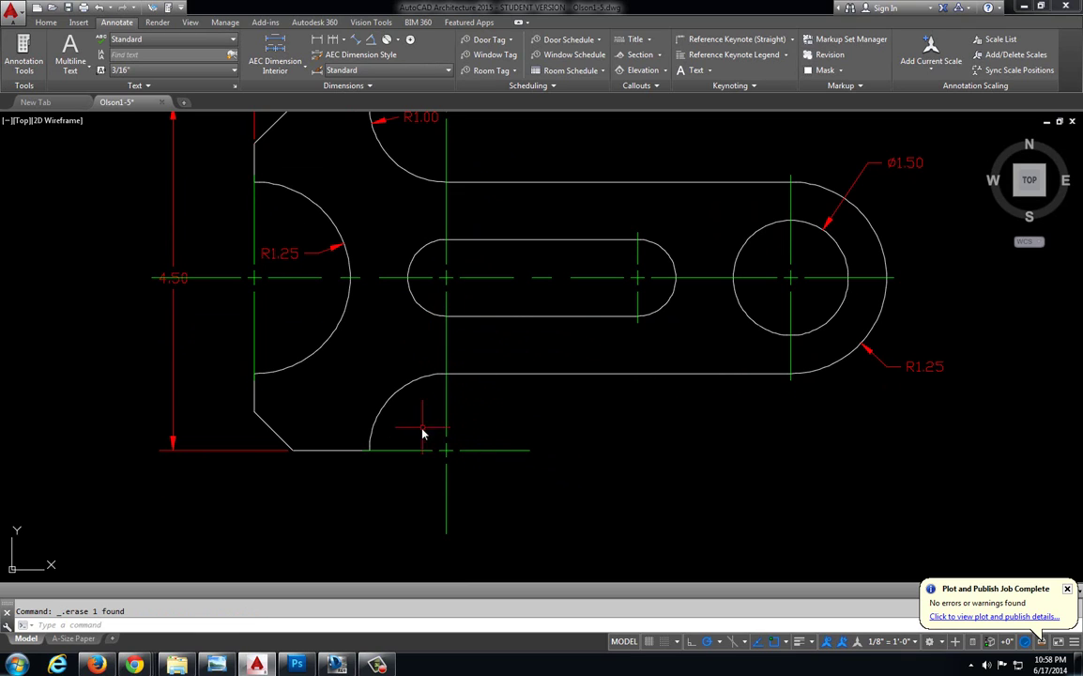
Step: Try stretching the left end of the part's bottom-edge line, then cancel it
scroll(394, 450, "up", 4)
left_click(379, 458)
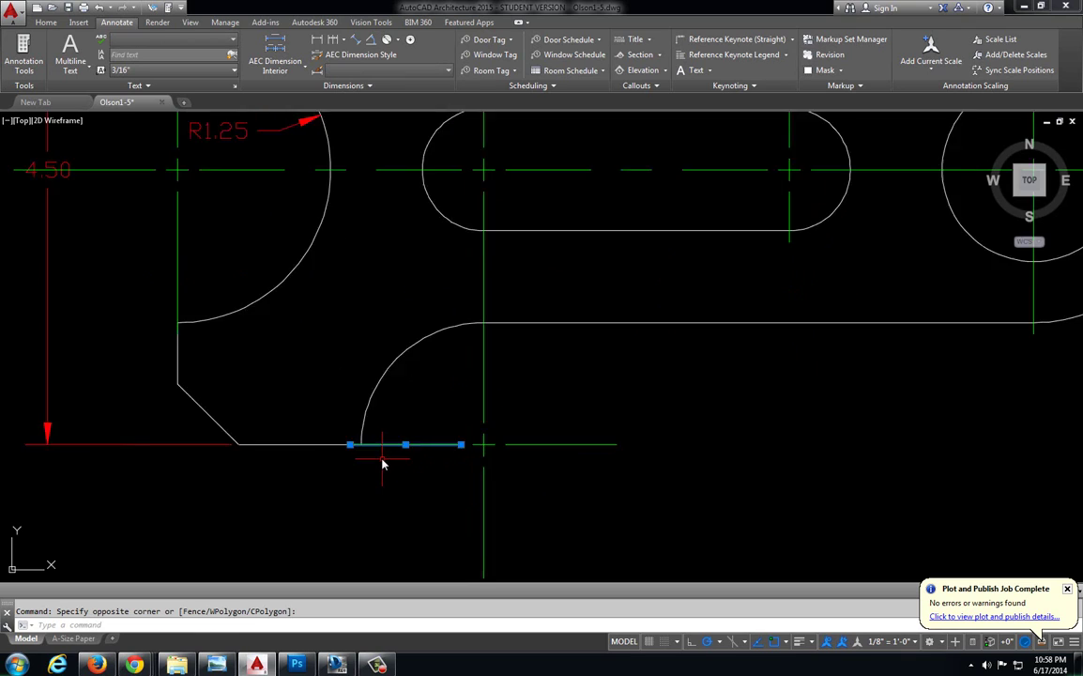
left_click(329, 437)
key("Escape")
scroll(581, 404, "down", 3)
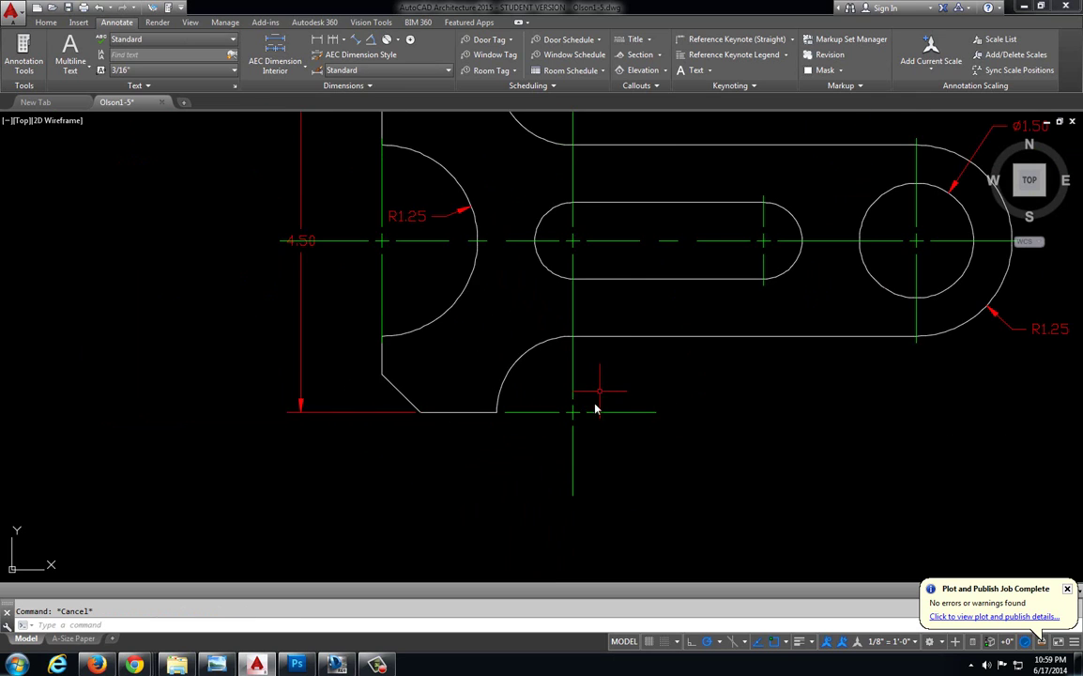
scroll(483, 246, "up", 4)
Step: Shorten the top line so it ends at the R1.00 arc's endpoint
left_click(482, 240)
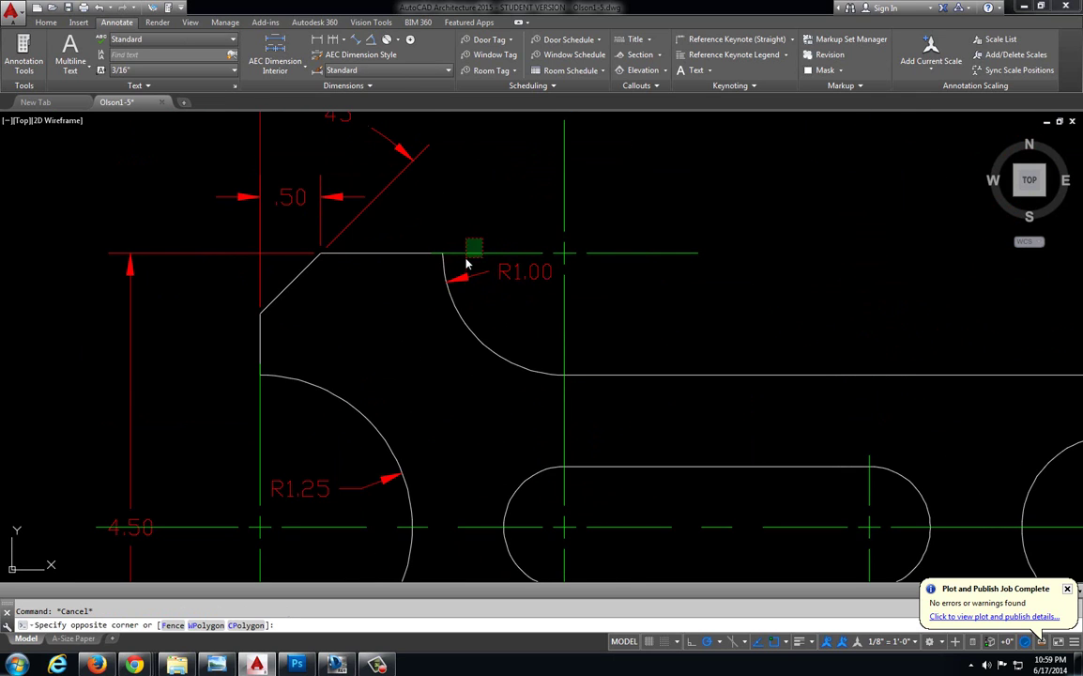
left_click(466, 259)
scroll(436, 257, "up", 4)
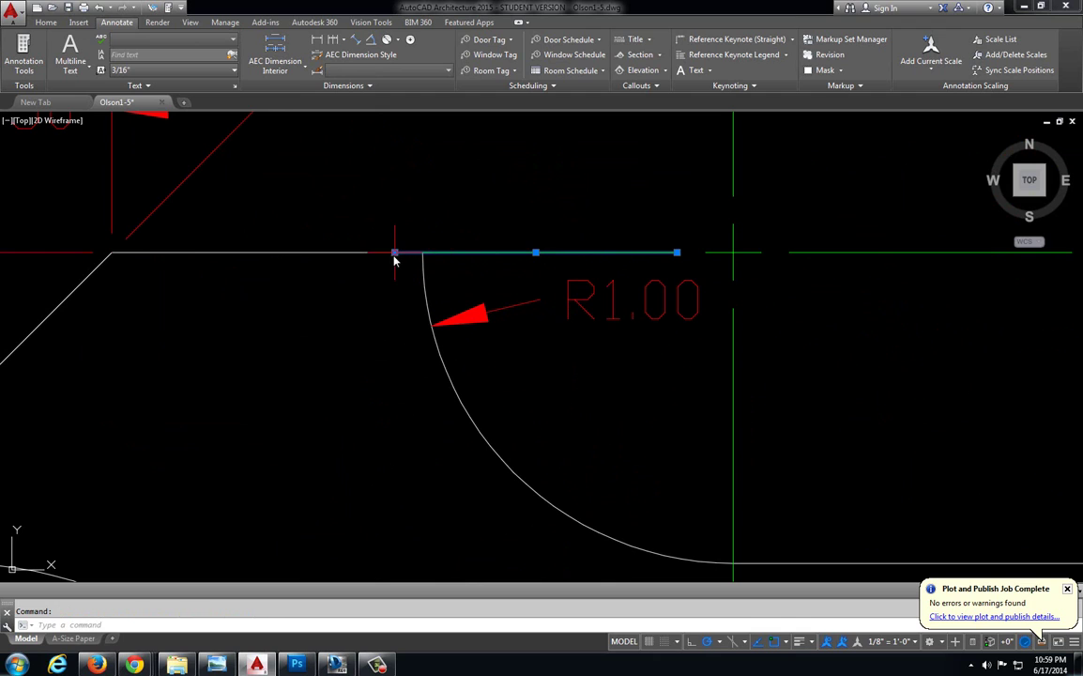
left_click(394, 252)
left_click(422, 252)
key("Escape")
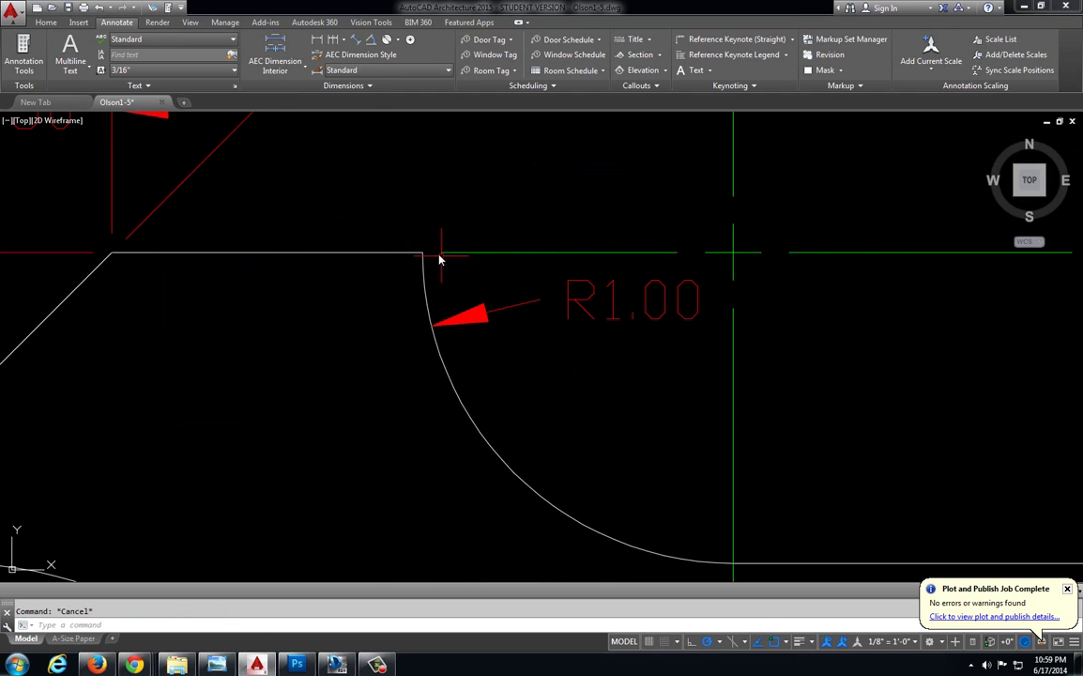
scroll(438, 259, "down", 6)
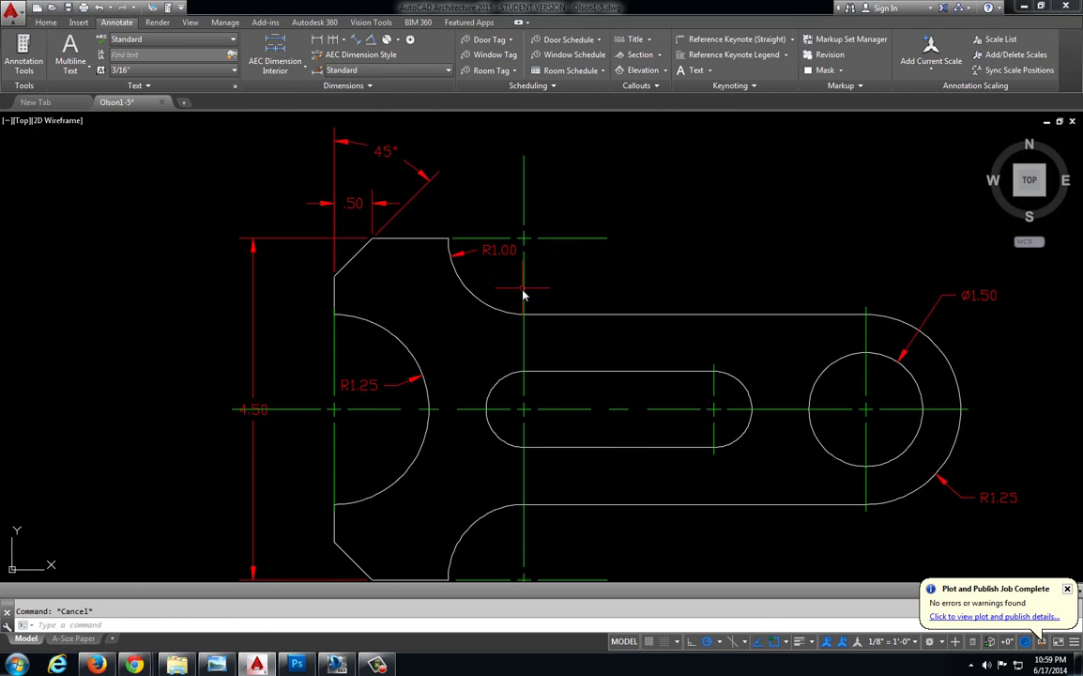
Step: Review the plotted Adjusting Arm sheet's dimensions in Design Review, then return to AutoCAD
left_click(337, 664)
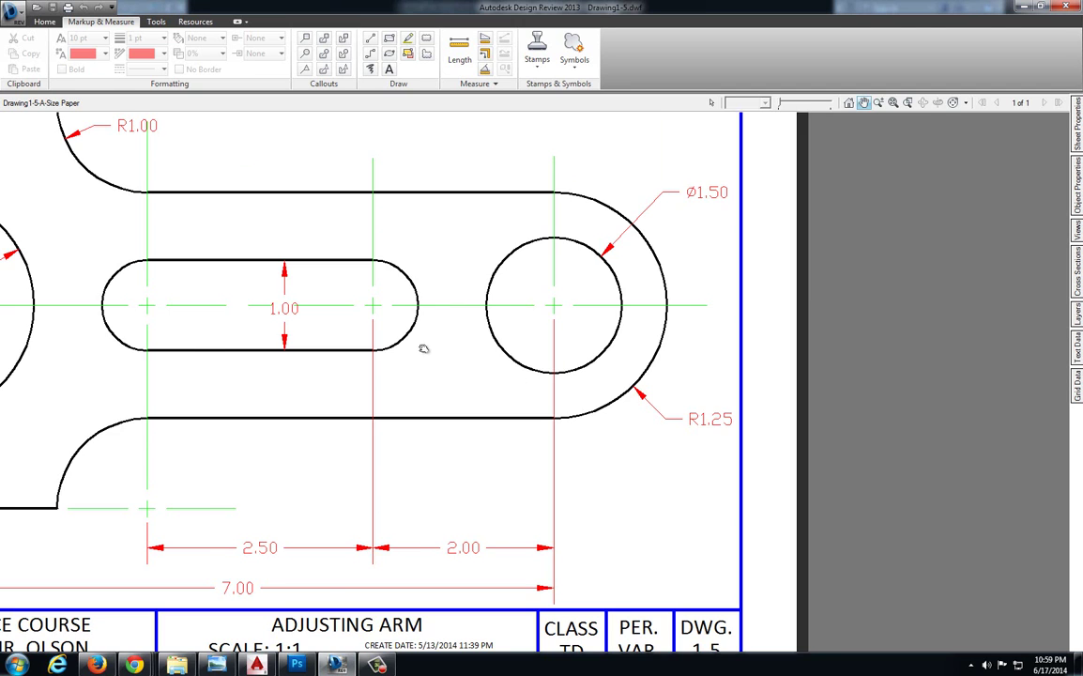
scroll(423, 348, "down", 2)
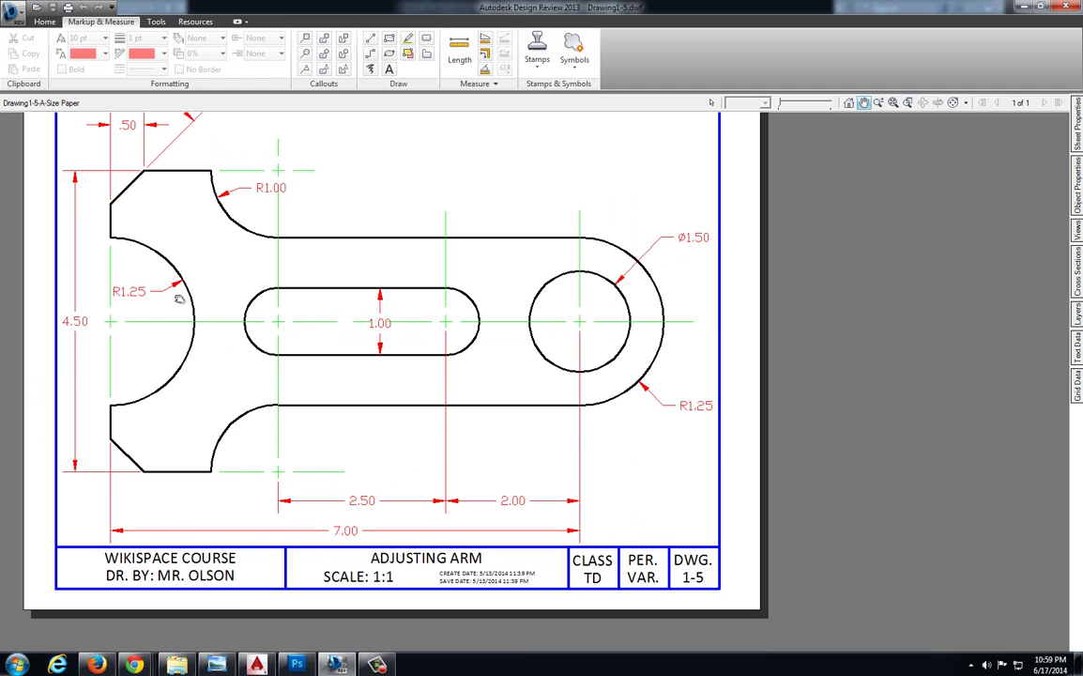
left_click(256, 664)
Step: Try grip-stretching the edge above the left arc and a vertical centerline, cancelling both
left_click(328, 350)
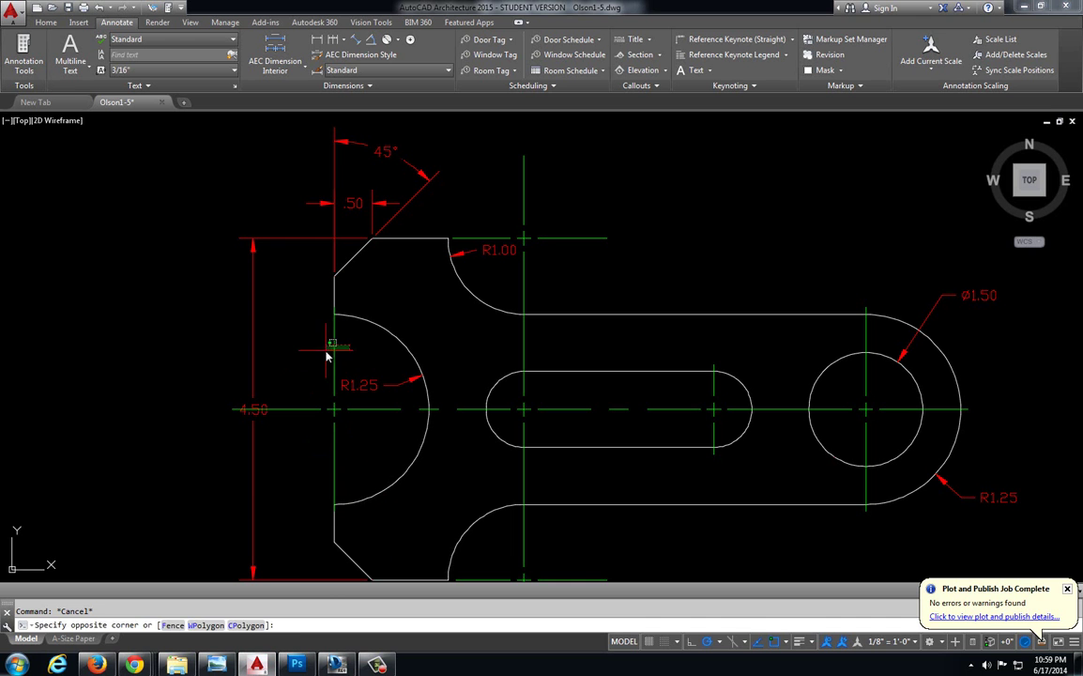
scroll(332, 350, "up", 5)
left_click(342, 246)
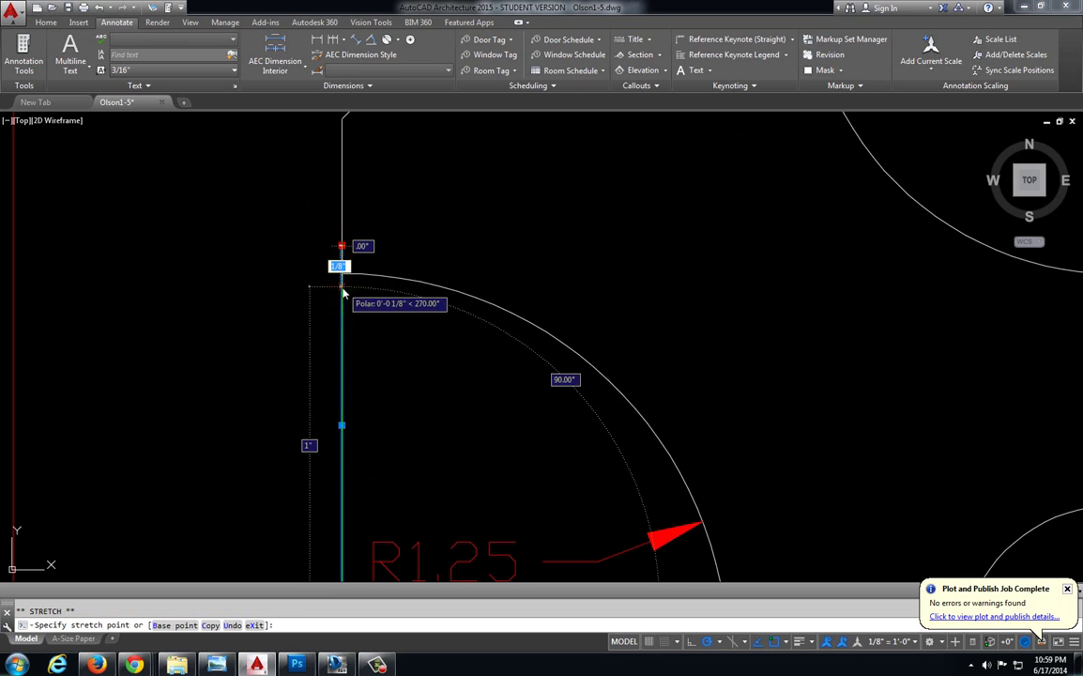
left_click(342, 286)
key("Escape")
scroll(432, 384, "down", 5)
scroll(394, 437, "up", 6)
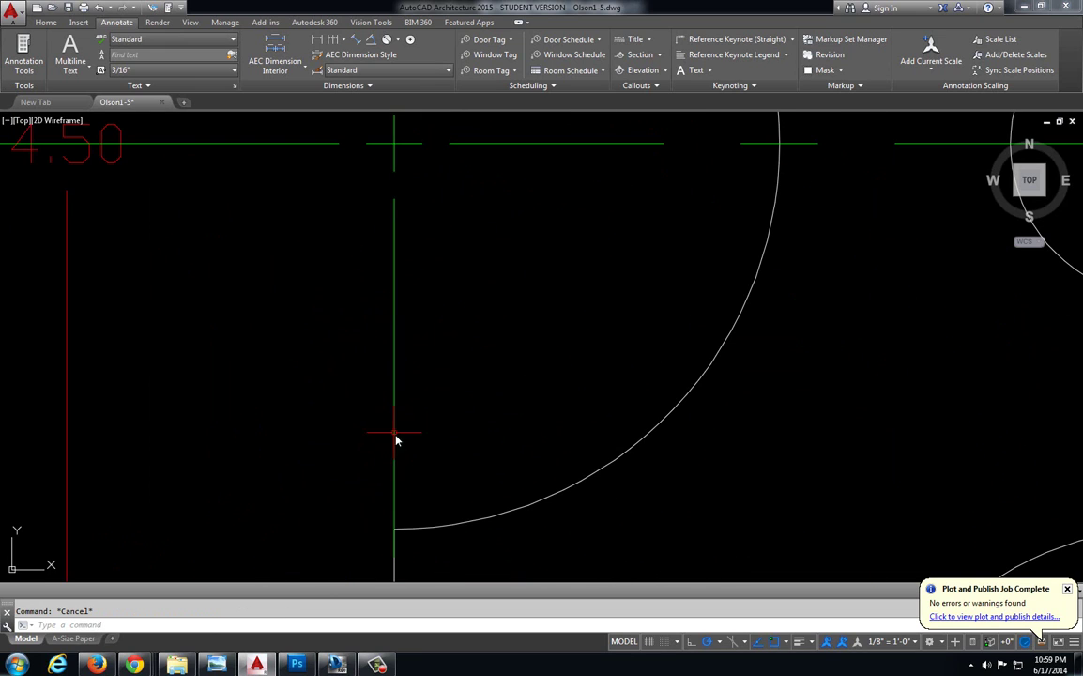
left_click(408, 447)
left_click(382, 449)
left_click(394, 558)
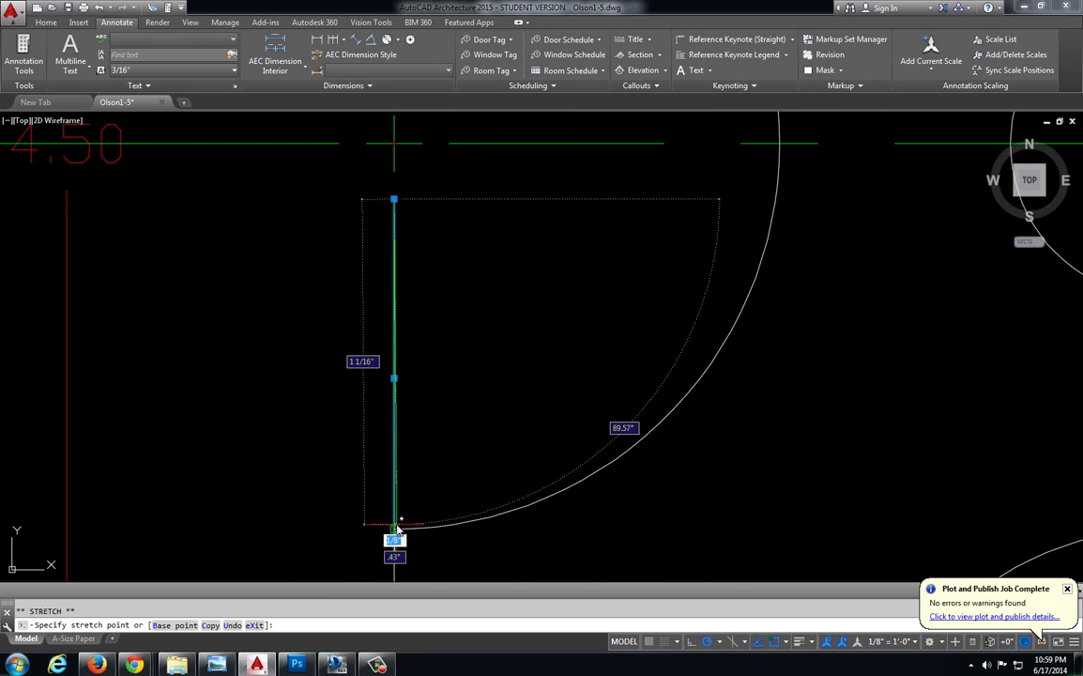
key("Escape")
scroll(439, 427, "down", 2)
Step: Delete the horizontal centerline stub near the 4.50 dimension
middle_click_drag(439, 427, 450, 448)
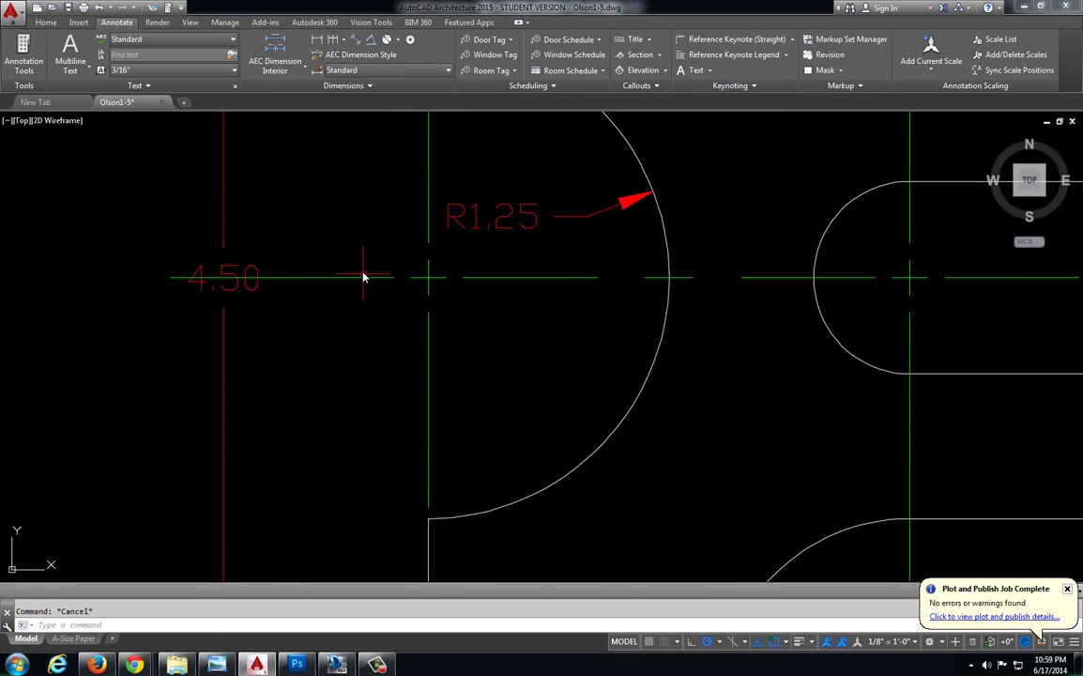
left_click(362, 276)
left_click(342, 296)
key("Delete")
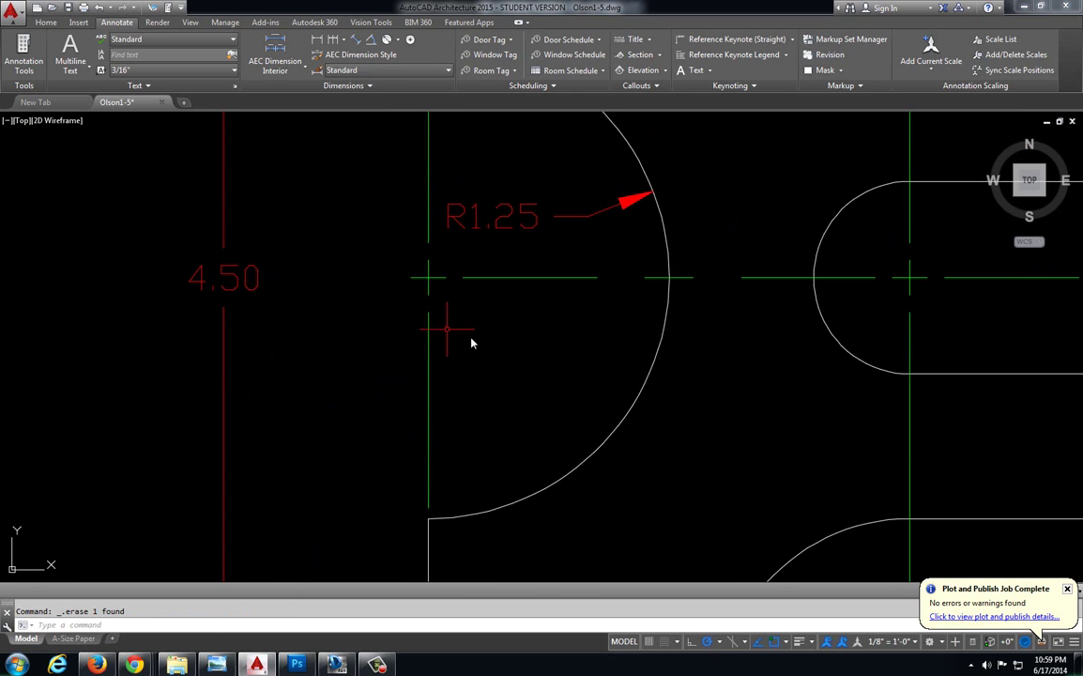
scroll(472, 343, "down", 4)
scroll(423, 374, "up", 3)
scroll(438, 374, "down", 3)
Step: Pan across the cleaned-up part, then bring up the plotted sheet in Design Review
mouse_move(572, 366)
middle_mouse_down()
mouse_move(517, 378)
mouse_move(510, 356)
middle_mouse_up()
scroll(563, 379, "up", 1)
scroll(566, 365, "down", 1)
scroll(565, 365, "down", 3)
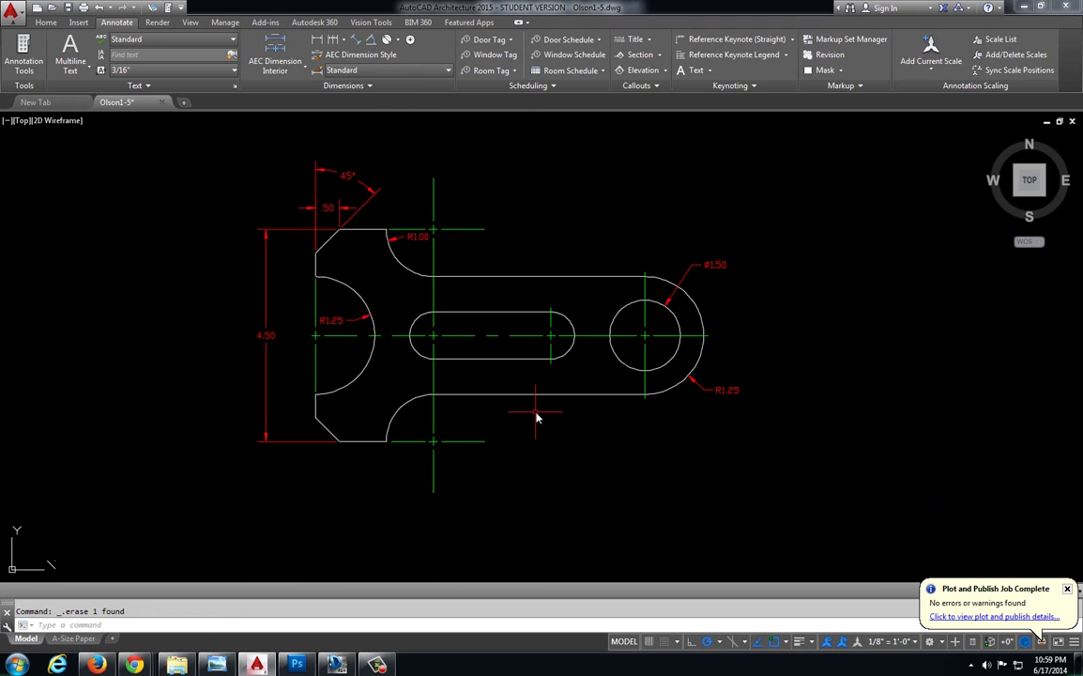
middle_click_drag(536, 417, 515, 418)
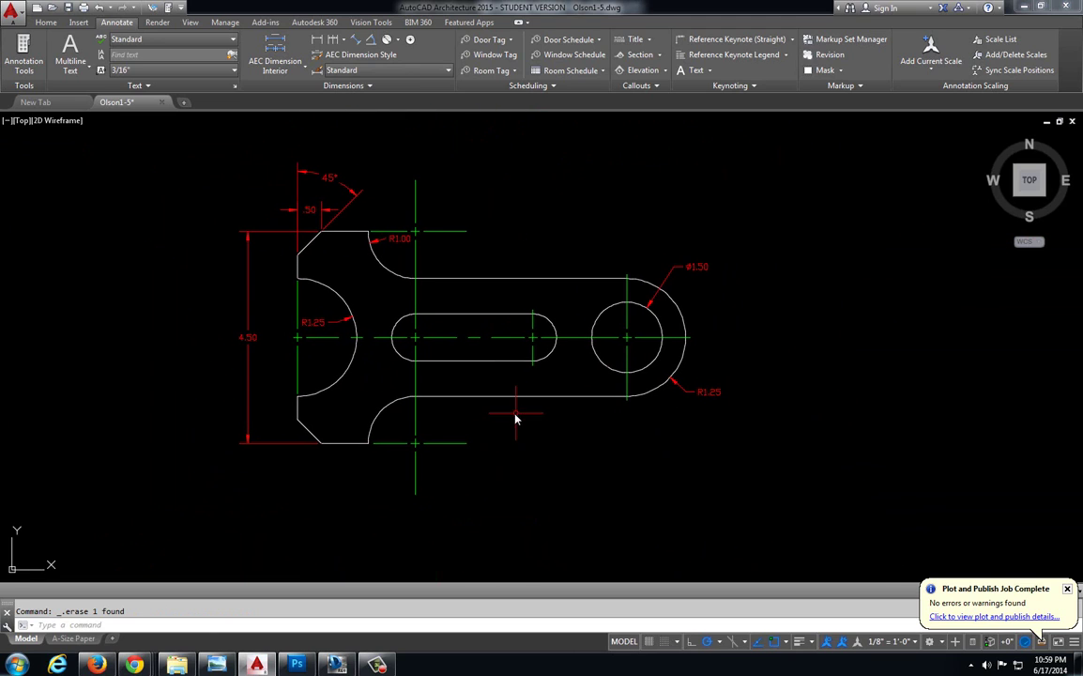
left_click(434, 496)
key("Escape")
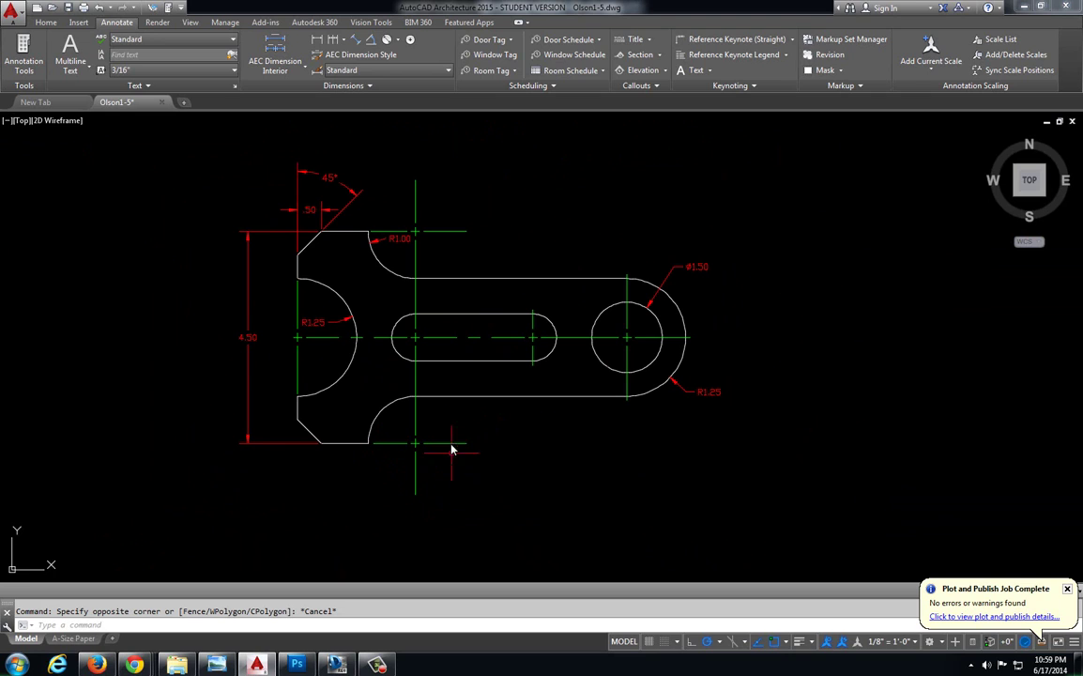
left_click(335, 662)
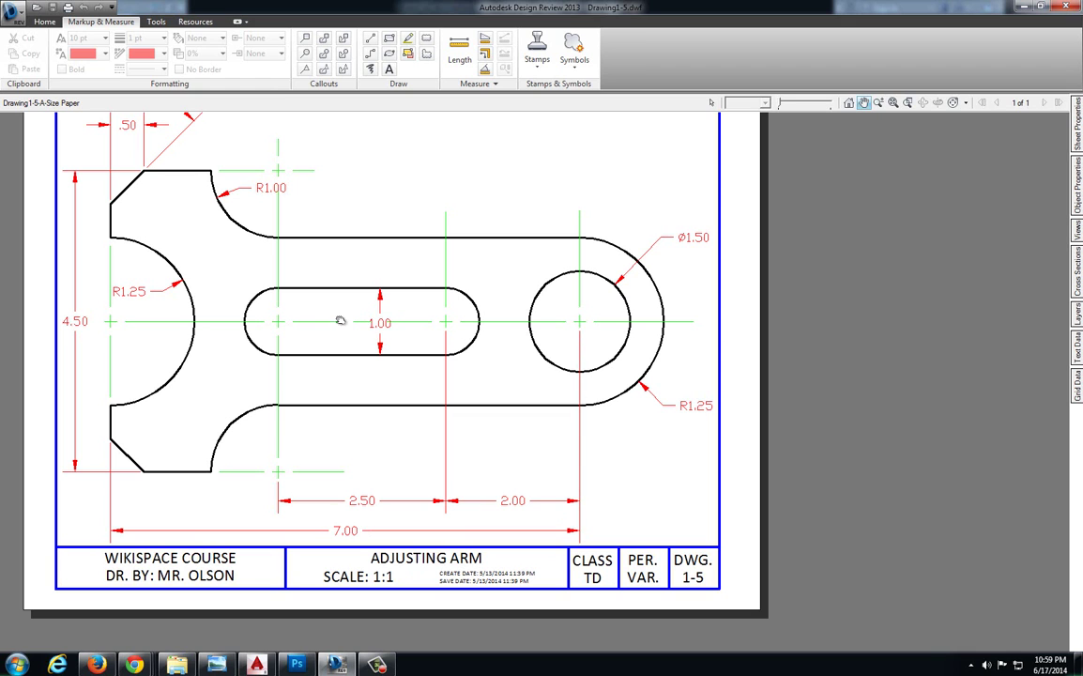
Step: Add a 7.00 linear dimension from the part's lower-left corner to the right circle's centre, placed below
left_click(256, 664)
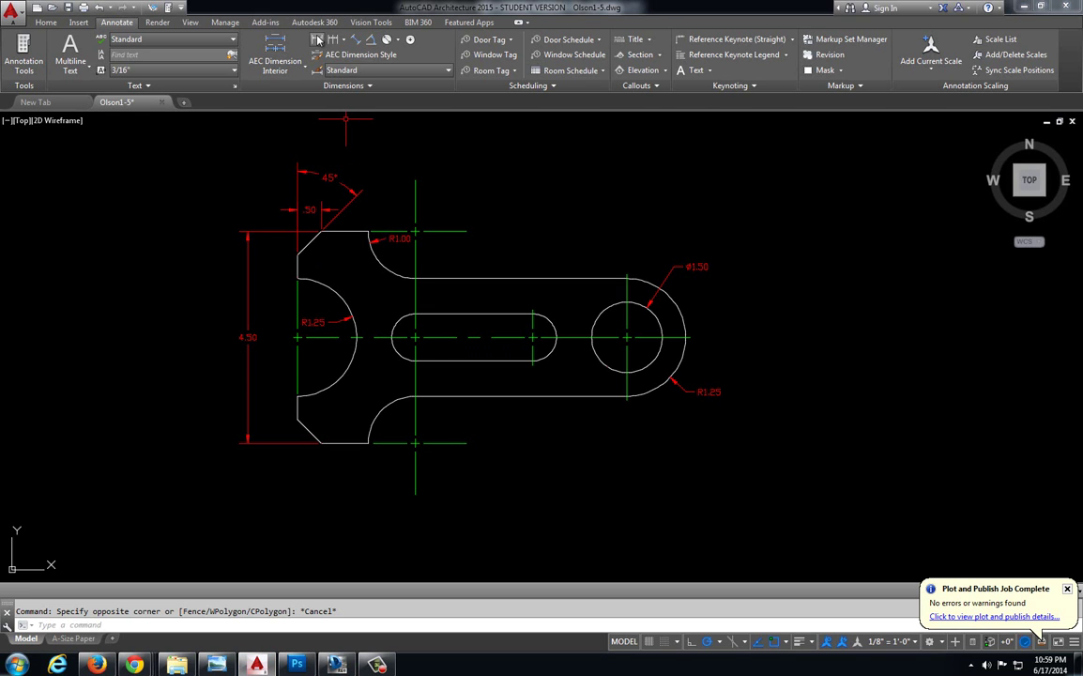
left_click(317, 40)
left_click(298, 421)
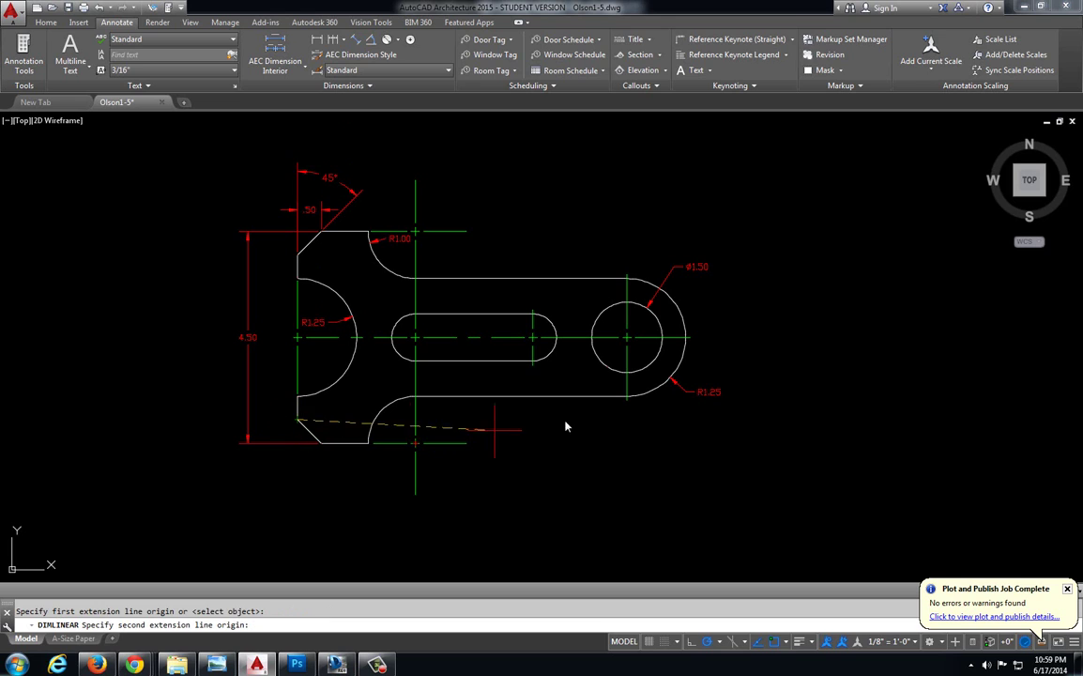
scroll(627, 340, "up", 4)
left_click(632, 336)
scroll(563, 372, "down", 4)
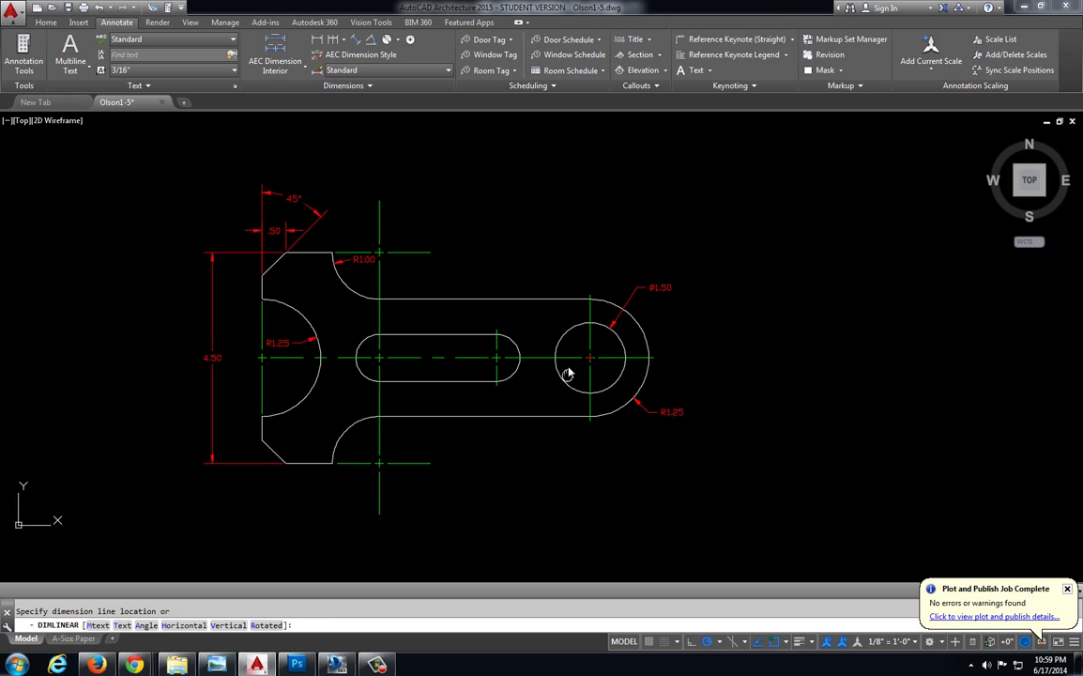
left_click(586, 516)
Step: Put the 7.00 dimension on the Dimension Line layer and select the centerline stub below the right circle
left_click(554, 529)
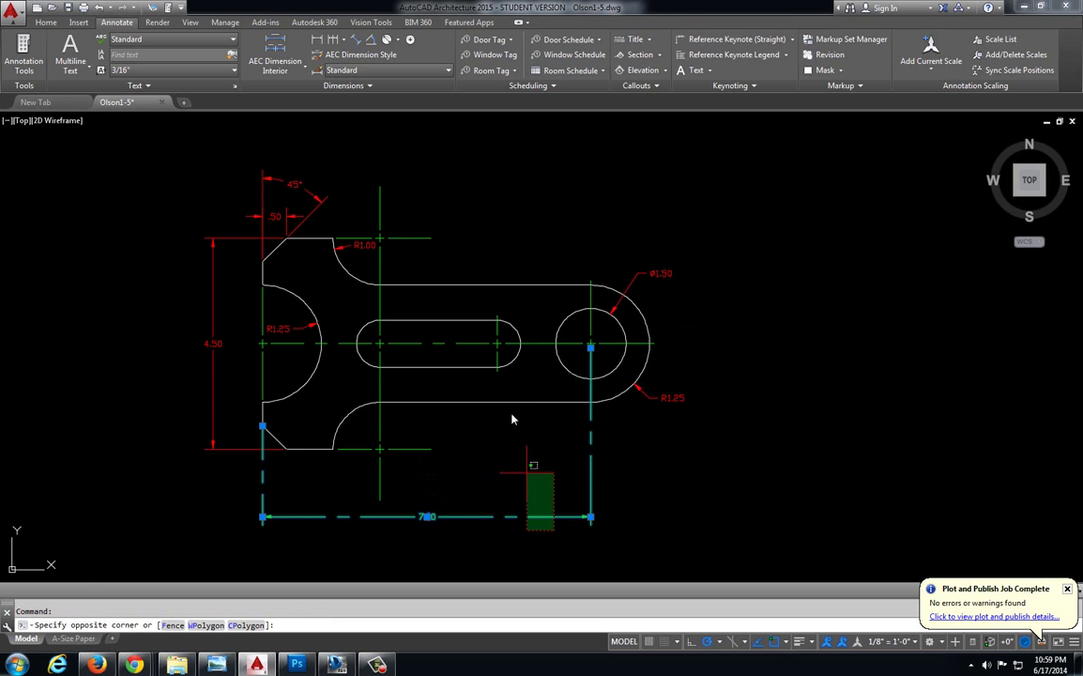
left_click(380, 392)
left_click(45, 22)
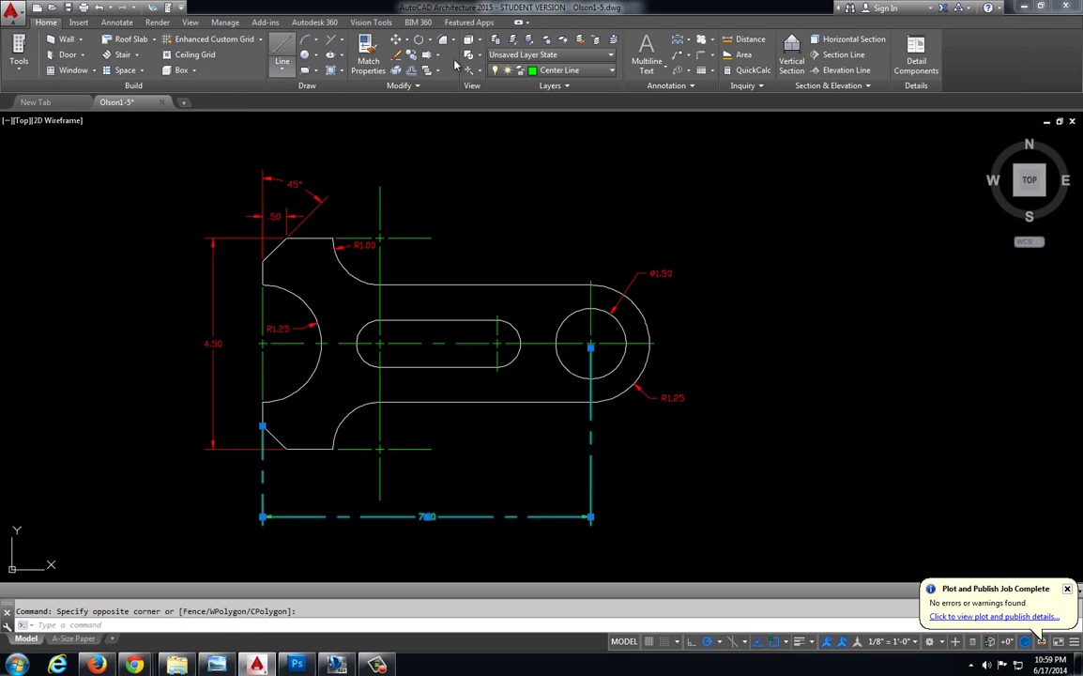
left_click(563, 70)
left_click(568, 178)
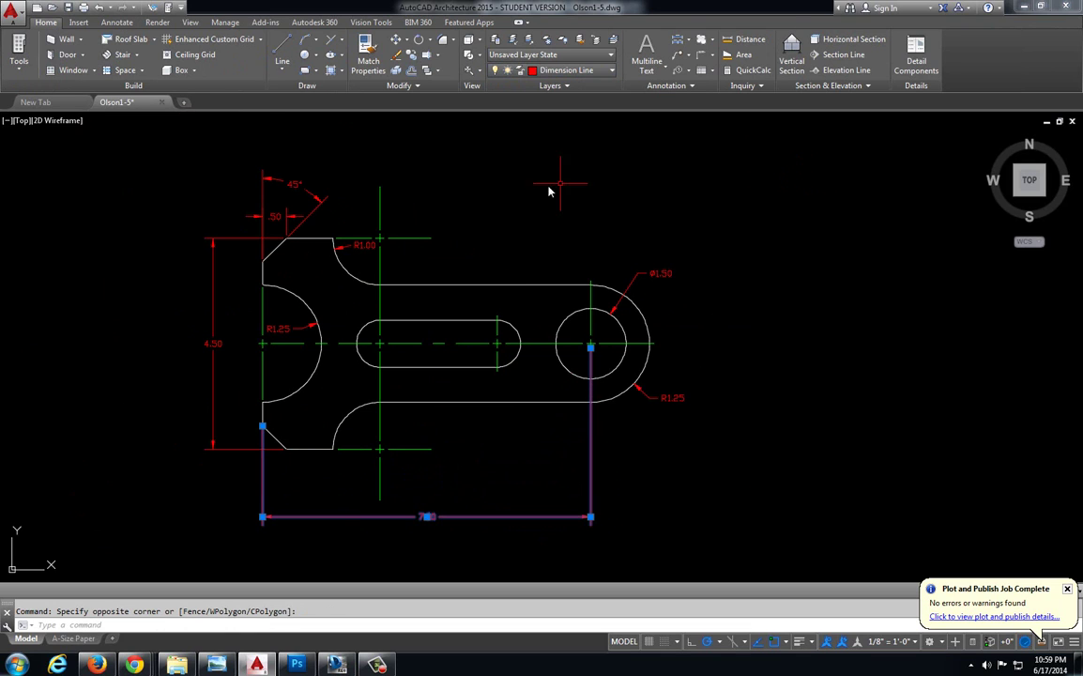
left_click(483, 217)
key("Escape")
left_click(563, 71)
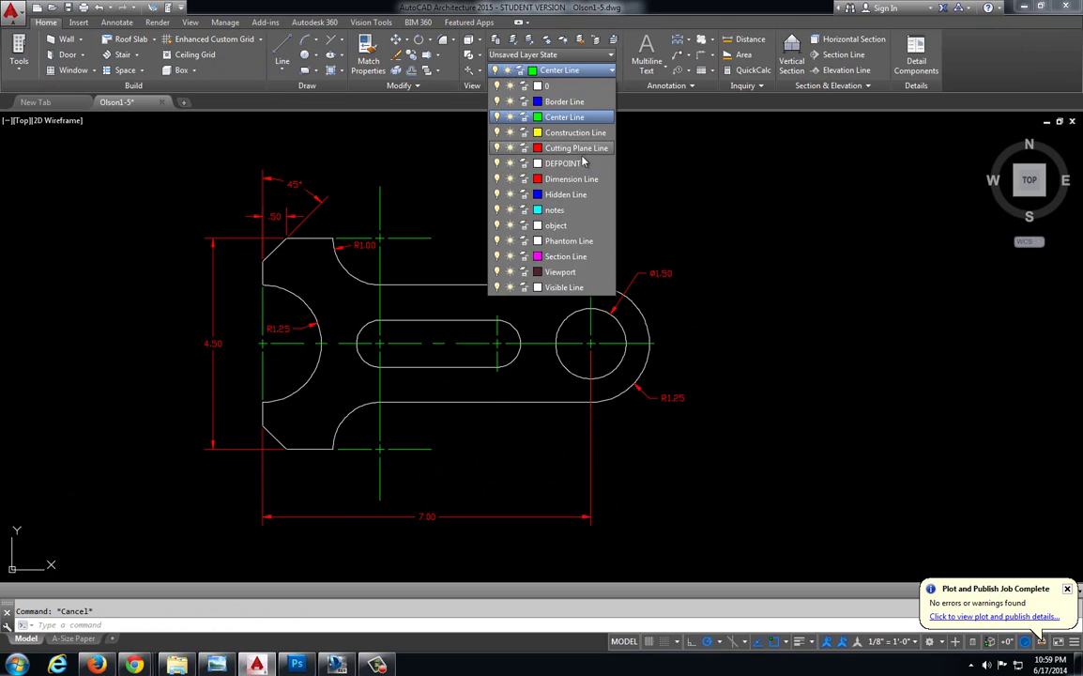
left_click(574, 177)
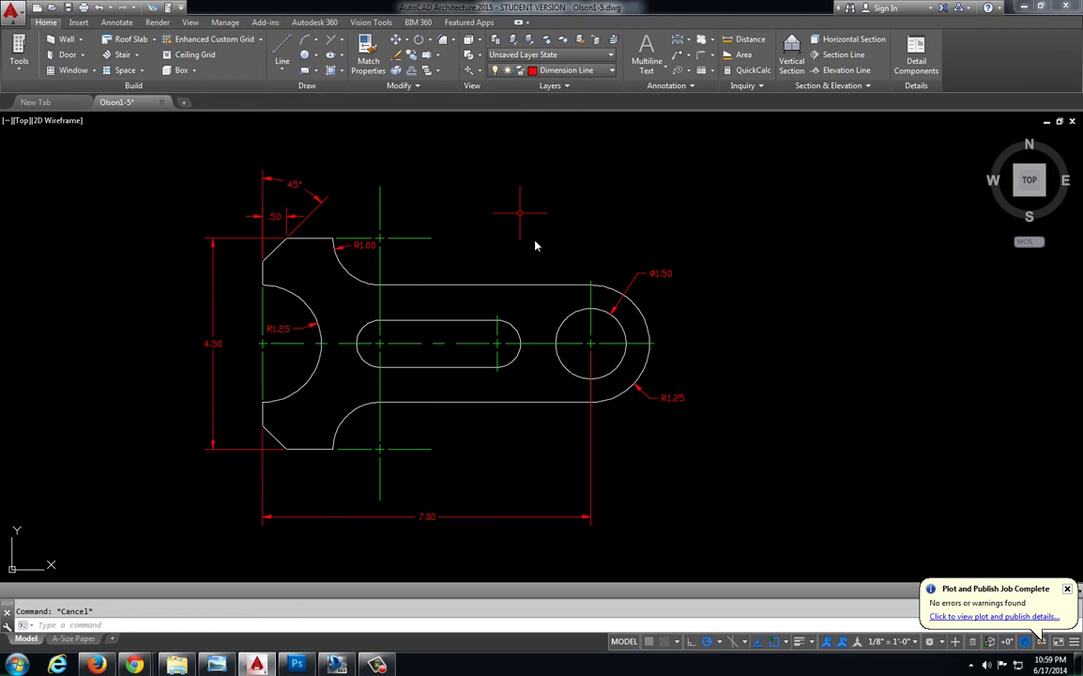
left_click(583, 349)
left_click(608, 453)
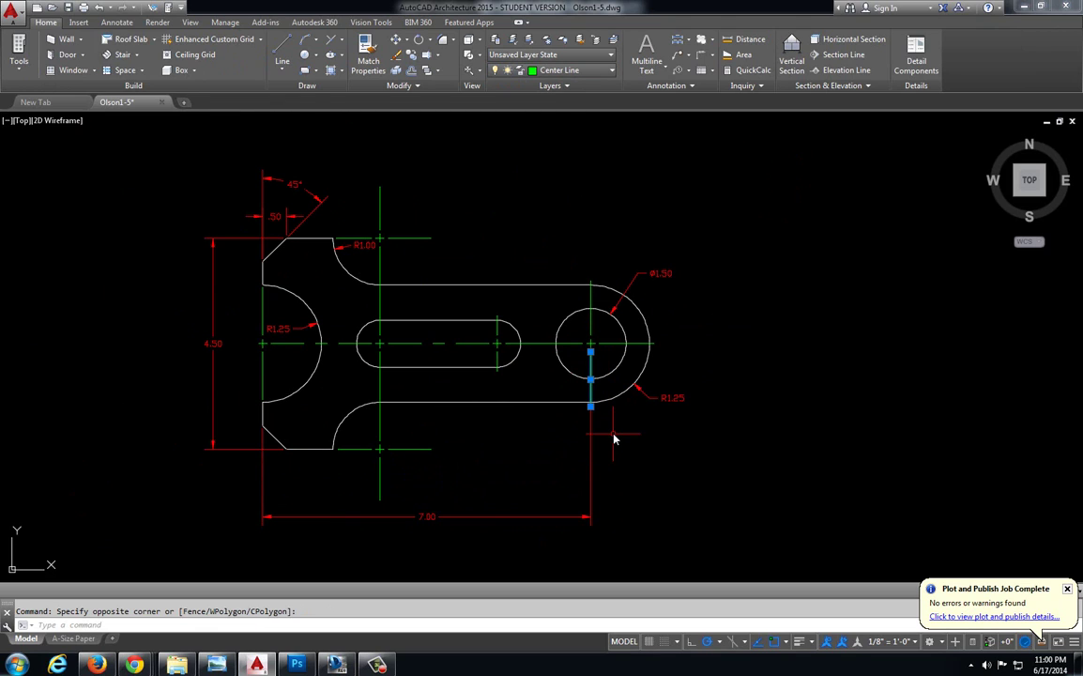
Step: Add the 2.00 dimension from the right circle's centre to the slot's right-end centre and delete the short line below the slot
left_click(116, 22)
left_click(303, 38)
scroll(589, 361, "up", 6)
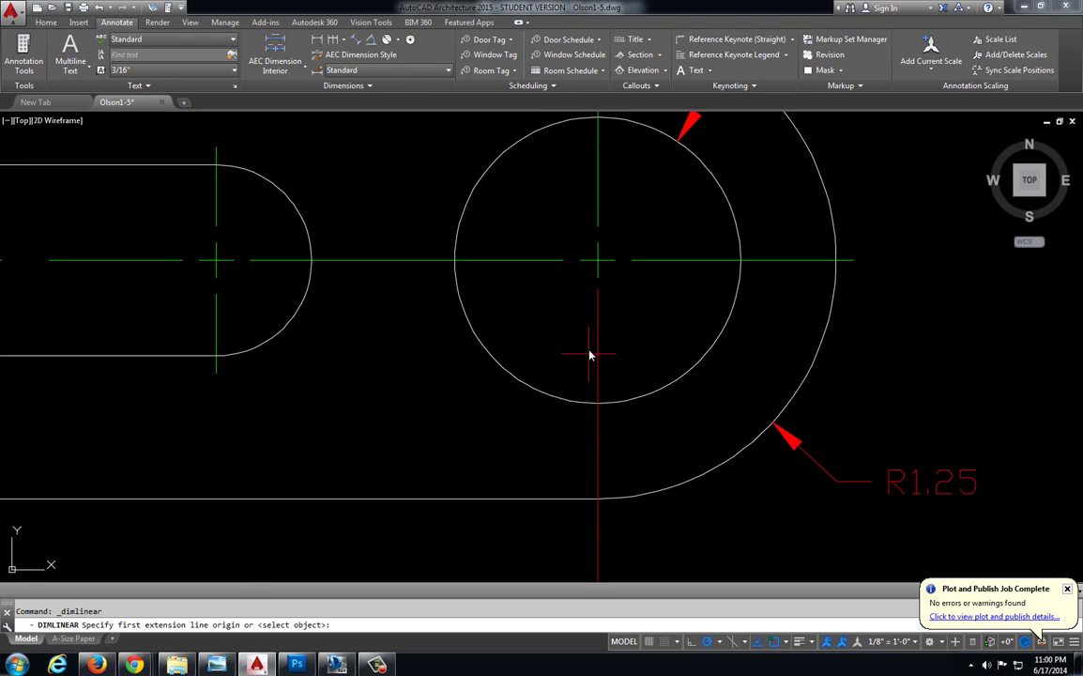
left_click(598, 279)
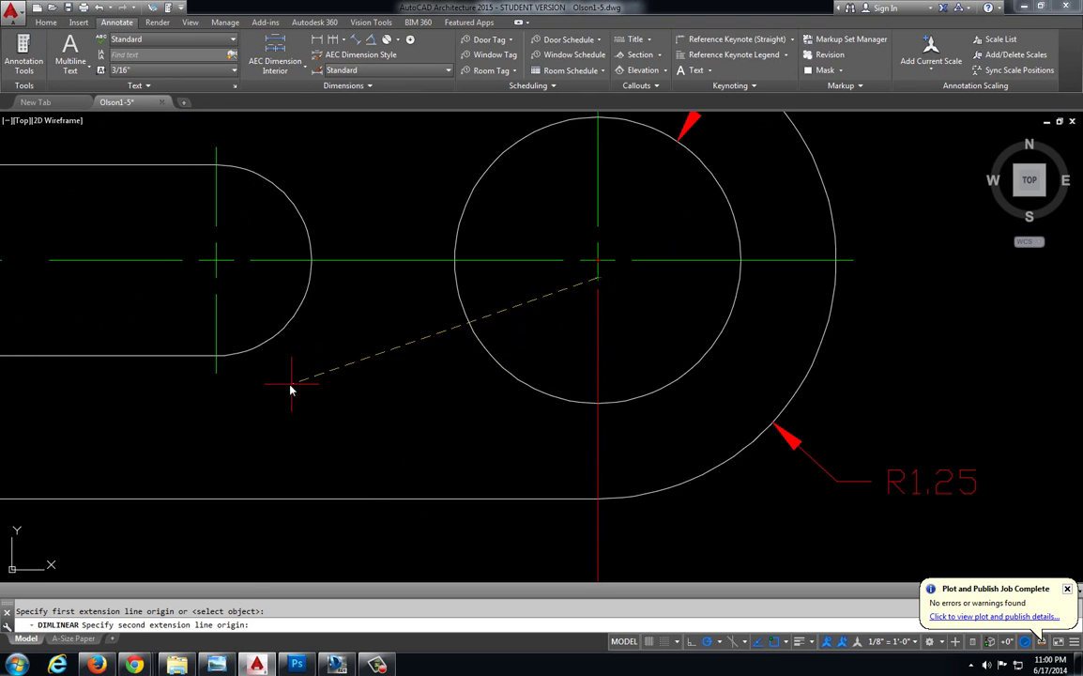
middle_click_drag(227, 353, 271, 307)
left_click(259, 233)
scroll(319, 314, "down", 4)
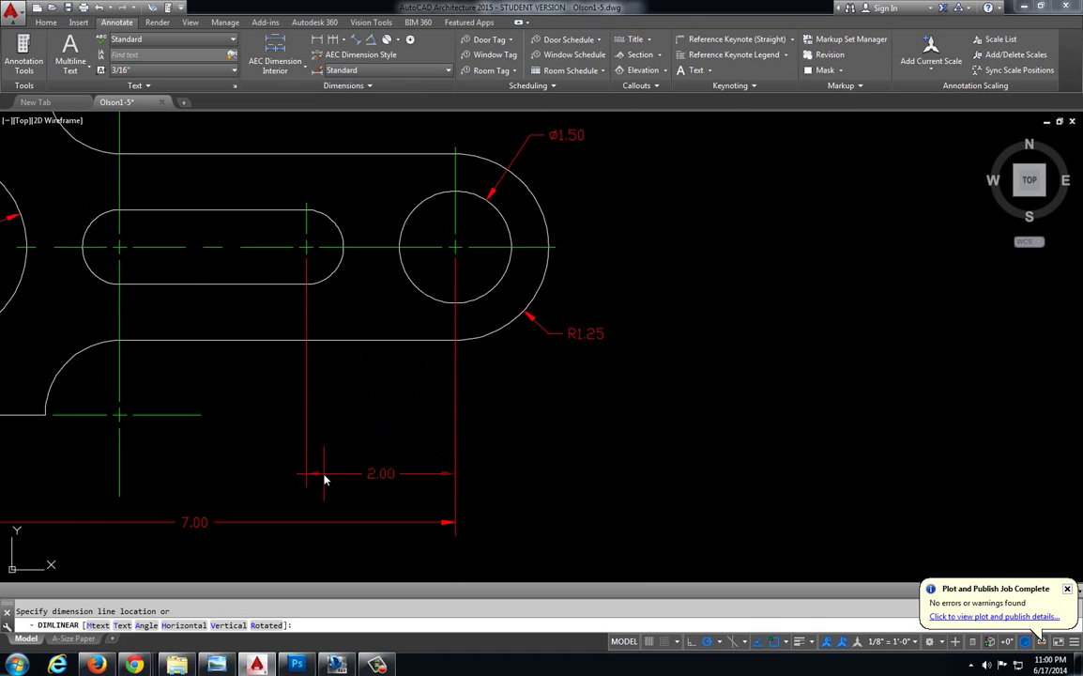
left_click(323, 479)
left_click(298, 253)
left_click(346, 318)
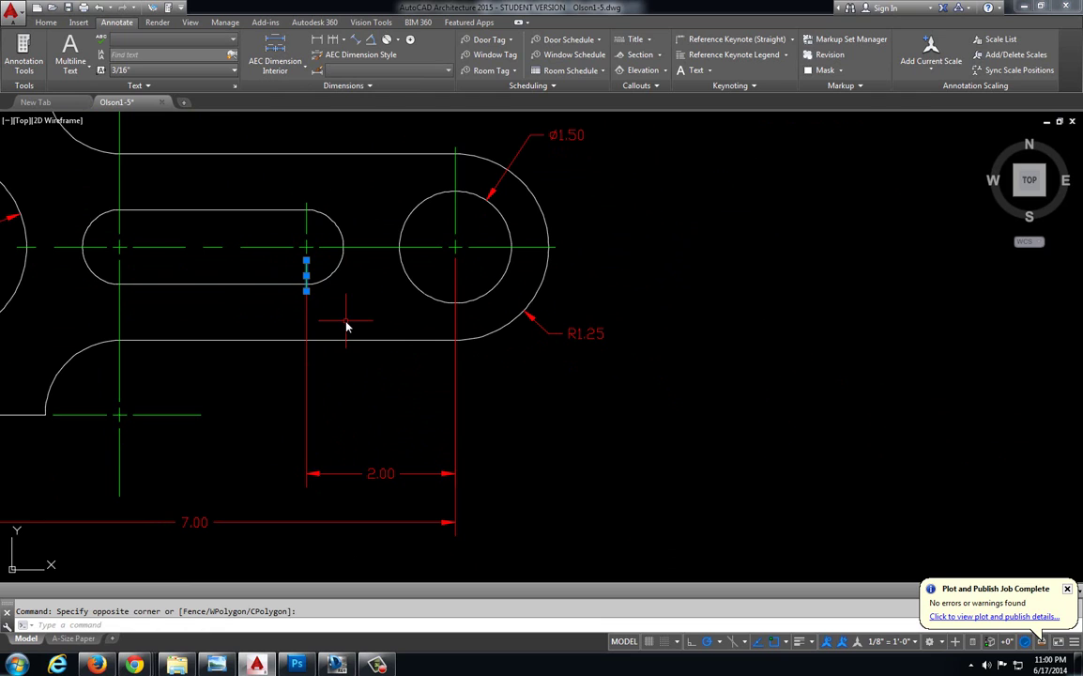
key("Delete")
Step: Add the 2.50 dimension from the slot's right-end centre to the left vertical centerline, beside the 2.00
middle_click_drag(302, 300, 374, 271)
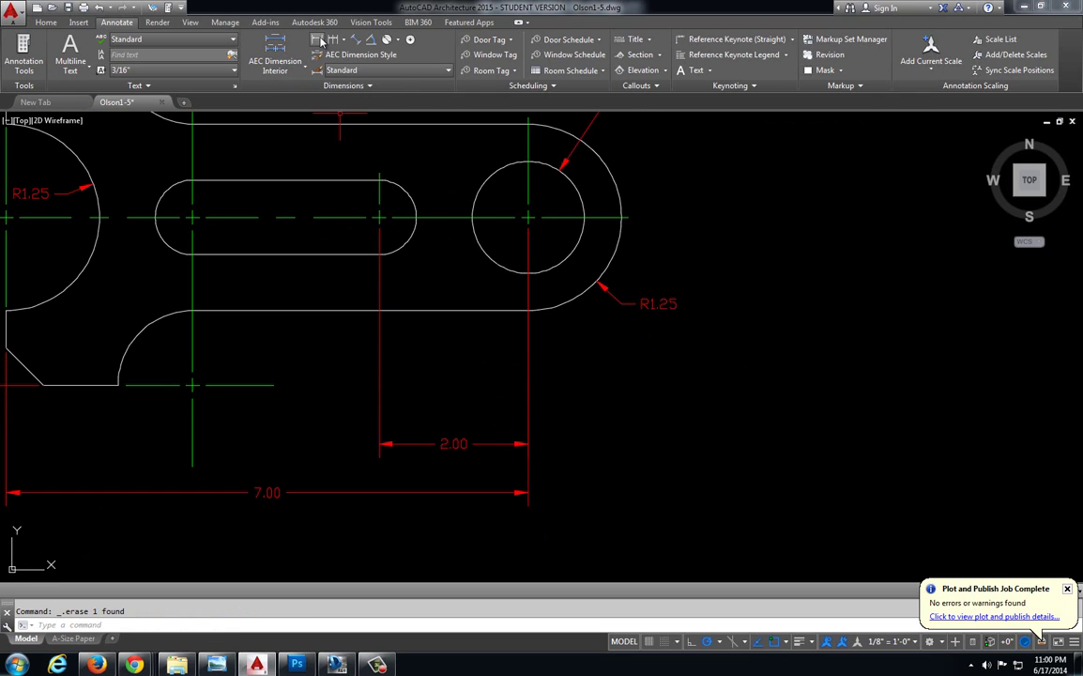
left_click(318, 39)
scroll(385, 225, "up", 4)
left_click(363, 228)
scroll(300, 233, "down", 3)
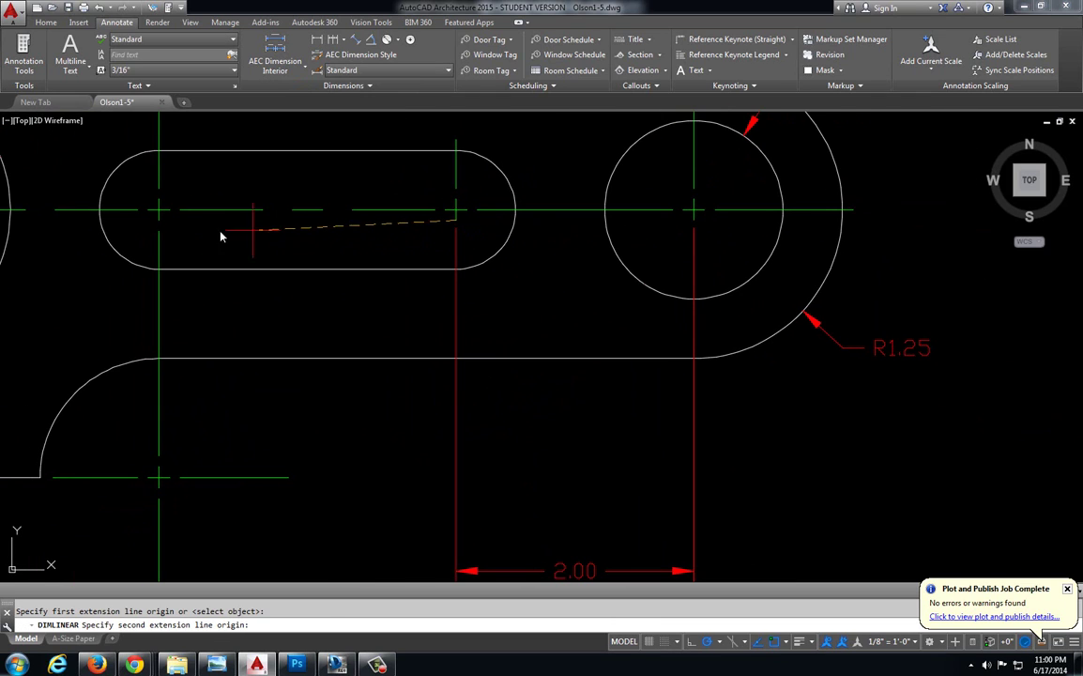
scroll(187, 253, "down", 2)
scroll(234, 254, "down", 2)
scroll(226, 282, "up", 1)
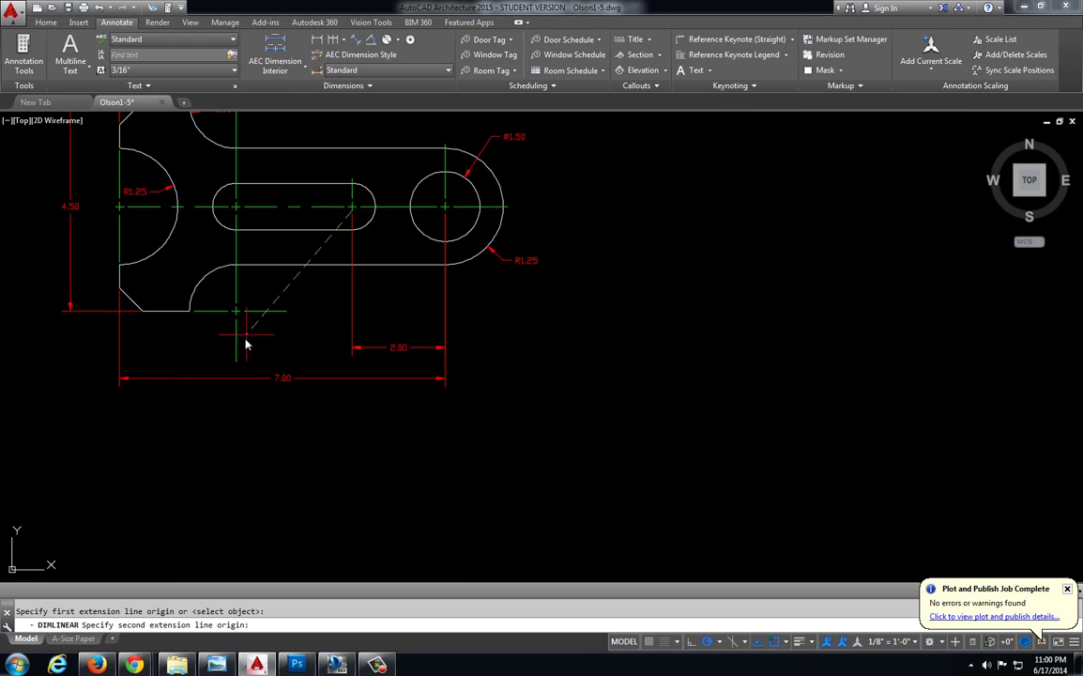
scroll(225, 306, "up", 5)
left_click(208, 233)
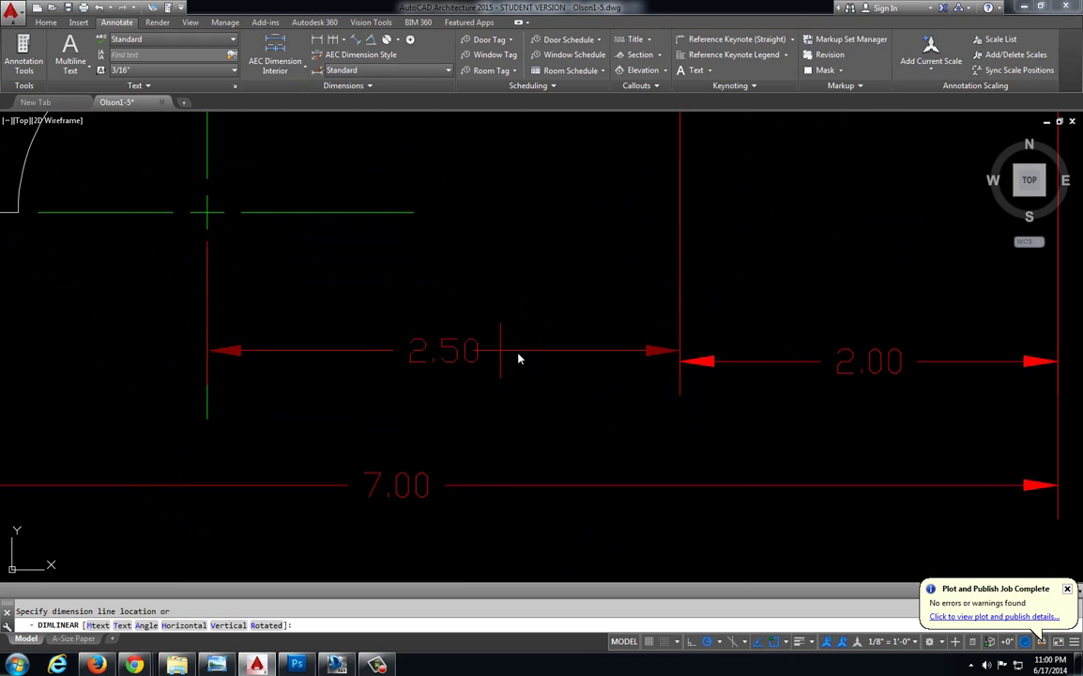
left_click(680, 364)
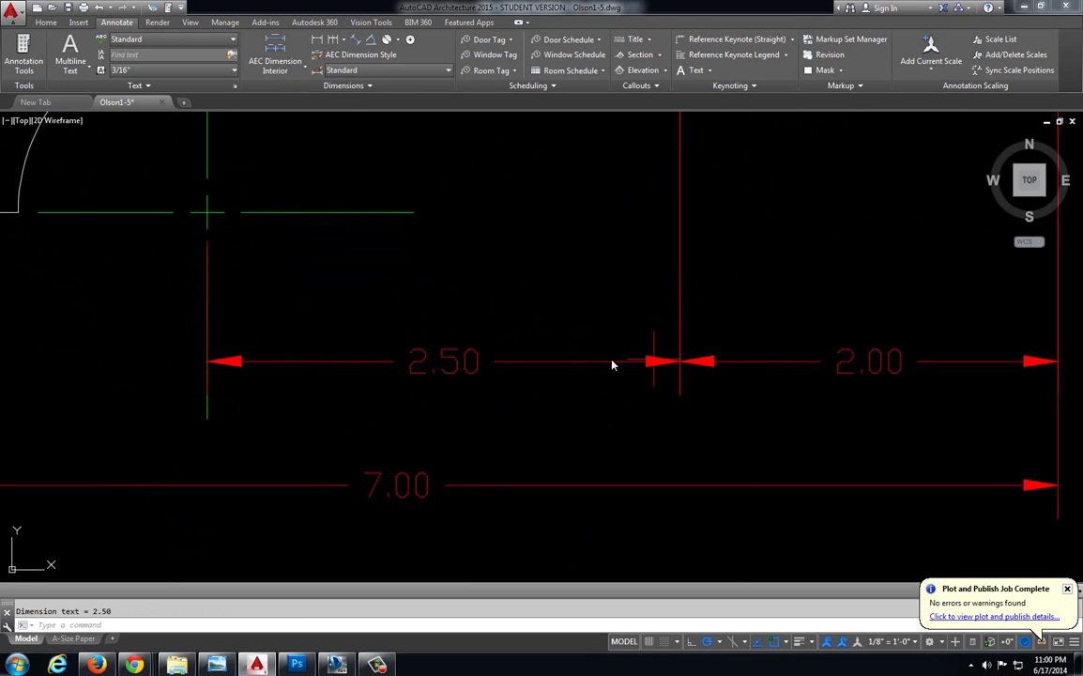
key("Escape")
Step: Erase the stray vertical extension line and zoom out
left_click(188, 238)
left_click(268, 422)
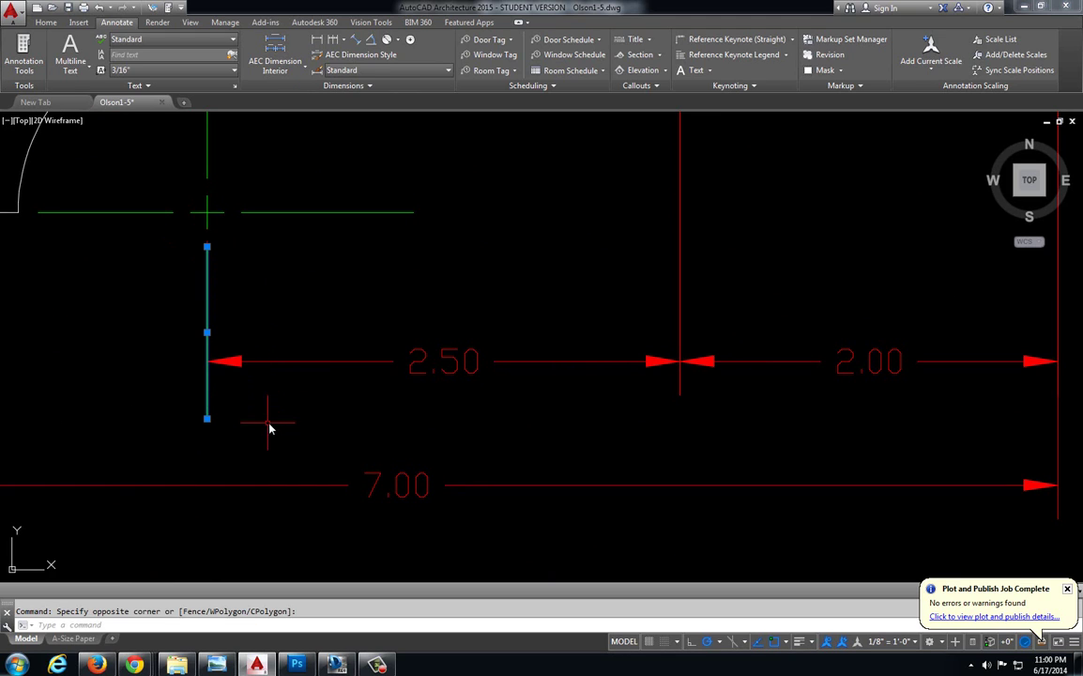
key("Delete")
scroll(385, 322, "down", 4)
scroll(341, 363, "down", 2)
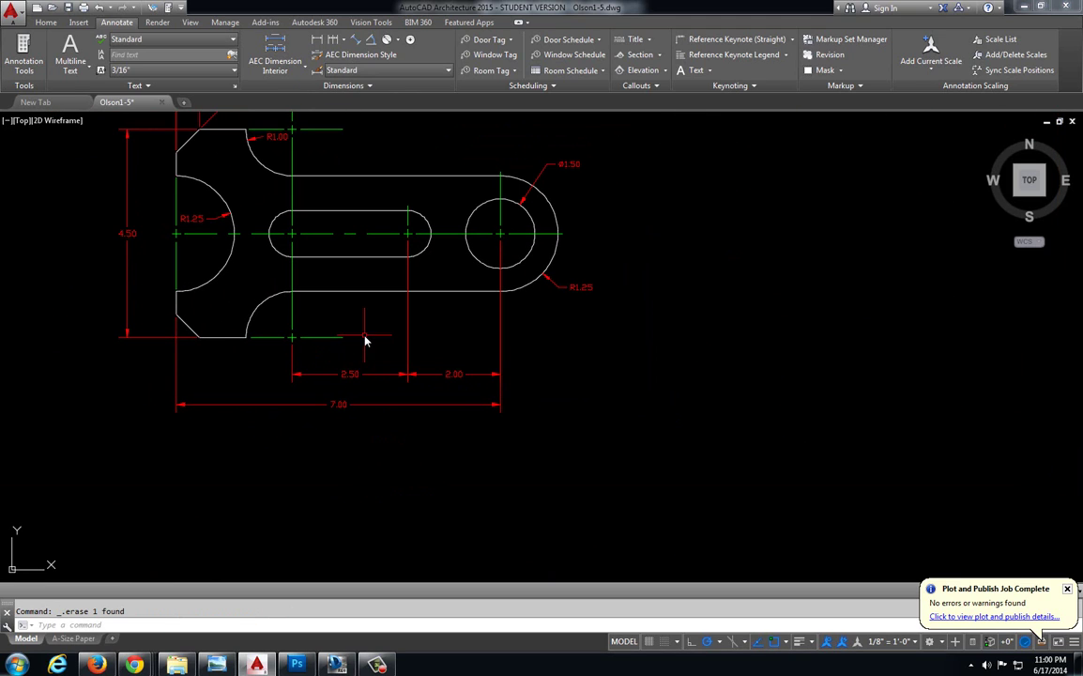
Step: Switch to Design Review and zoom in on the plotted slot's 1.00 dimension and the Ø1.50 hole
key("alt+Tab")
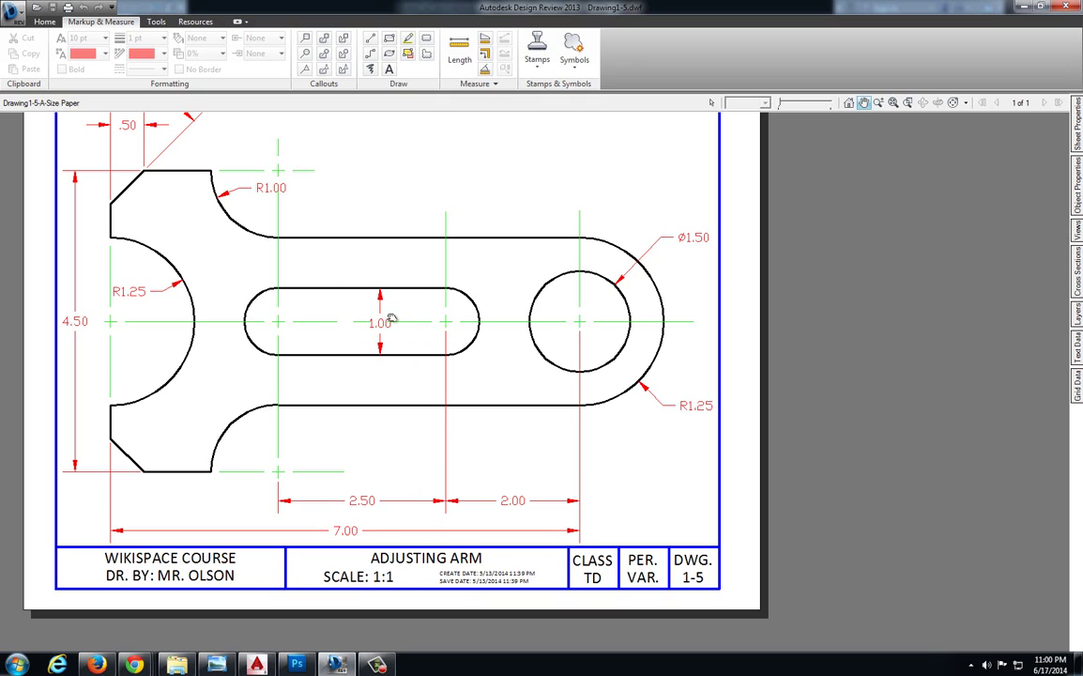
scroll(397, 326, "up", 4)
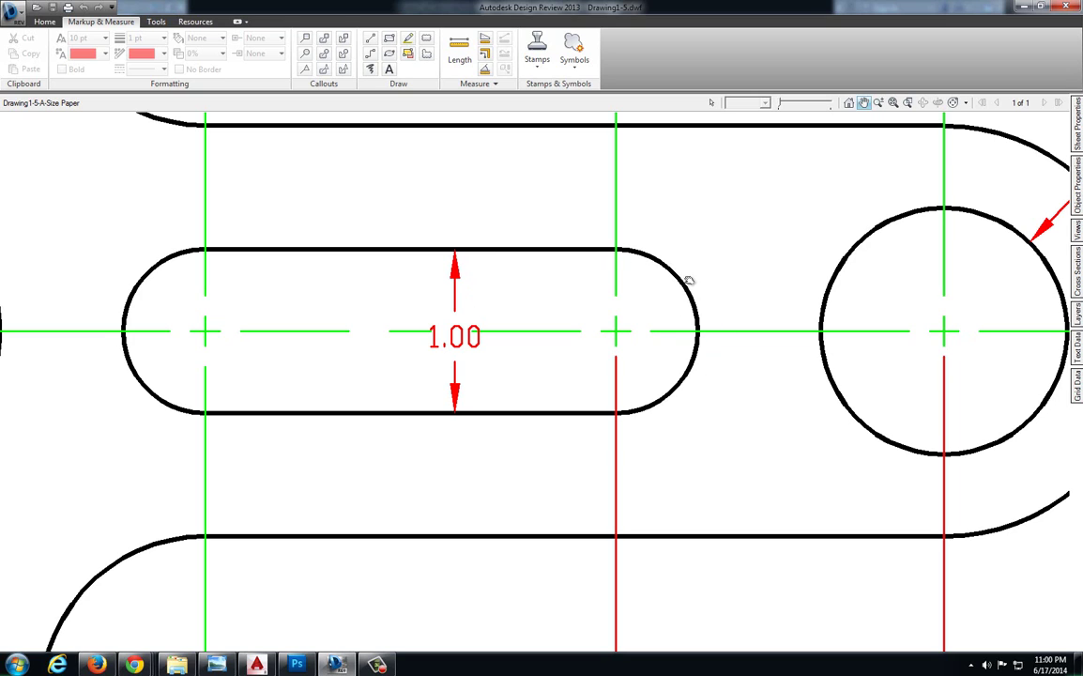
scroll(638, 327, "down", 5)
scroll(523, 363, "up", 3)
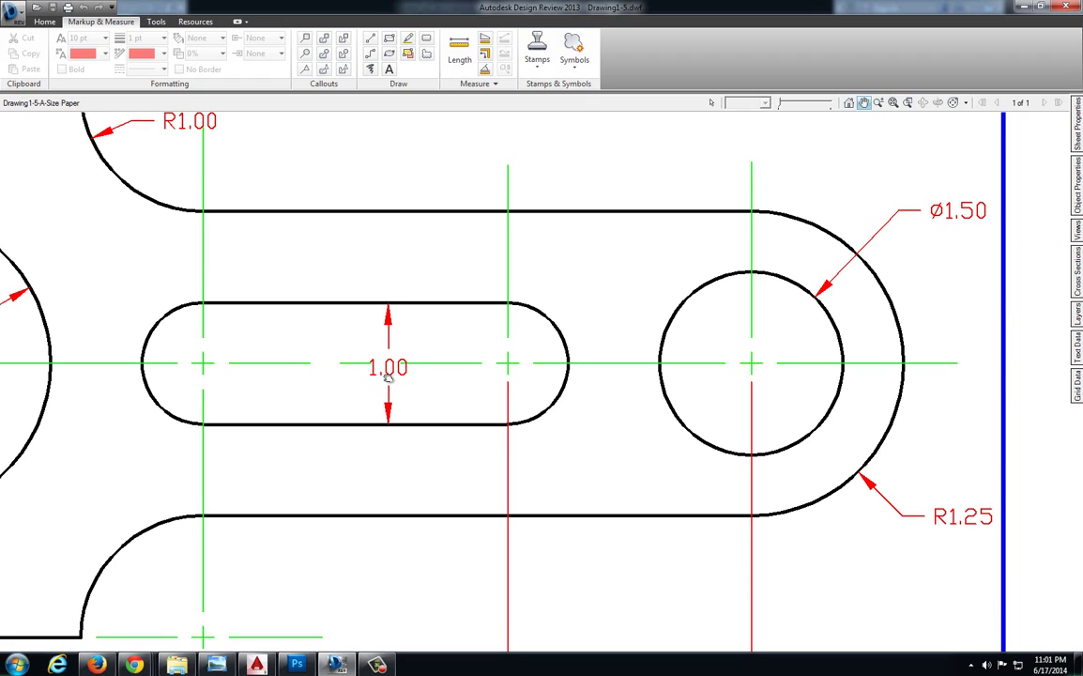
Step: Begin a linear dimension across the slot's top and bottom midpoints, then cancel it
left_click(257, 663)
scroll(447, 374, "up", 5)
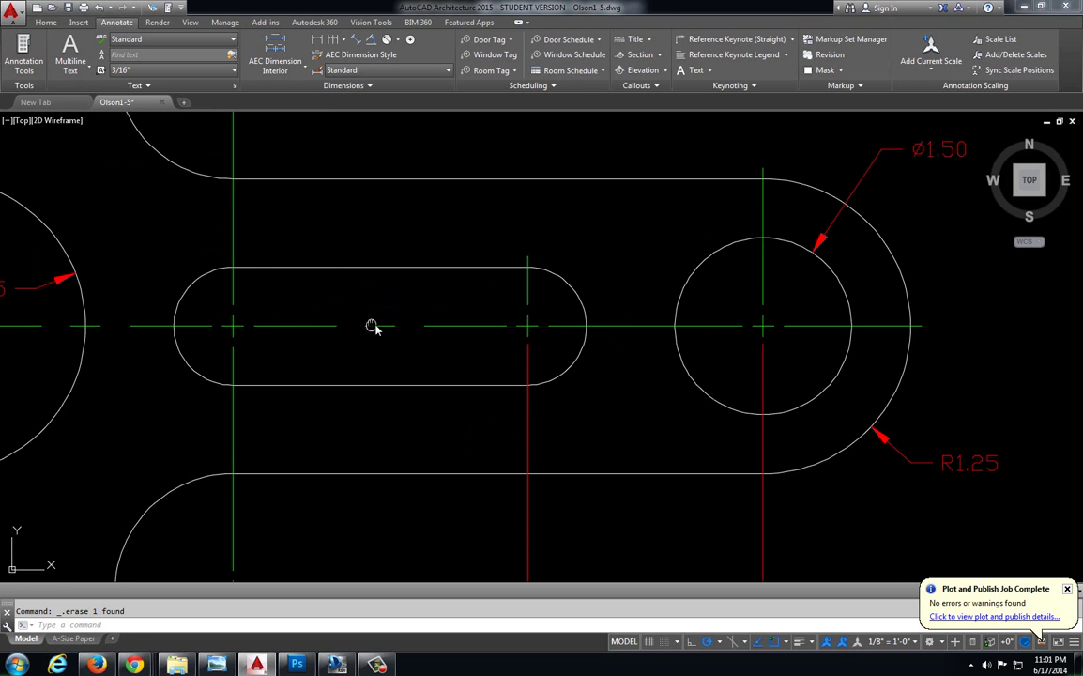
scroll(375, 329, "up", 2)
scroll(544, 299, "down", 2)
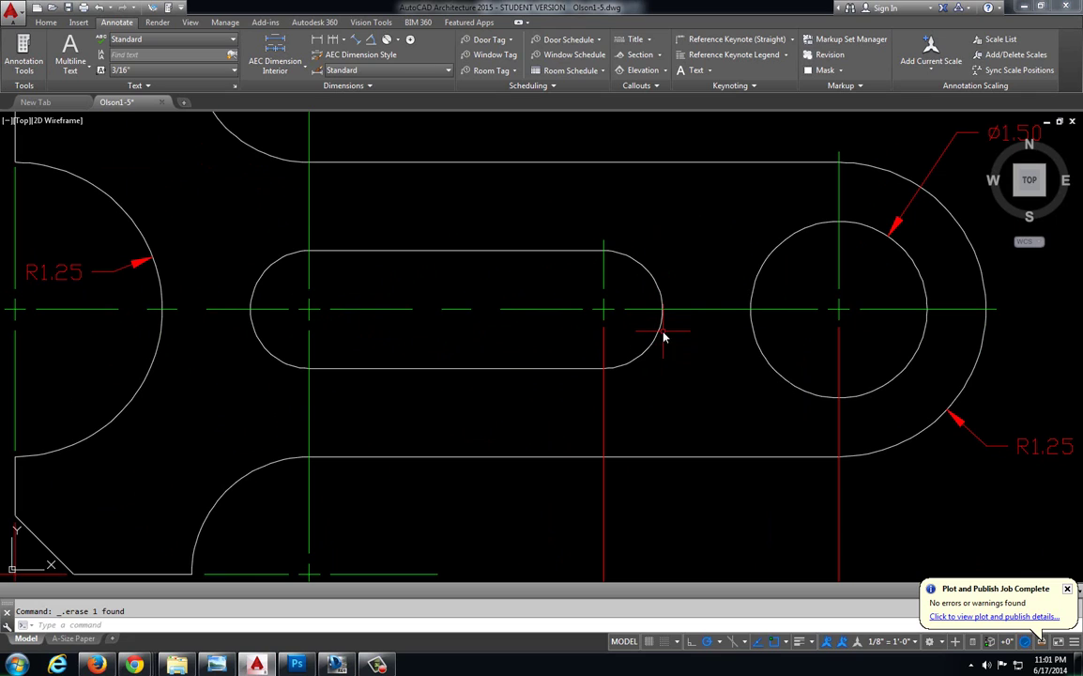
left_click(317, 39)
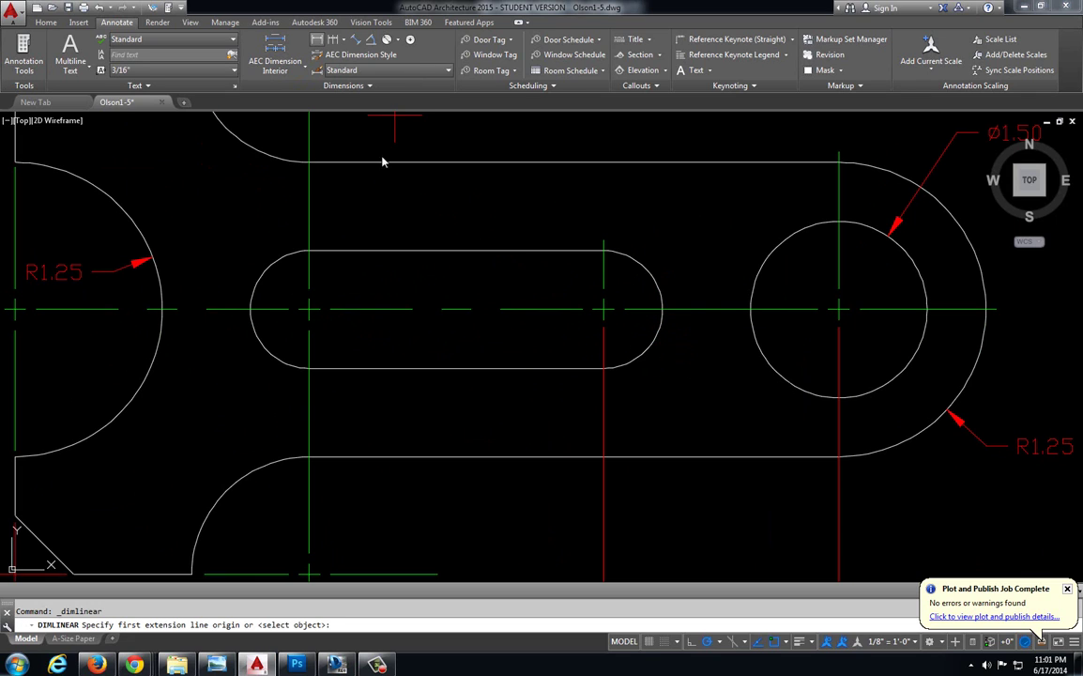
left_click(457, 252)
left_click(457, 367)
scroll(631, 334, "down", 2)
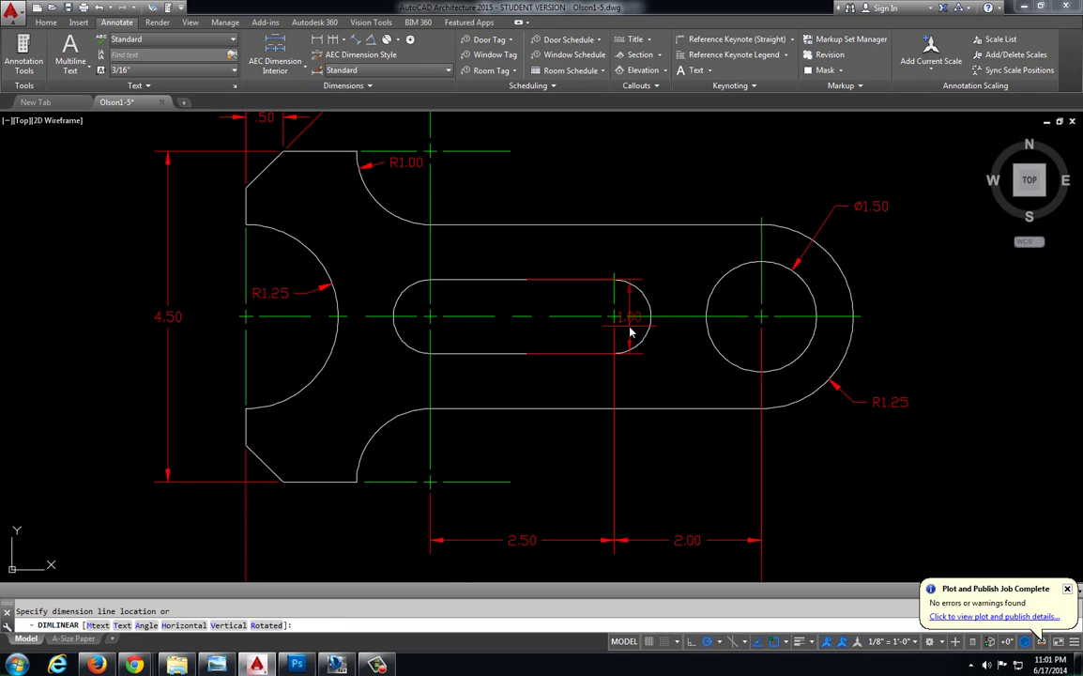
scroll(632, 334, "down", 2)
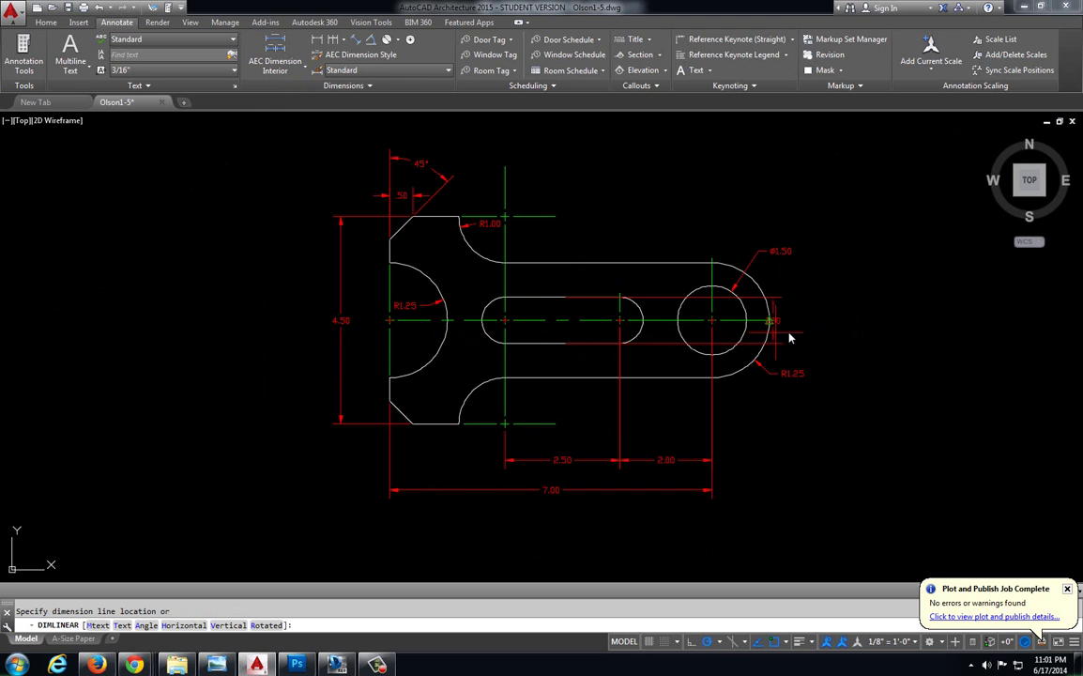
key("Escape")
Step: Add an R.50 radius dimension to the slot's right-end arc and set its centre mark to None
middle_click_drag(684, 306, 553, 307)
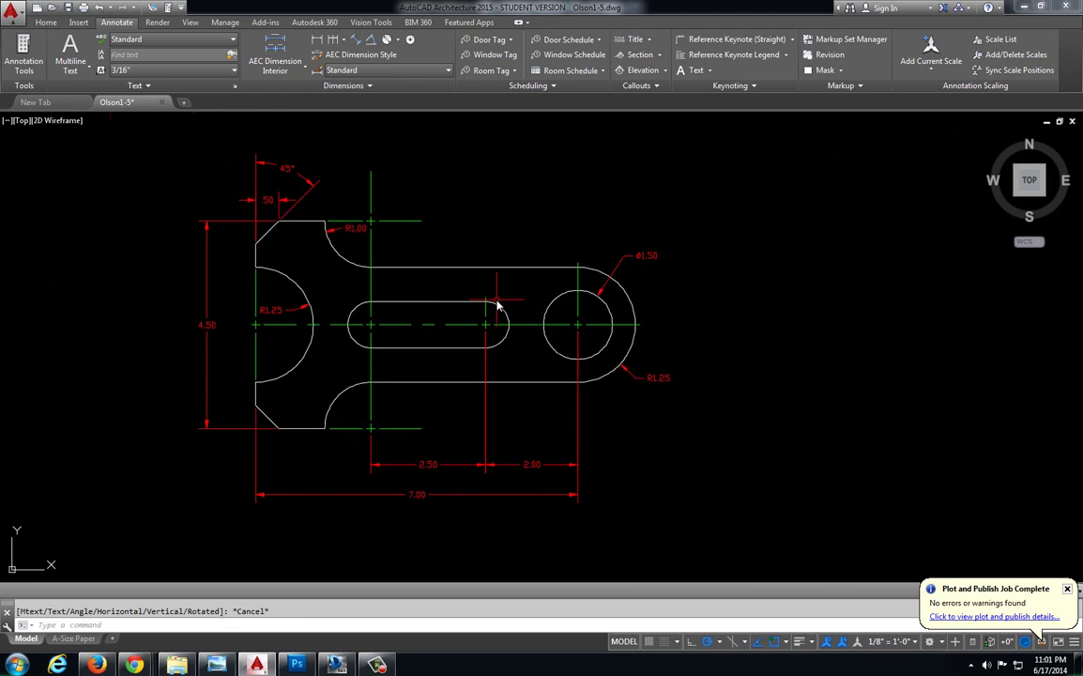
scroll(469, 253, "up", 2)
left_click(387, 40)
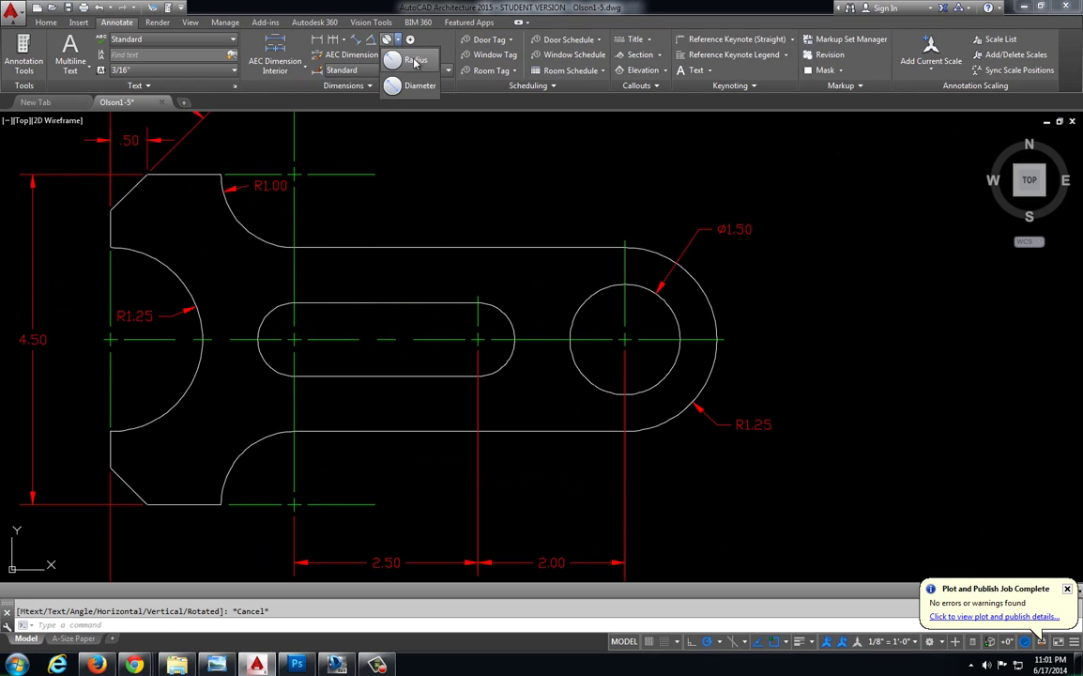
left_click(382, 63)
left_click(500, 313)
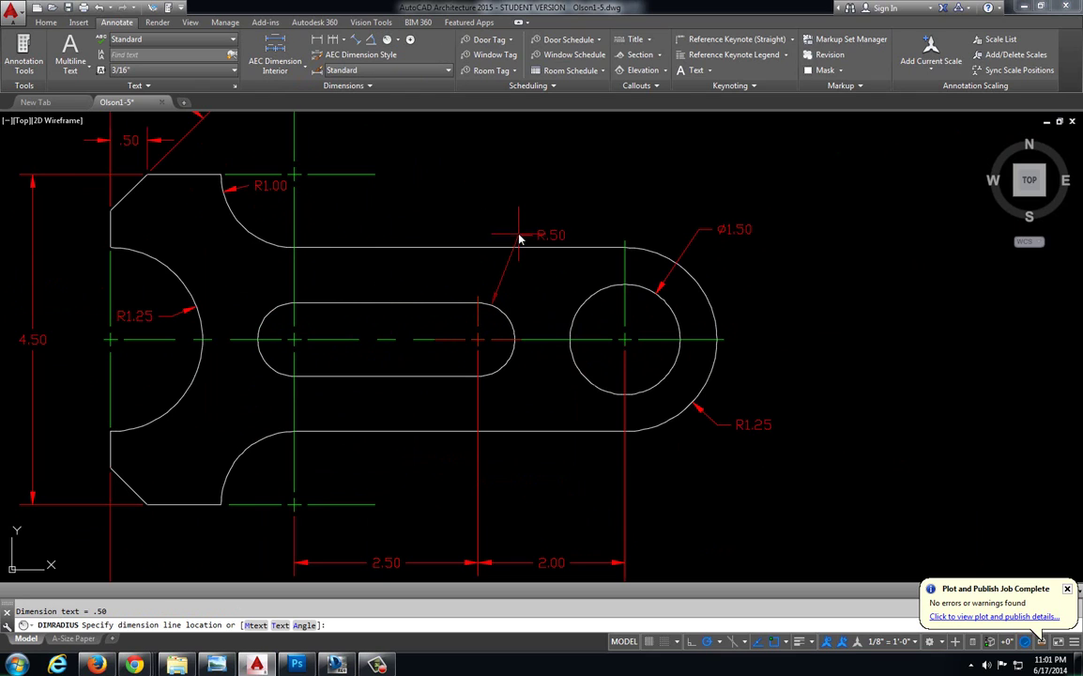
left_click(525, 230)
double_click(527, 223)
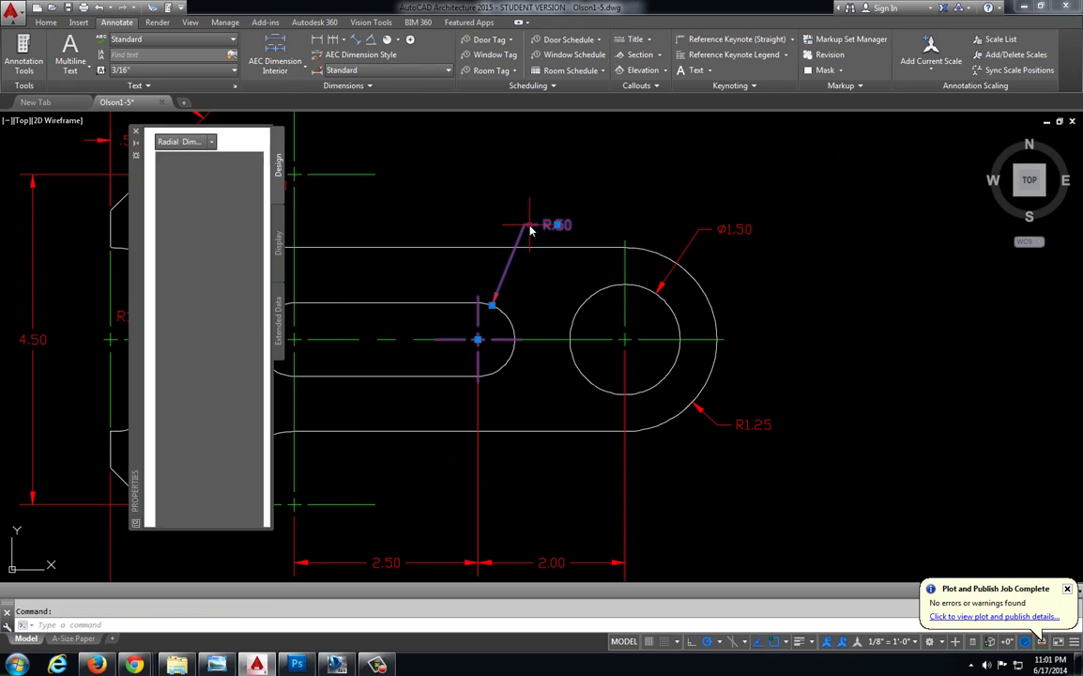
left_click(234, 364)
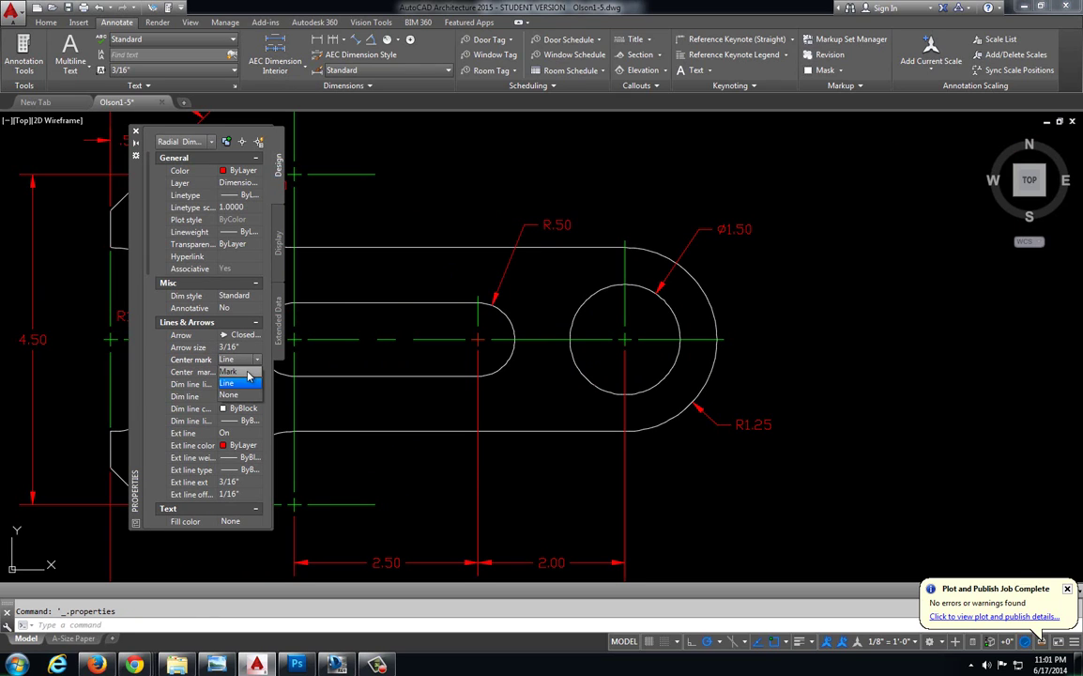
left_click(256, 392)
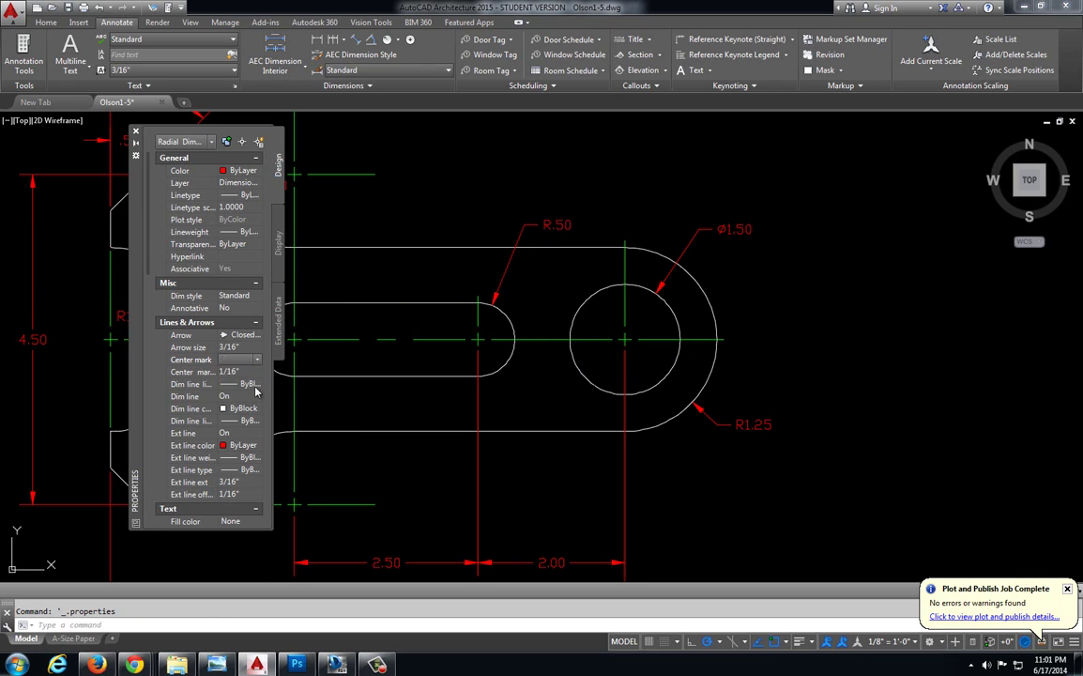
left_click(136, 134)
key("Escape")
scroll(471, 285, "down", 5)
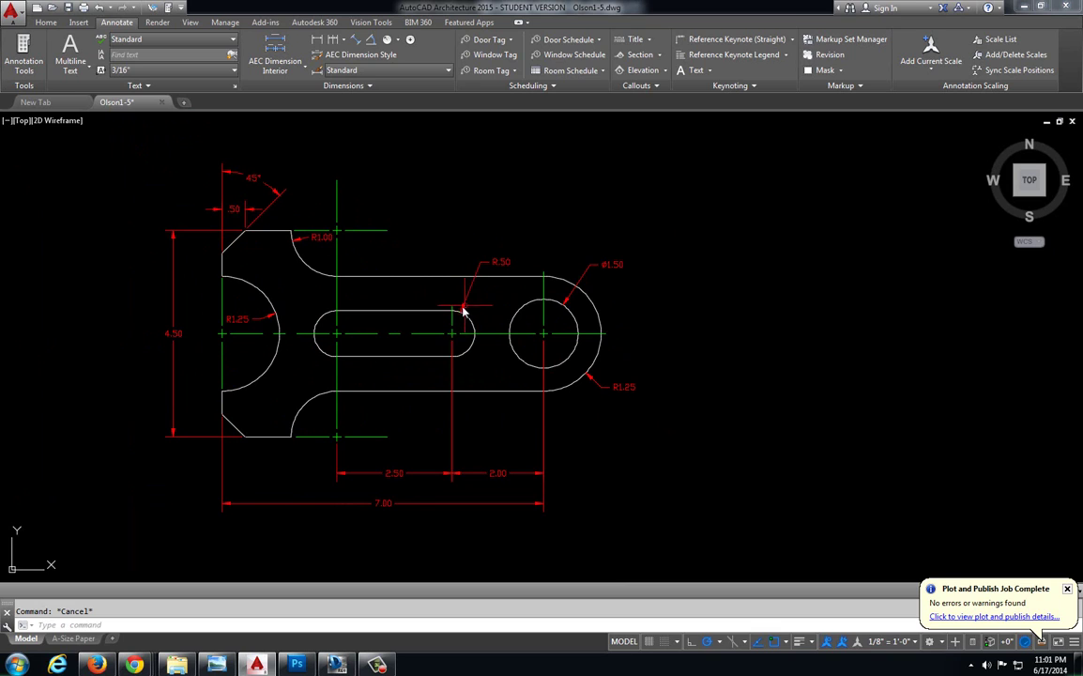
Step: Zoom over the dimensioned arm, then bring up the plotted sheet in Design Review zoomed out
scroll(489, 287, "up", 2)
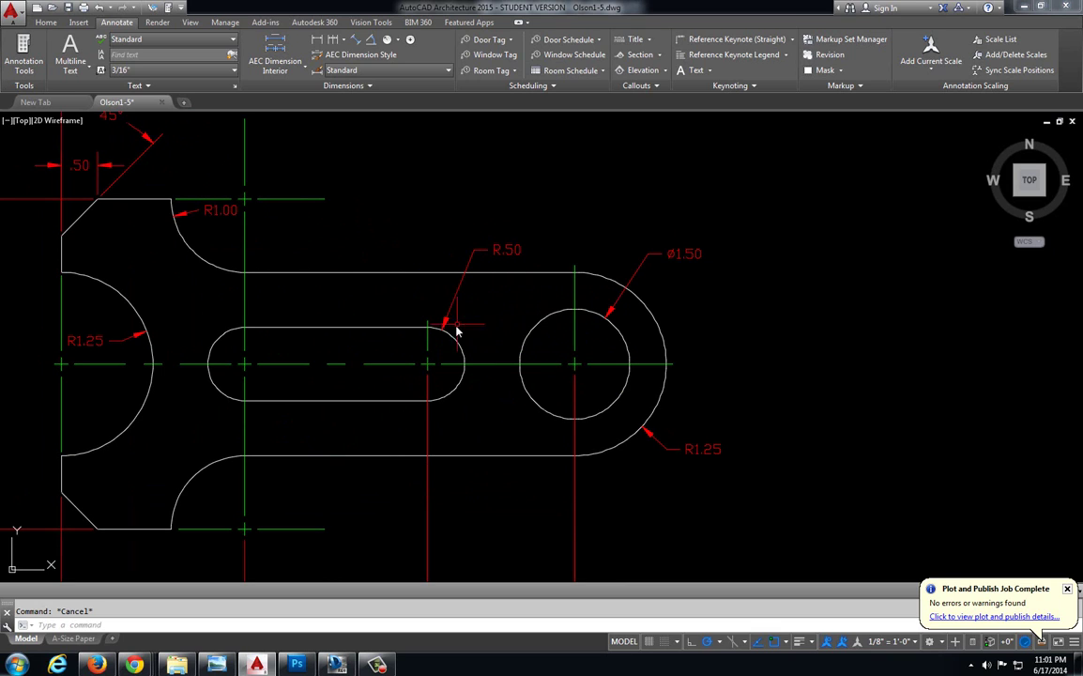
scroll(456, 321, "down", 2)
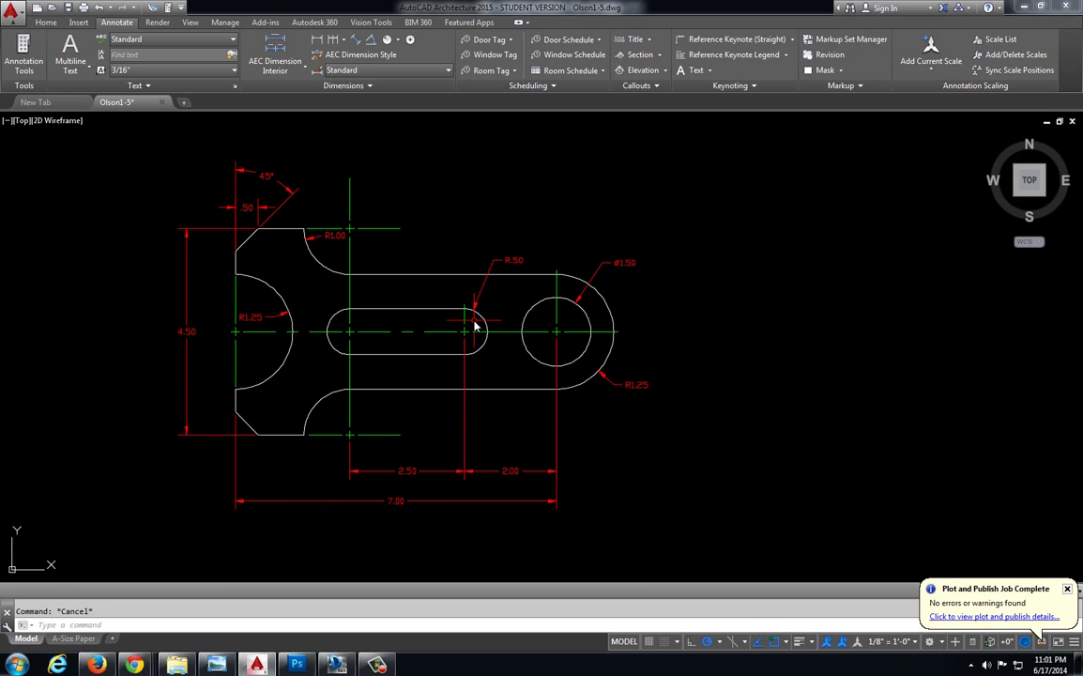
left_click(336, 664)
scroll(362, 508, "down", 3)
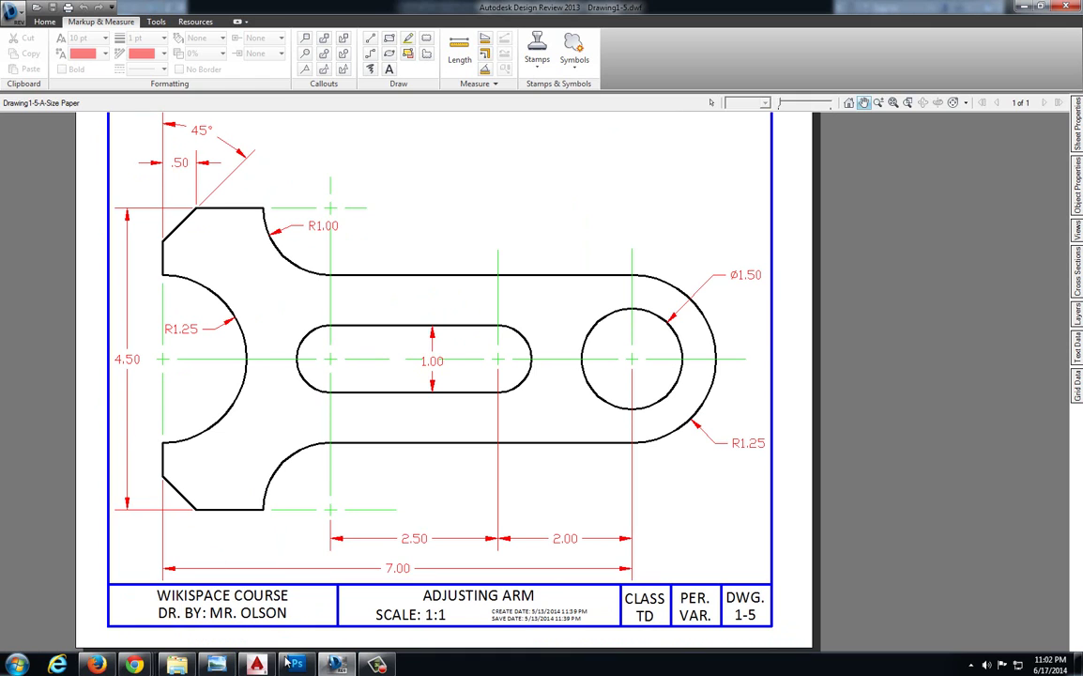
Step: Return from Design Review to the AutoCAD Olson1-5 drawing
left_click(256, 665)
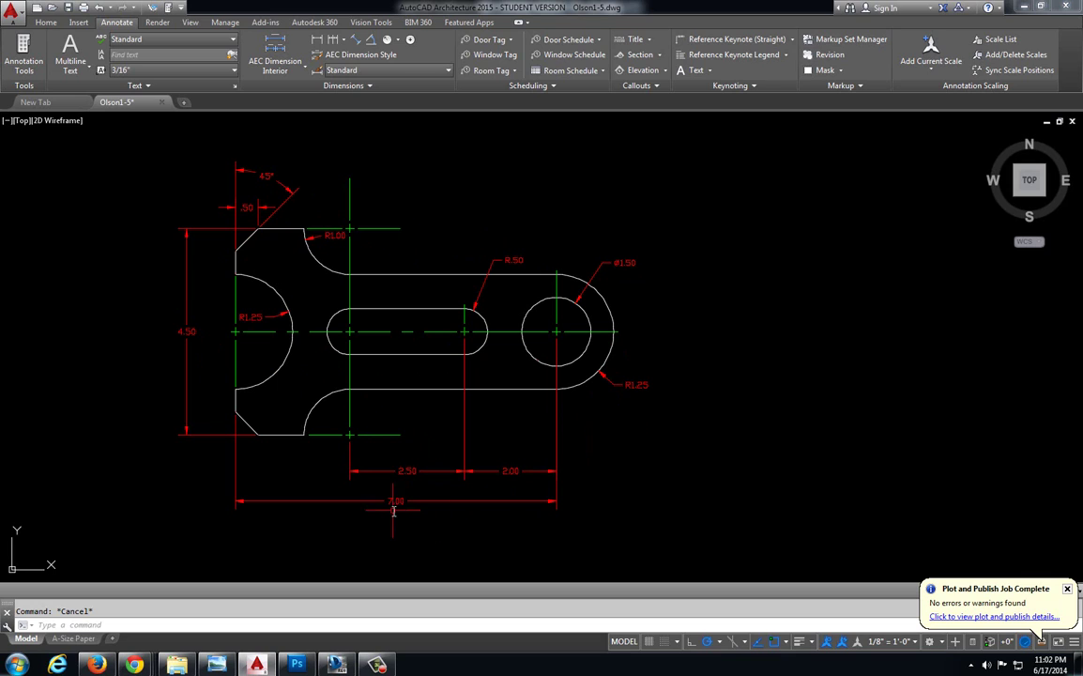
left_click(75, 638)
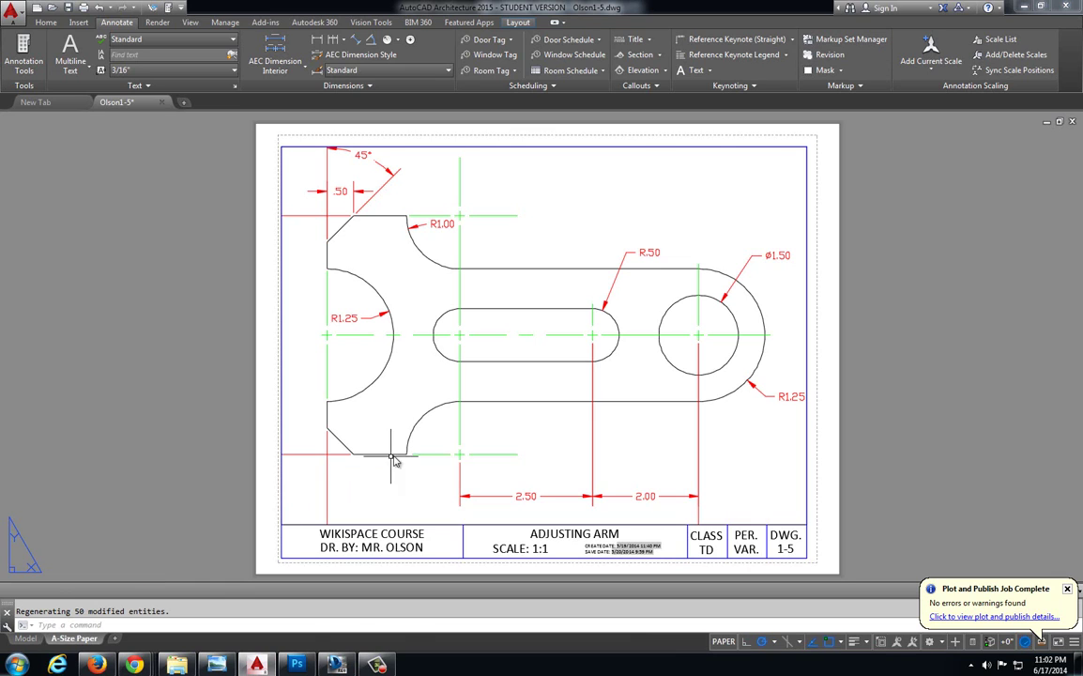
double_click(534, 438)
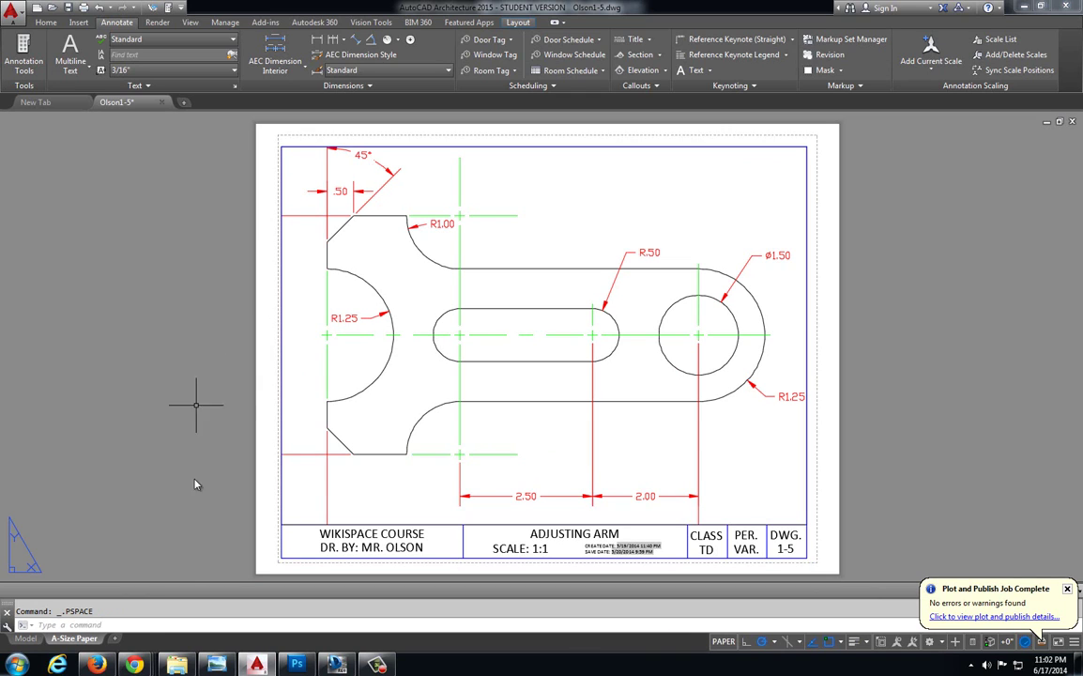
Step: In model space, grip-stretch the 4.50 dimension line closer to the part outline
left_click(26, 638)
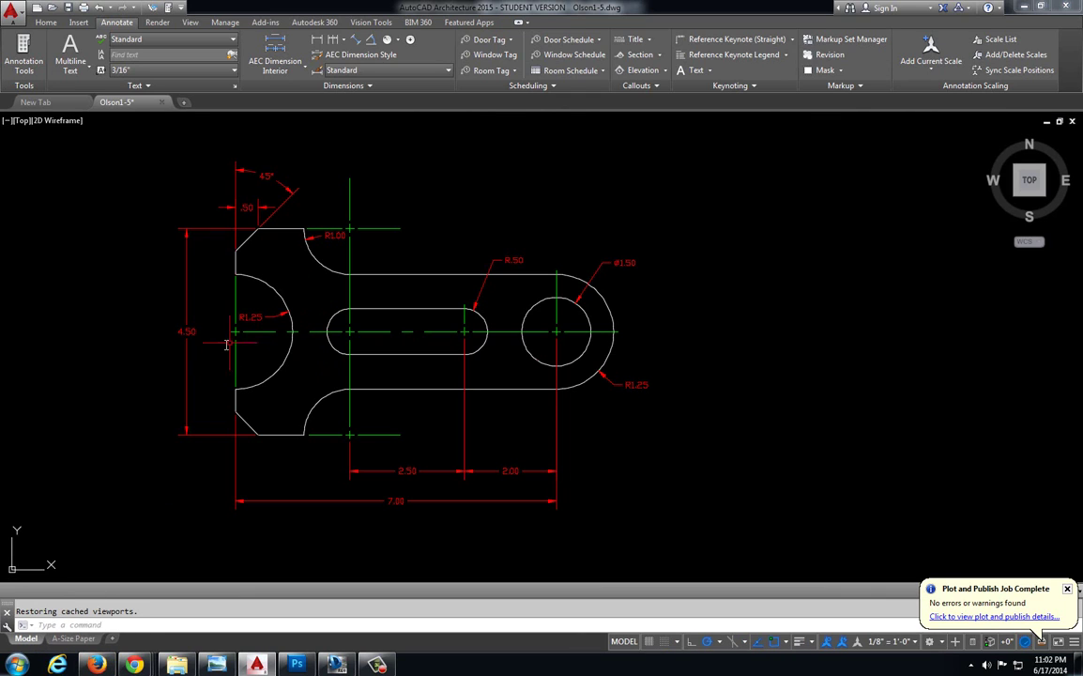
left_click(193, 358)
scroll(184, 334, "up", 5)
scroll(225, 309, "down", 5)
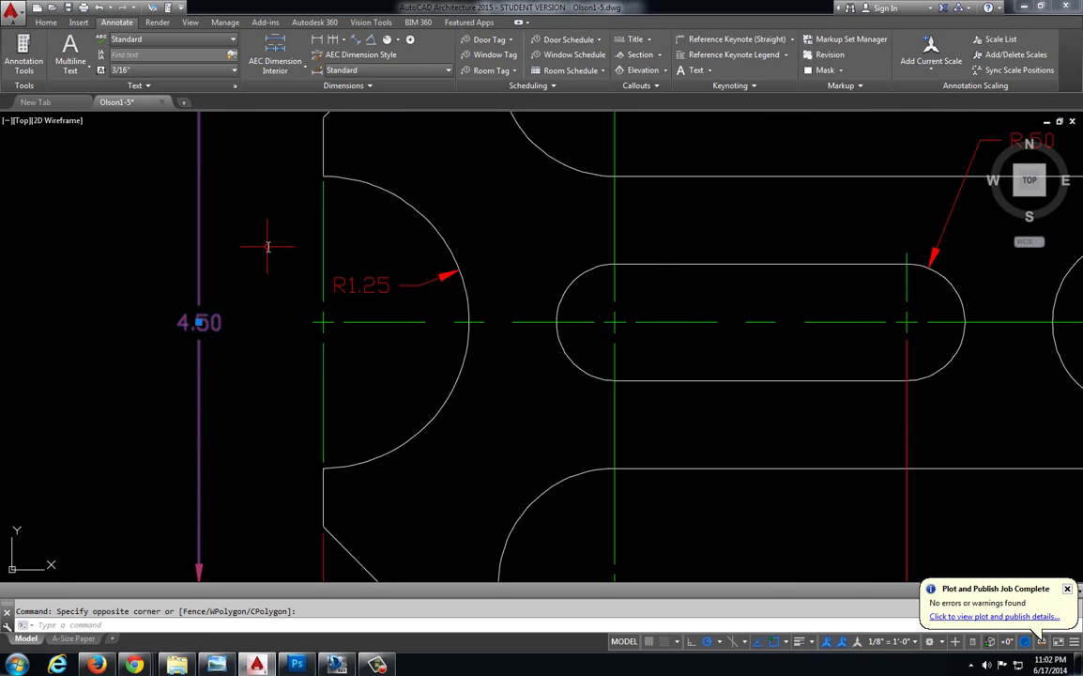
left_click(211, 197)
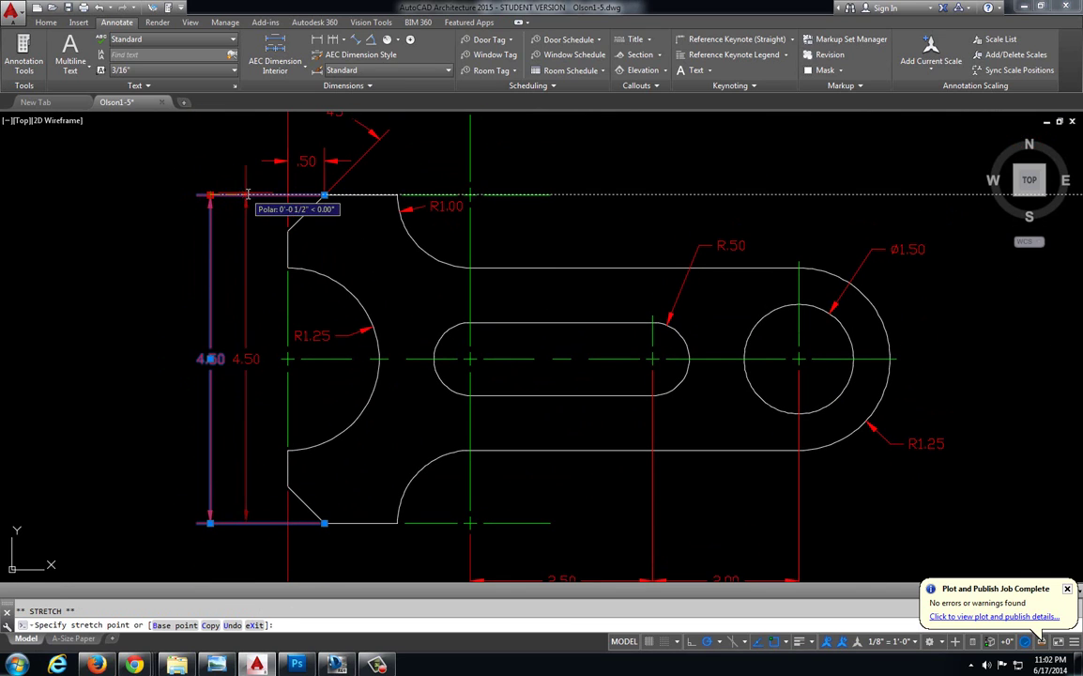
left_click(258, 197)
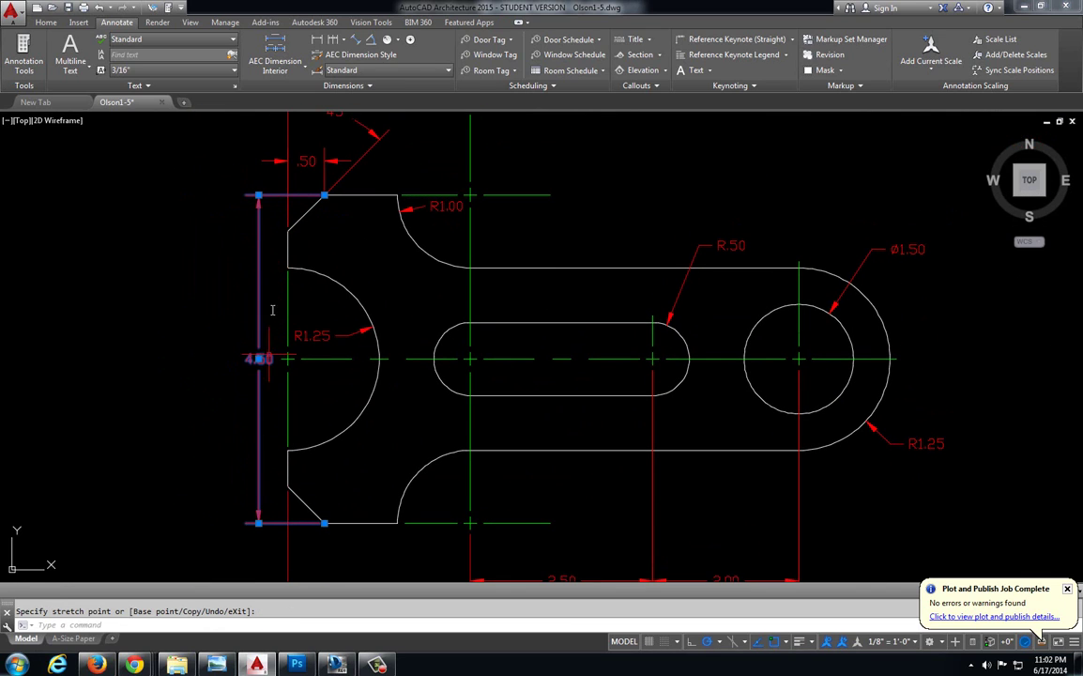
key("Escape")
left_click(255, 187)
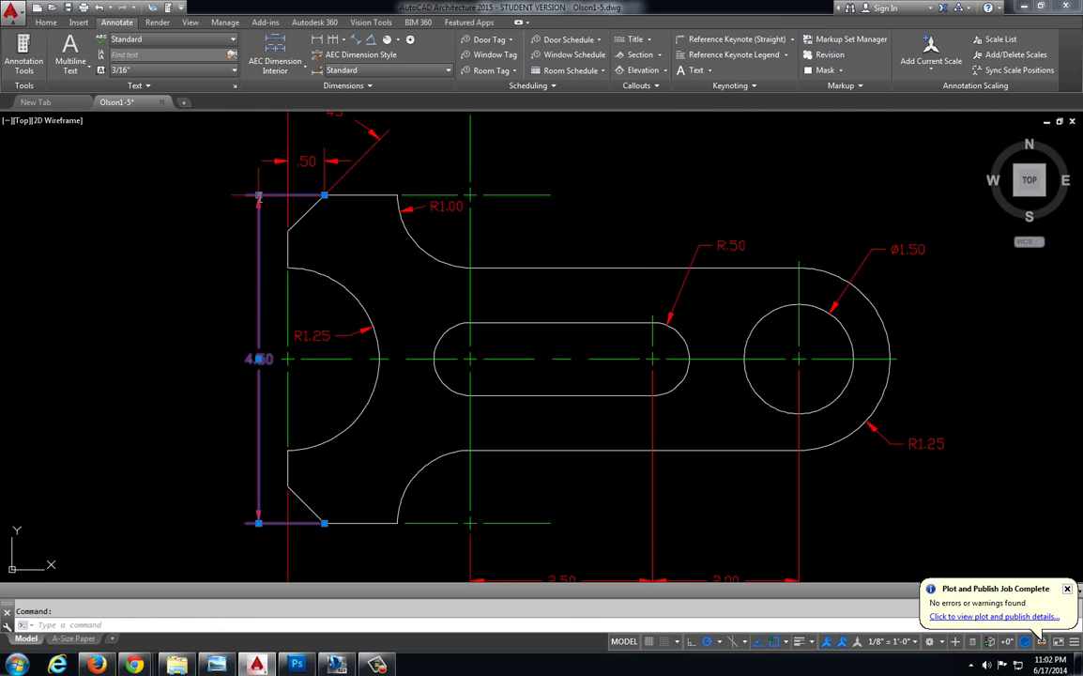
left_click(258, 195)
left_click(244, 195)
key("Escape")
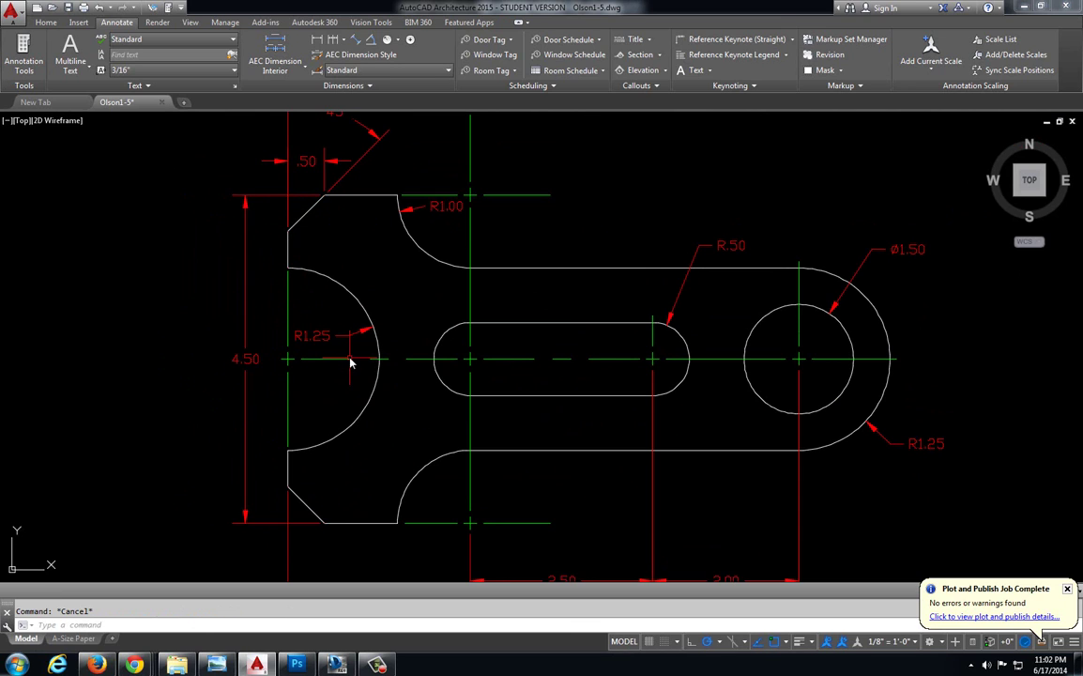
scroll(328, 310, "down", 3)
scroll(471, 511, "up", 4)
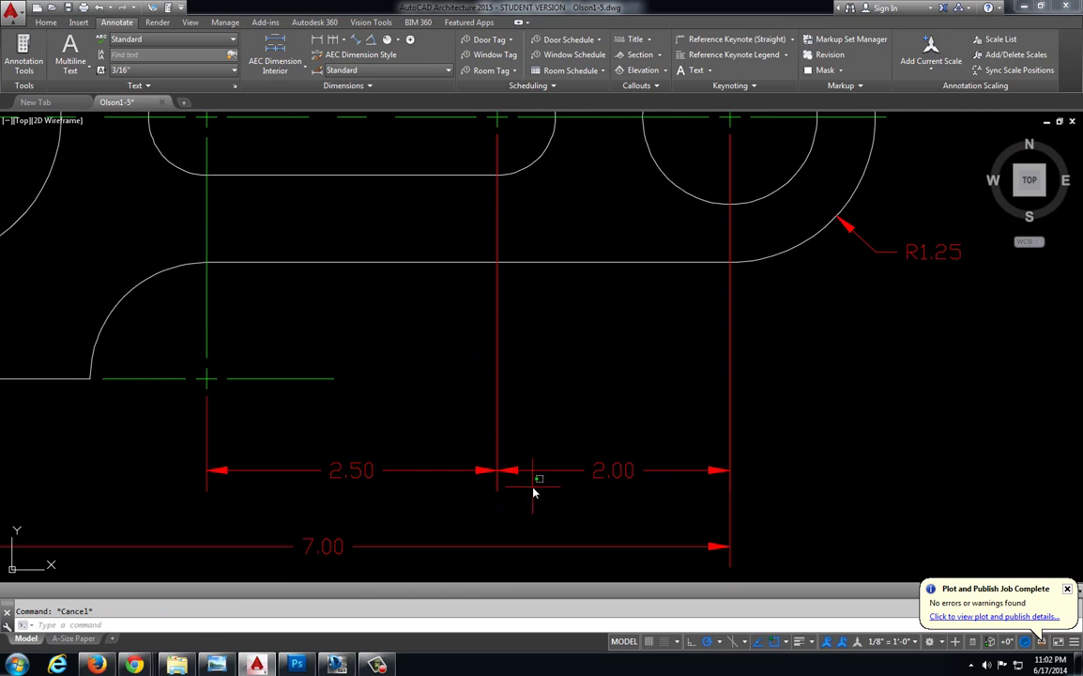
Step: Move the 7.00 overall dimension up closer to the arm, leaving the 2.50 and 2.00 as they are
left_click(502, 480)
left_click(498, 470)
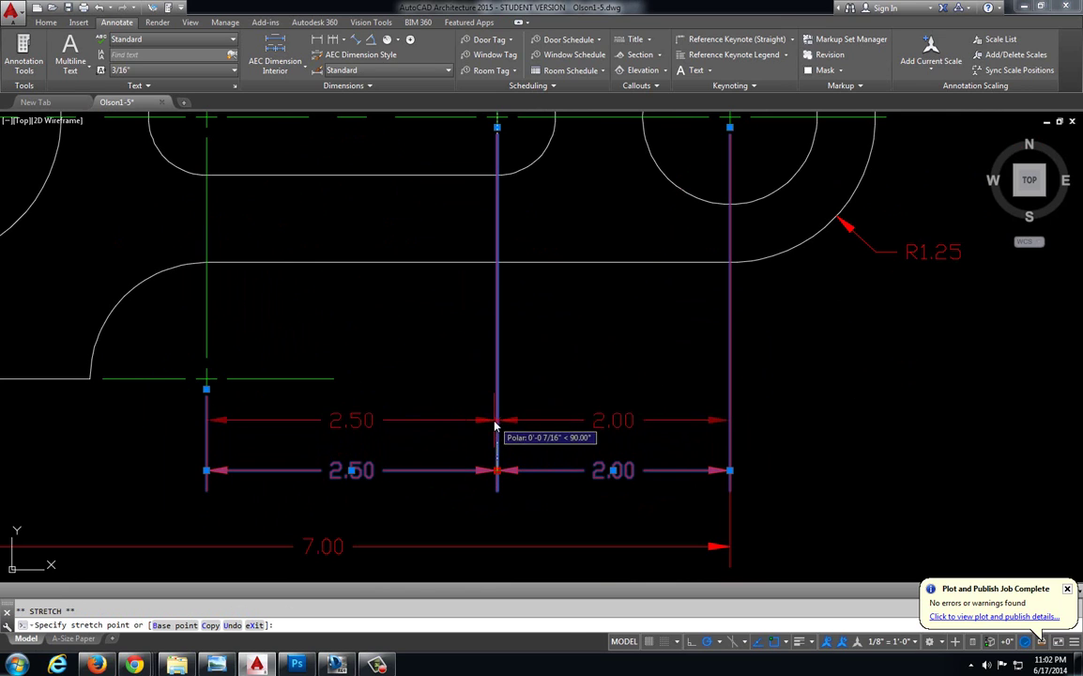
key("Escape")
scroll(451, 452, "down", 2)
left_click(397, 501)
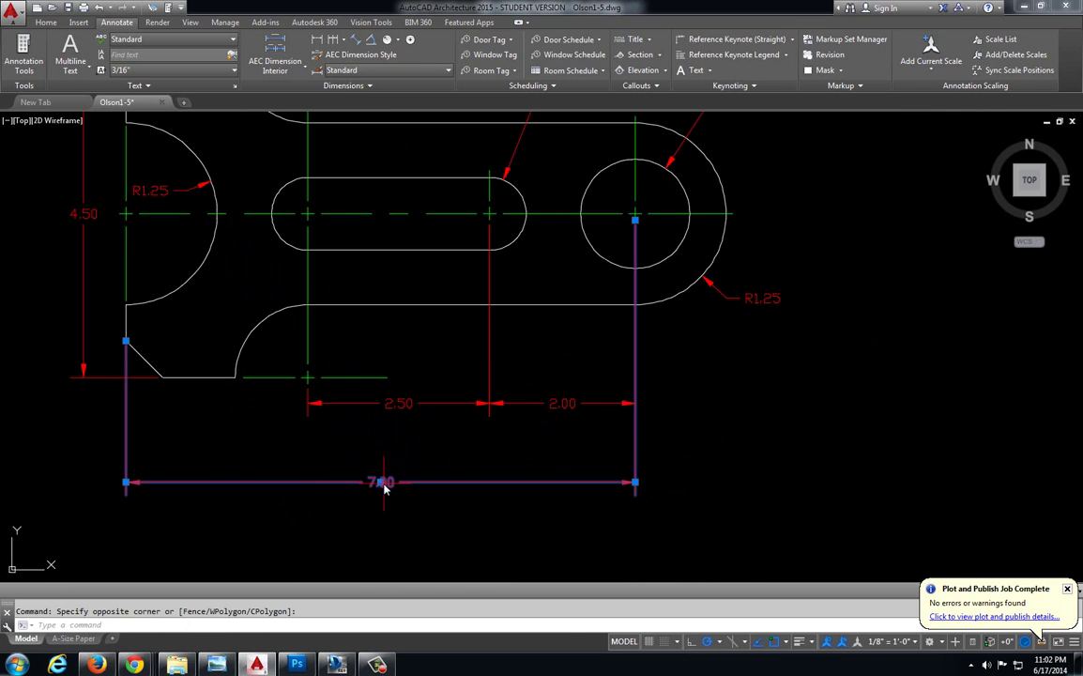
left_click(381, 482)
left_click(394, 439)
key("Escape")
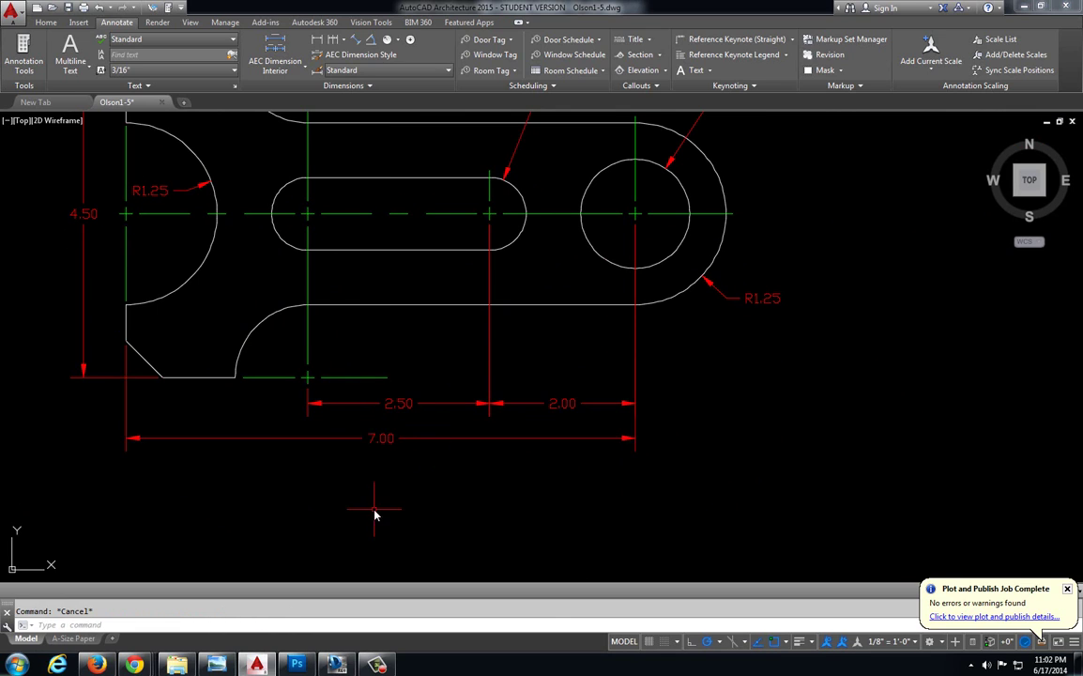
scroll(394, 479, "down", 2)
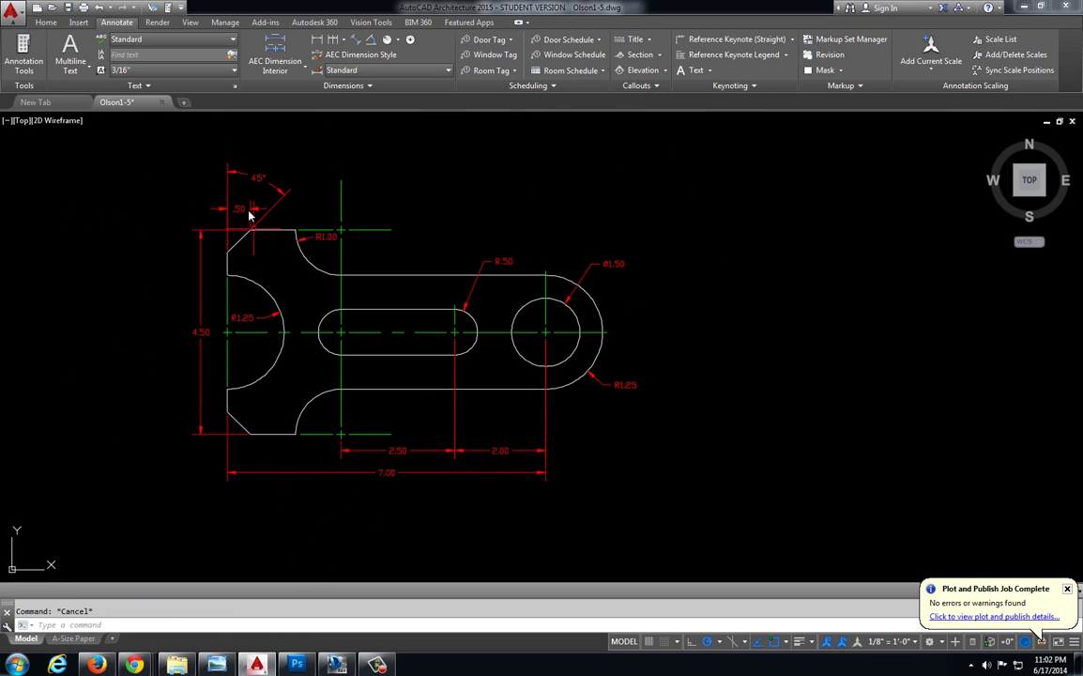
scroll(249, 206, "up", 4)
Step: Leave the 45° dimension unchanged and view the drawing on the A-Size Paper layout
left_click(319, 213)
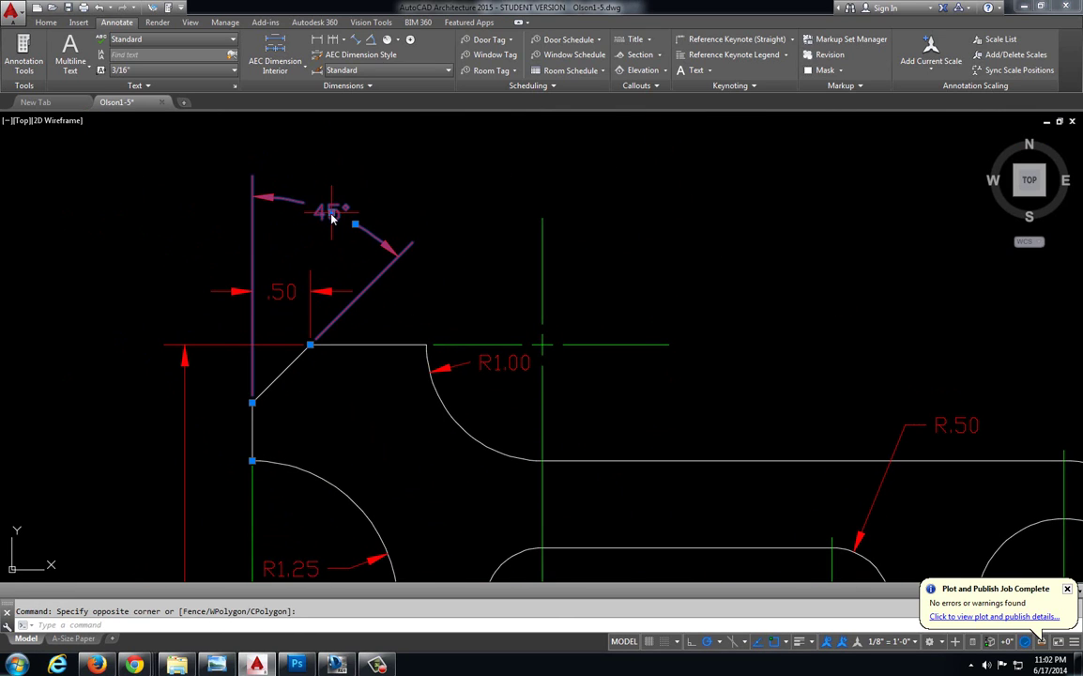
left_click(332, 215)
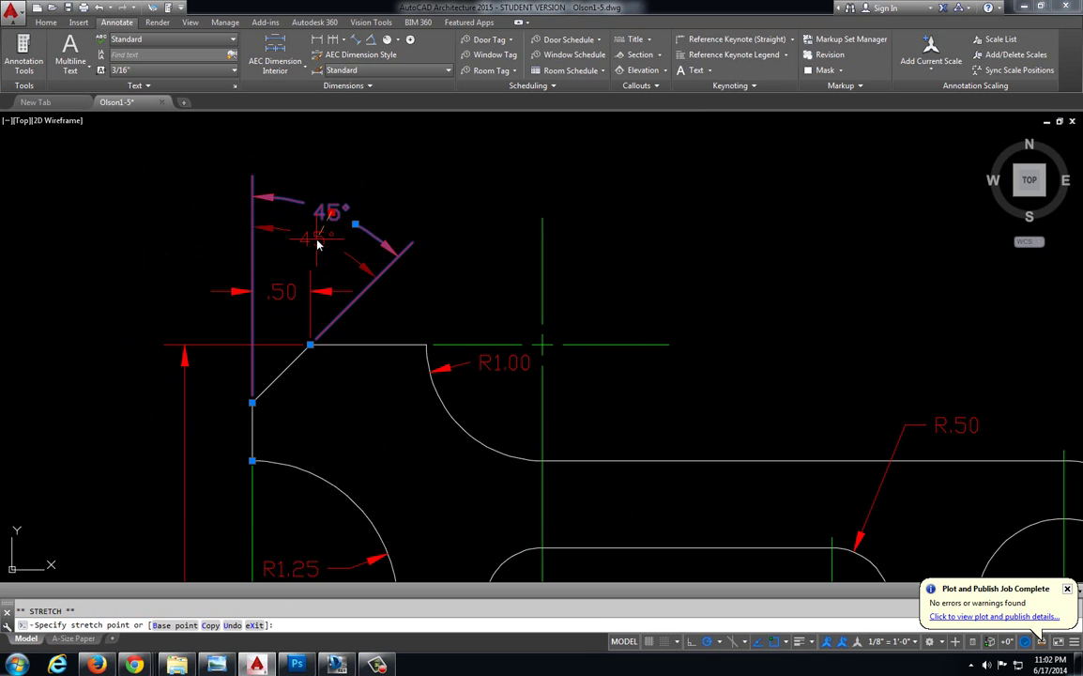
key("Escape")
scroll(413, 263, "down", 2)
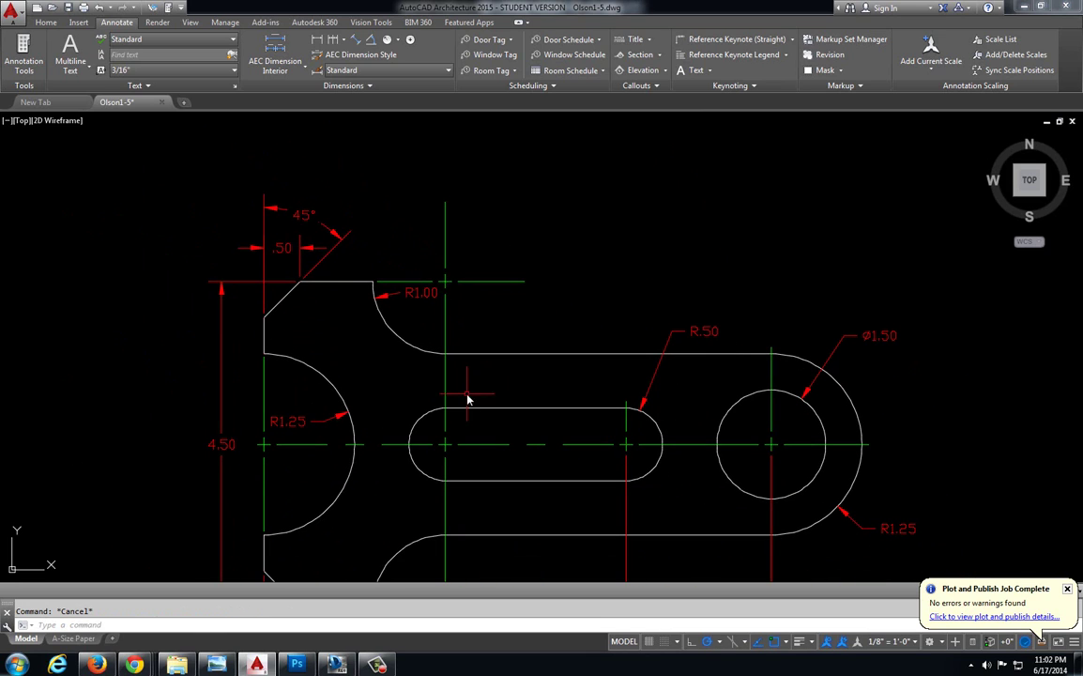
left_click(74, 638)
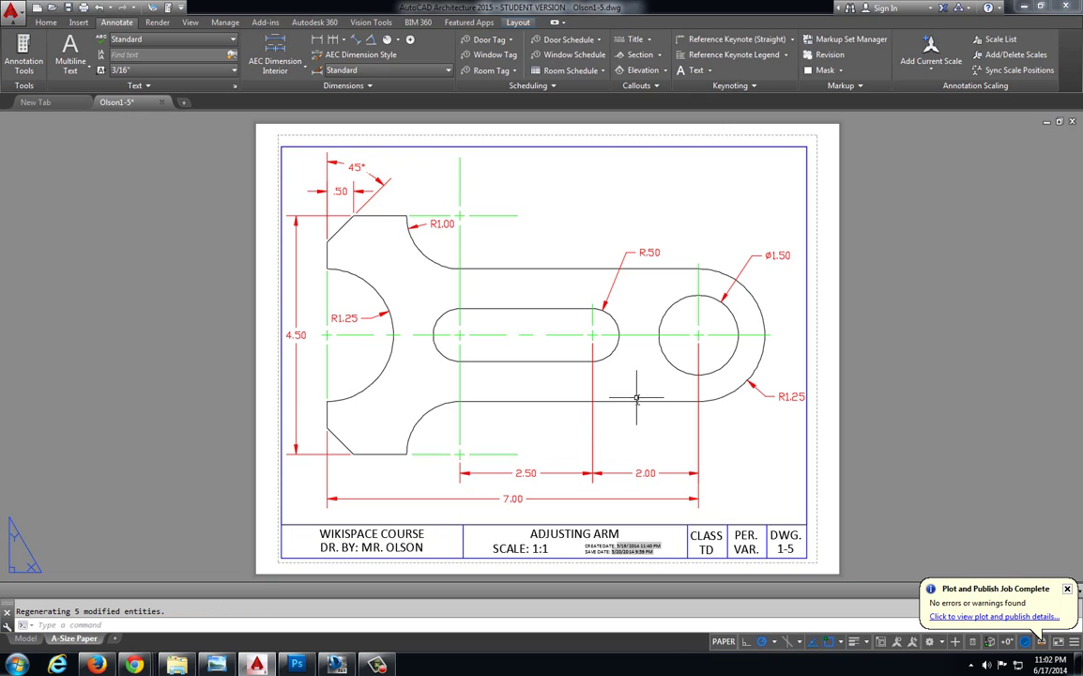
Step: Reposition the R1.25 radius label at the arm's right end in model space
double_click(629, 425)
mouse_move(629, 425)
middle_mouse_down()
mouse_move(635, 414)
mouse_move(630, 425)
middle_mouse_up()
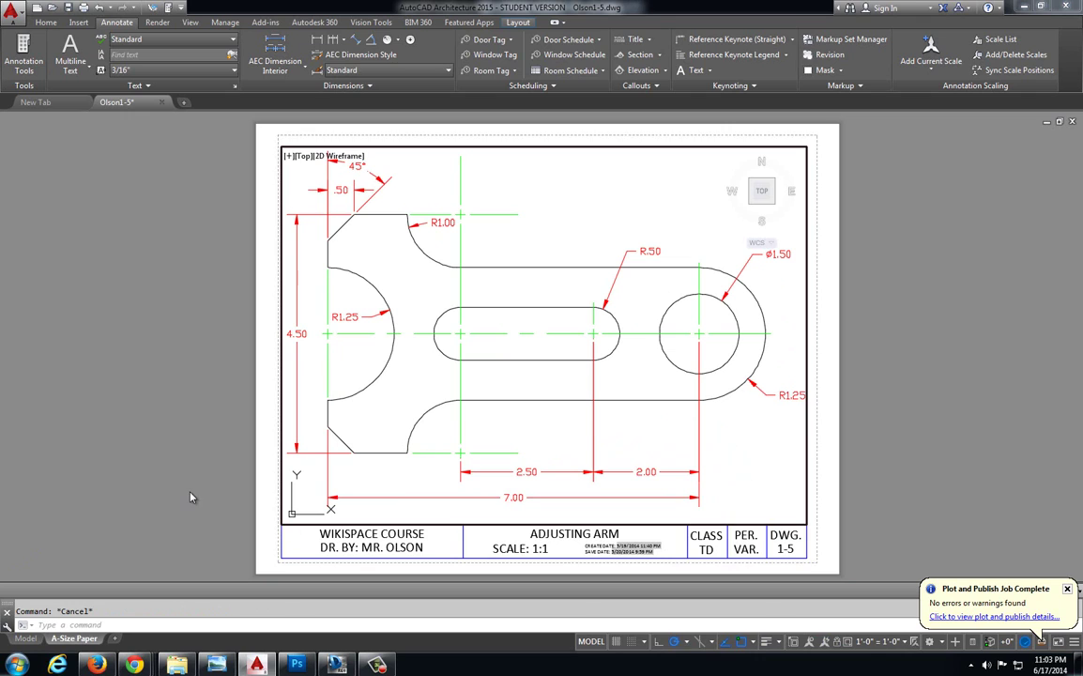
left_click(25, 638)
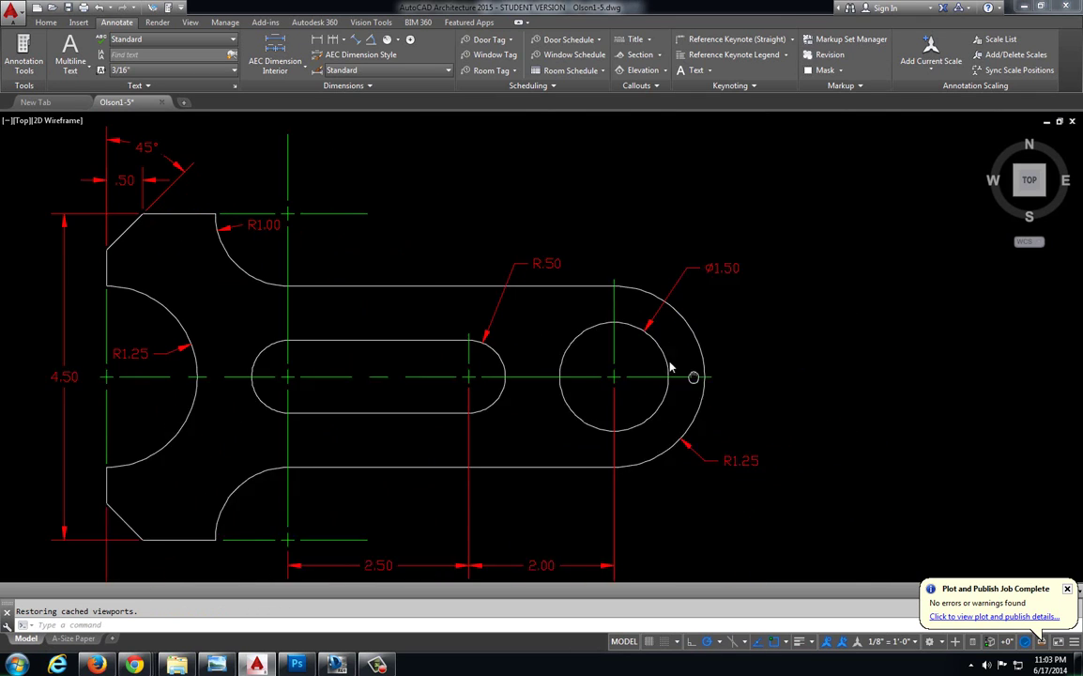
left_click(758, 428)
left_click(714, 475)
left_click(685, 450)
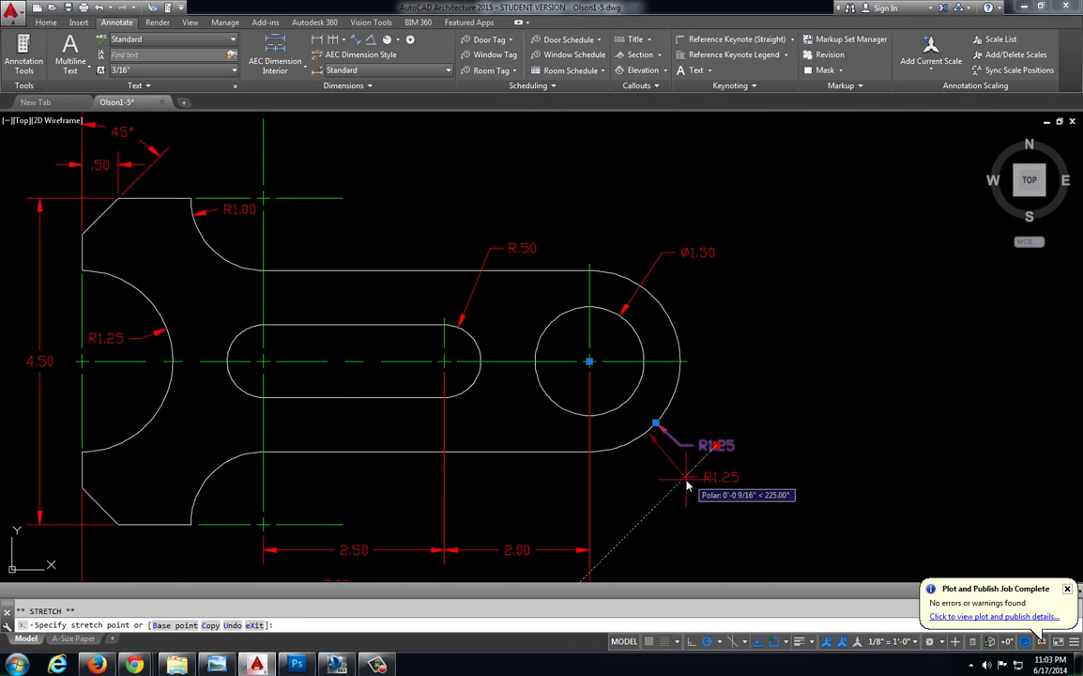
left_click(708, 486)
Step: Move the Ø1.50 diameter label left, then return to the A-Size Paper layout viewport
left_click(694, 249)
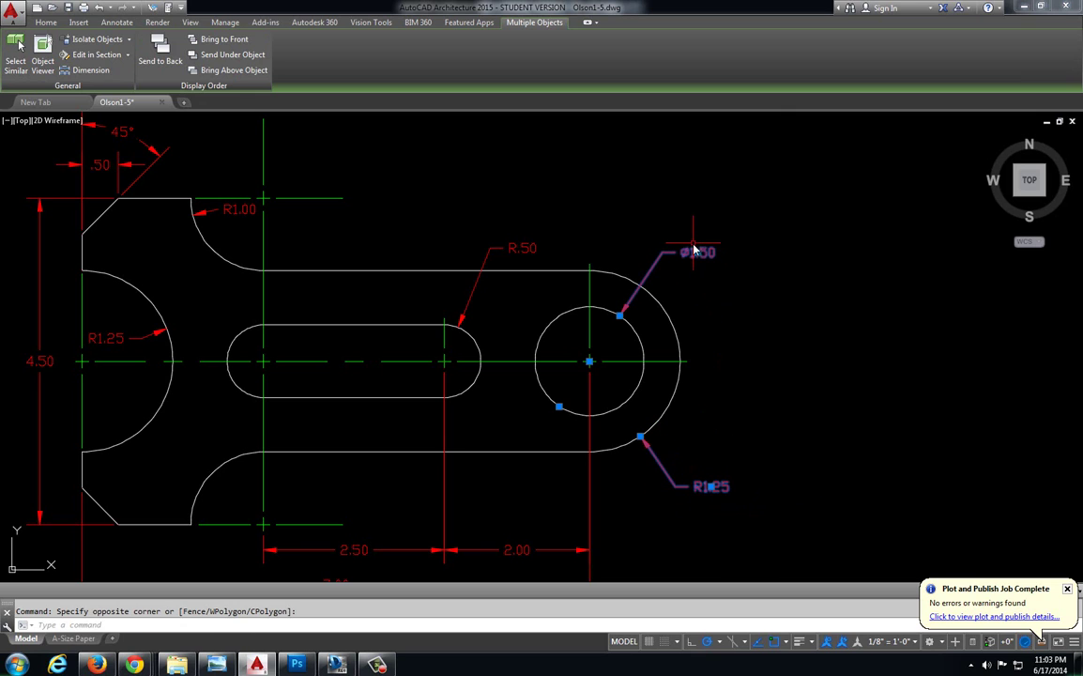
left_click(695, 251)
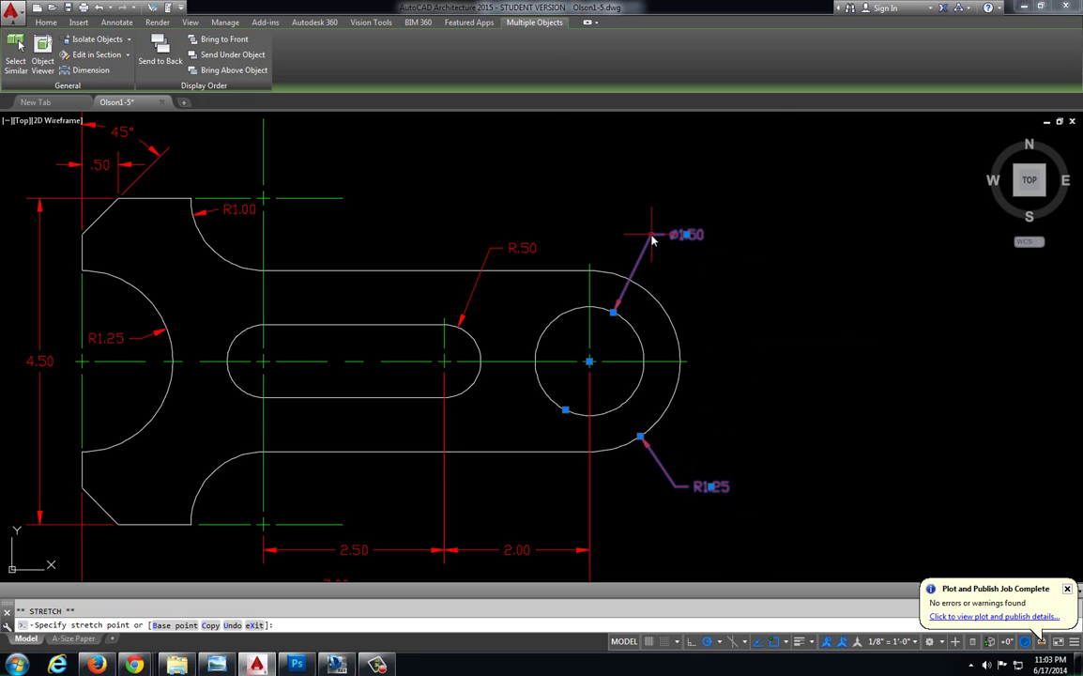
left_click(653, 240)
key("Escape")
left_click(73, 638)
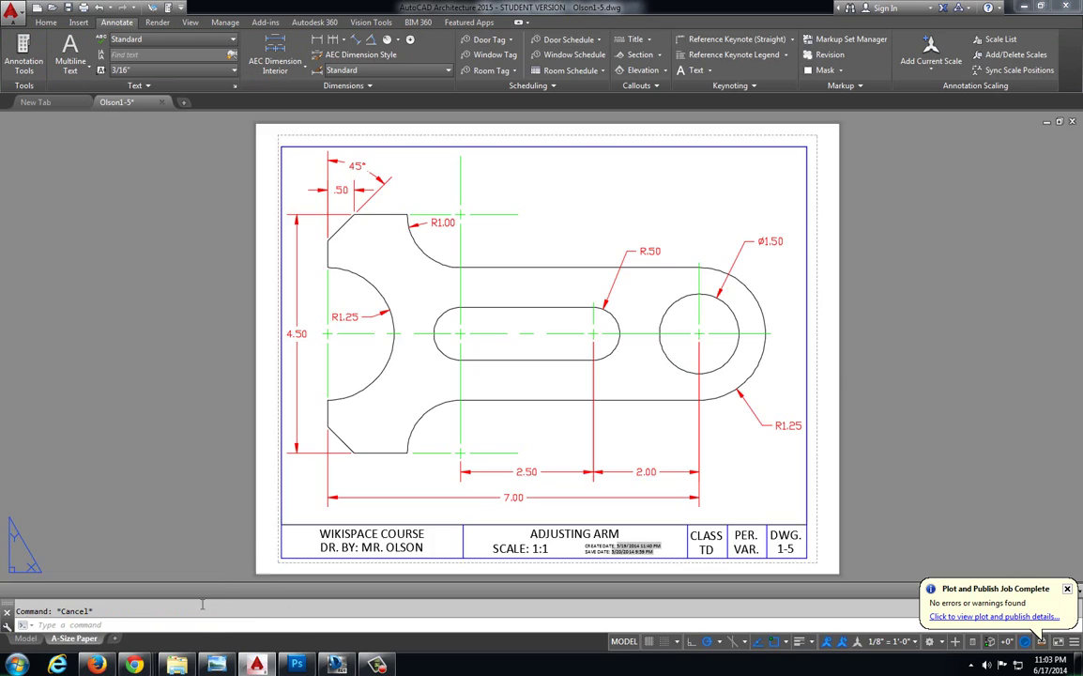
double_click(670, 399)
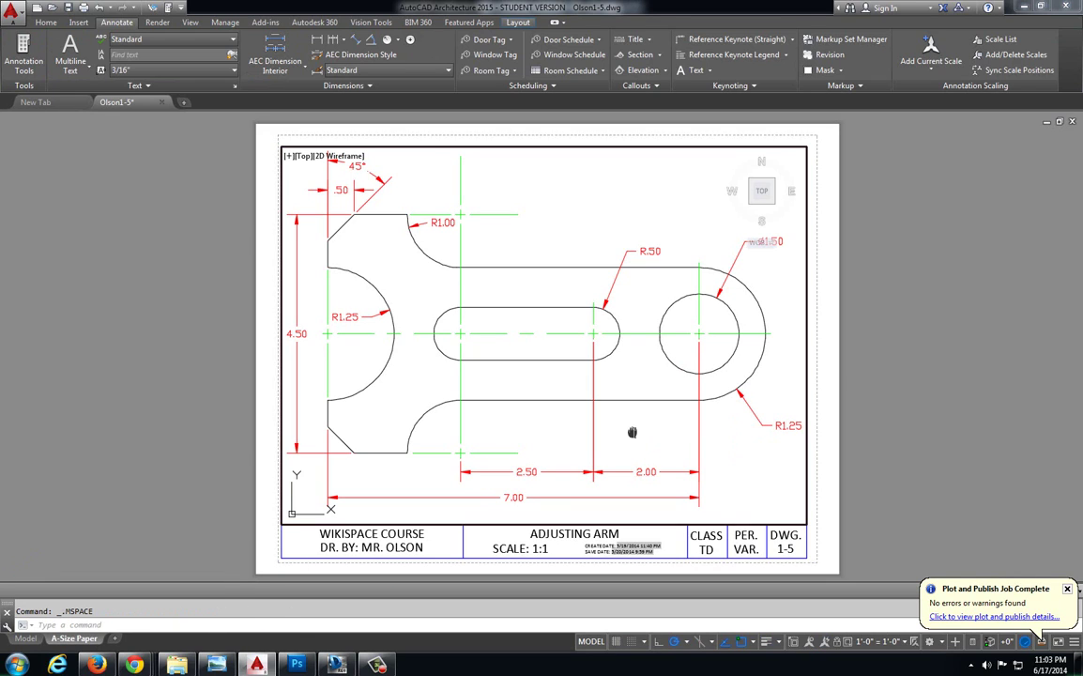
Step: In paper space, change the title block's DWG number from 1-5 to 2-2
double_click(896, 401)
left_click(784, 543)
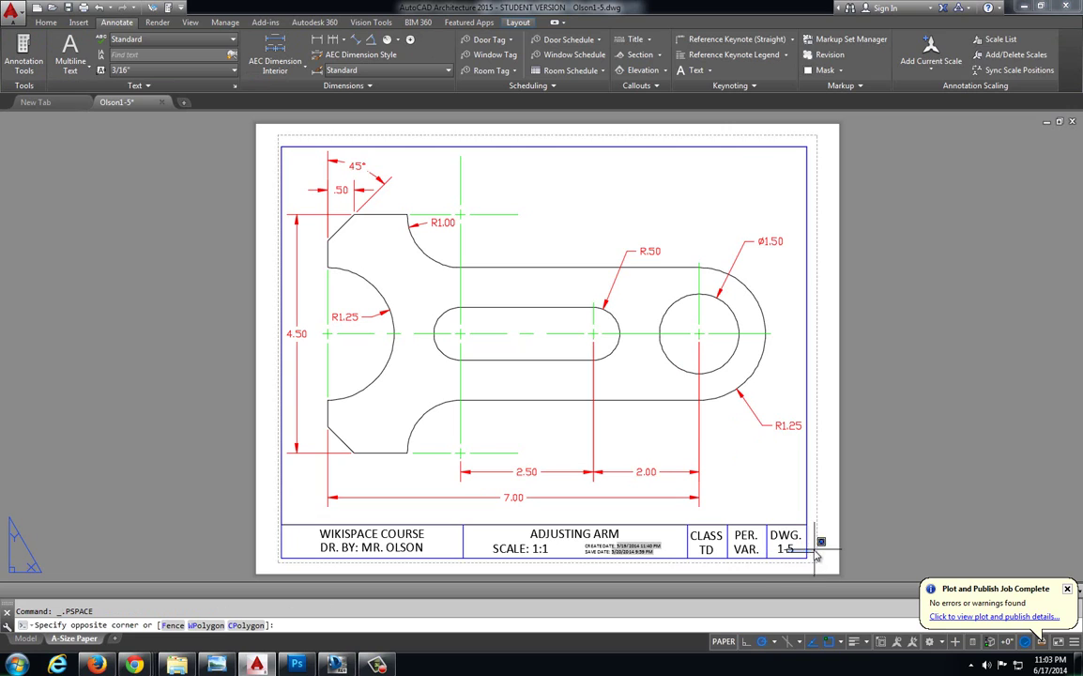
key("Escape")
double_click(784, 548)
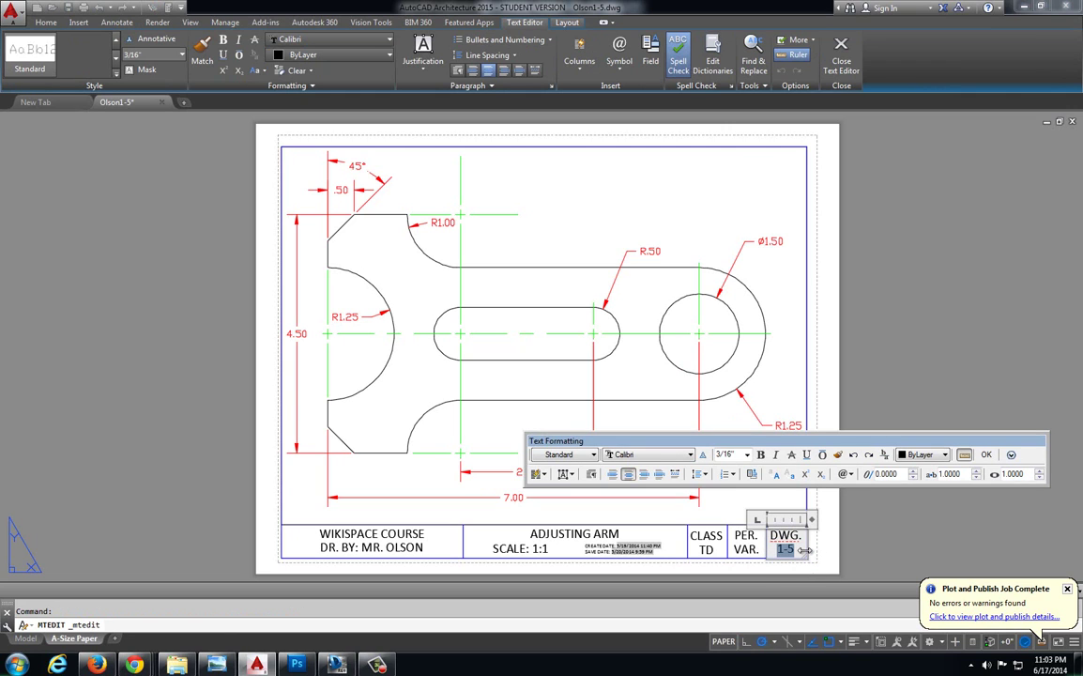
left_click(992, 457)
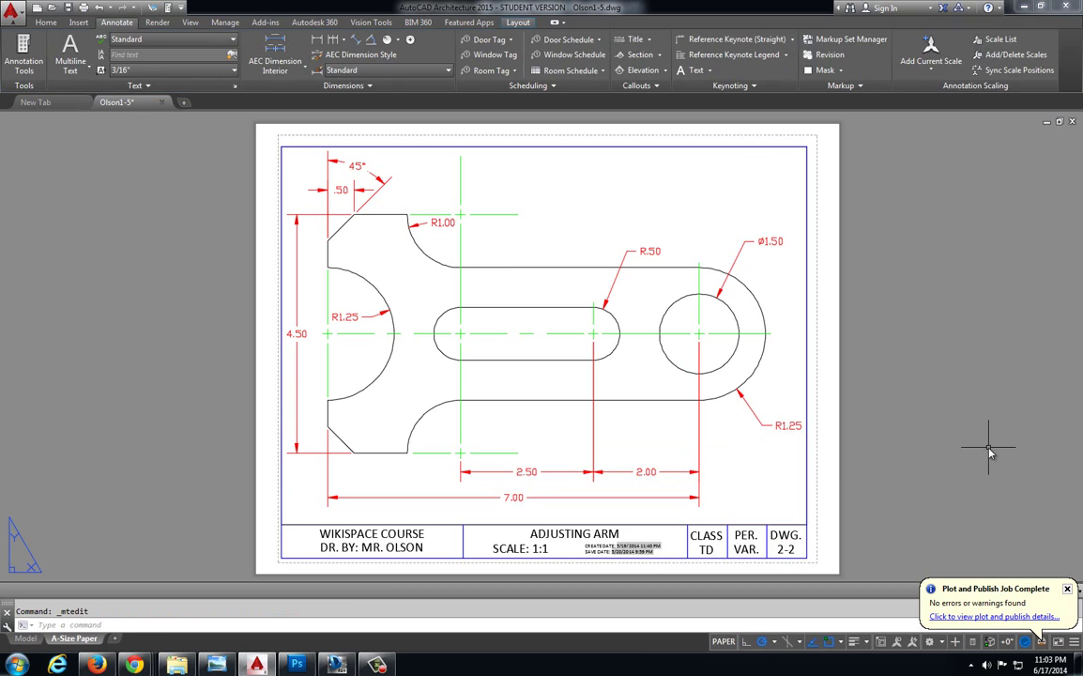
left_click(11, 15)
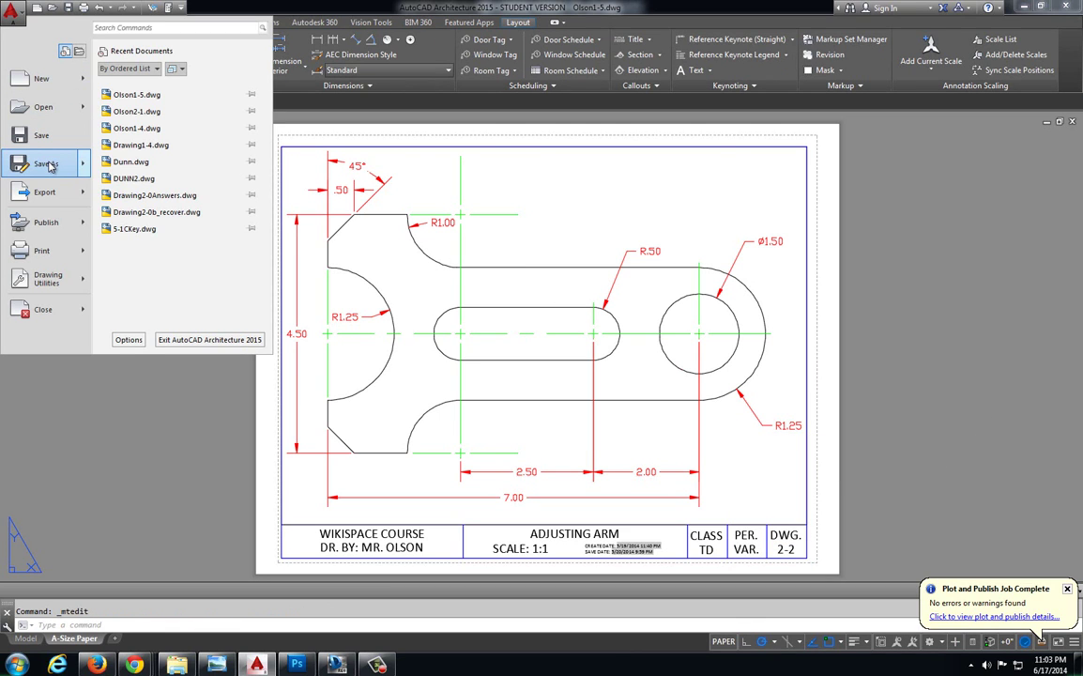
Step: Save the drawing as Olson2-2.dwg
left_click(47, 164)
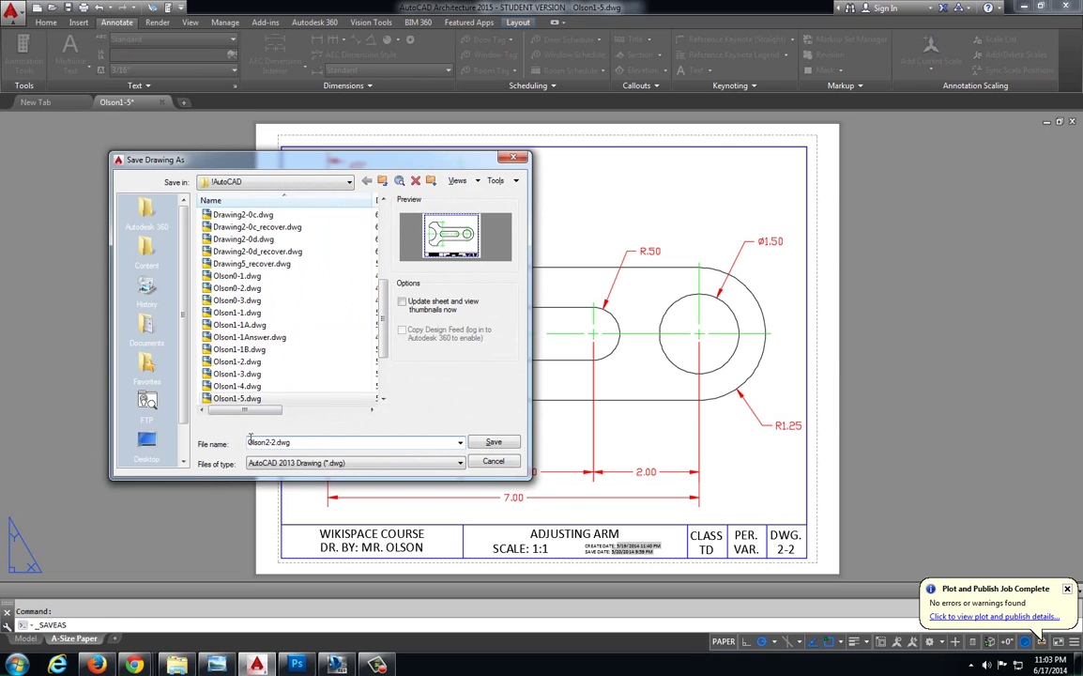
left_click(493, 443)
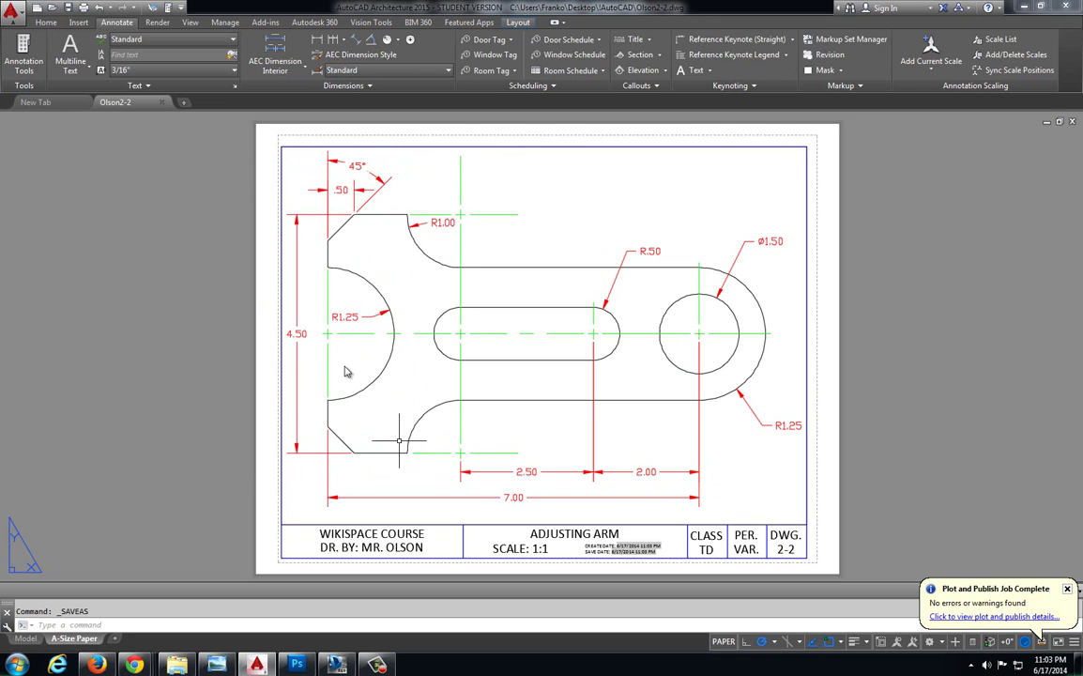
Step: Preview the plot of the A-Size Paper layout
right_click(82, 640)
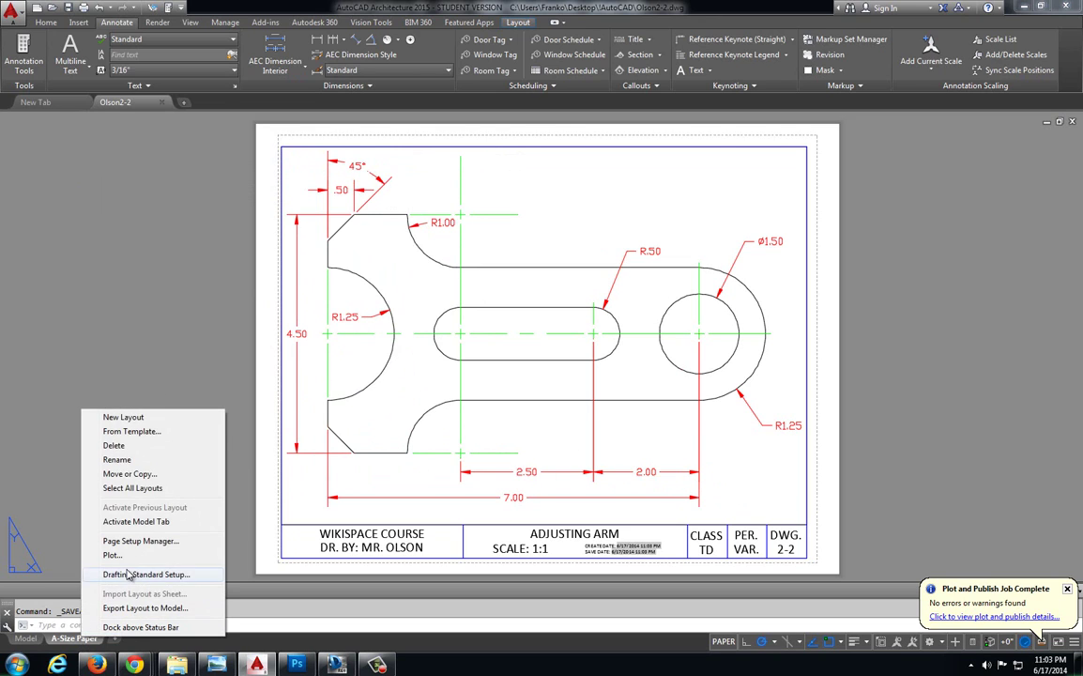
left_click(117, 553)
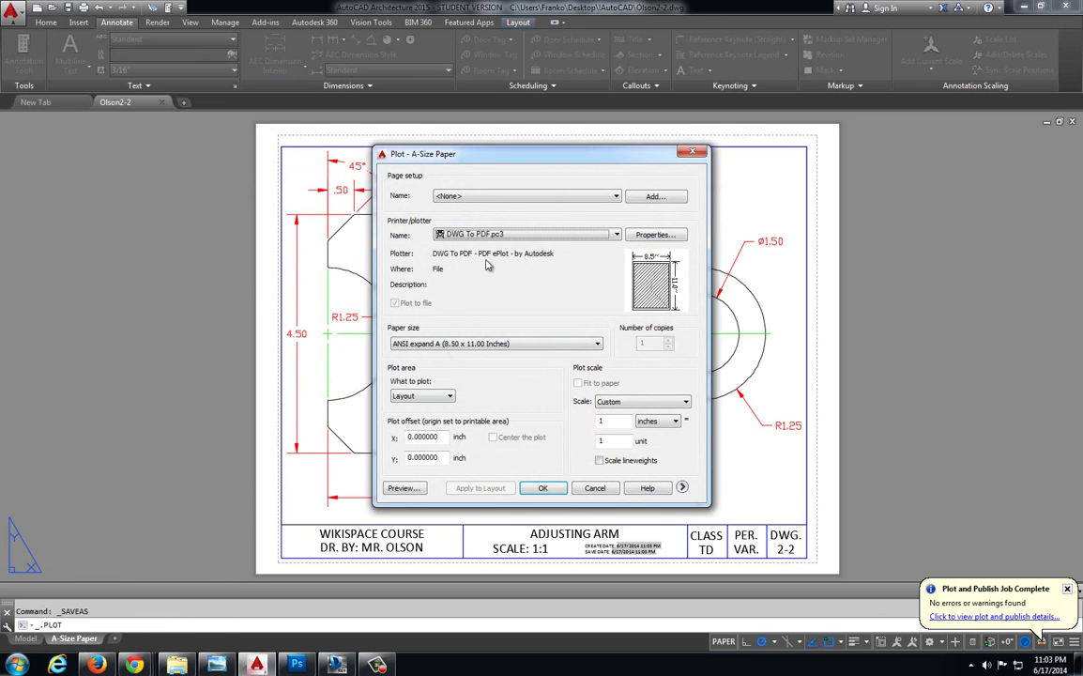
left_click(405, 488)
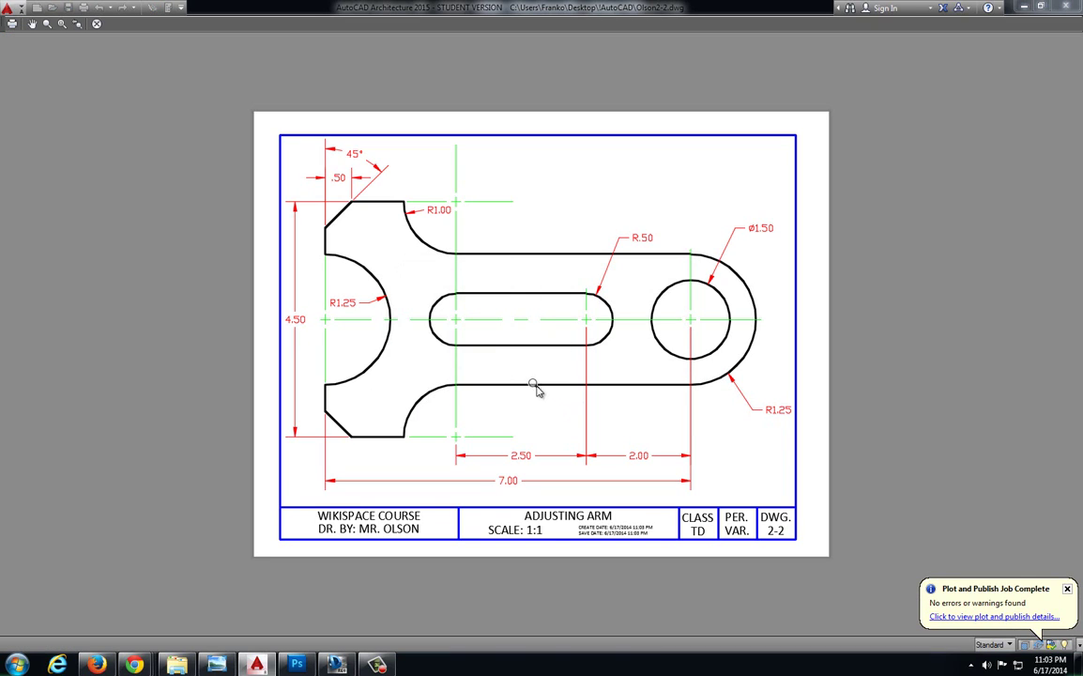
Step: Plot the previewed sheet to a PDF named Olson2-2.pdf
right_click(512, 338)
left_click(541, 361)
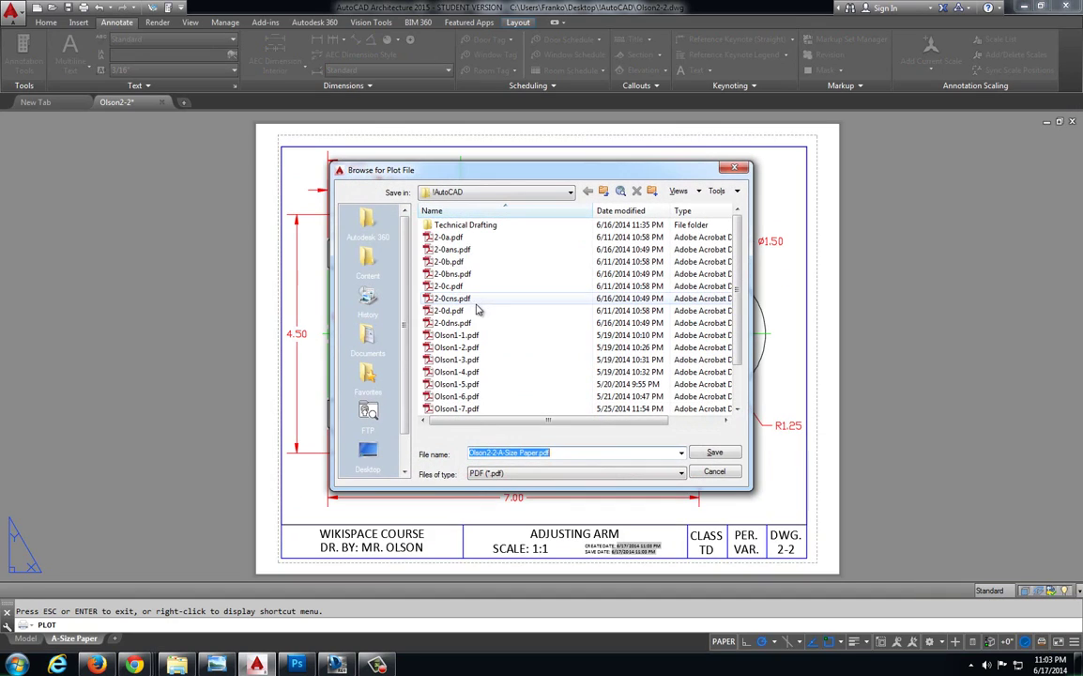
left_click_drag(497, 455, 531, 455)
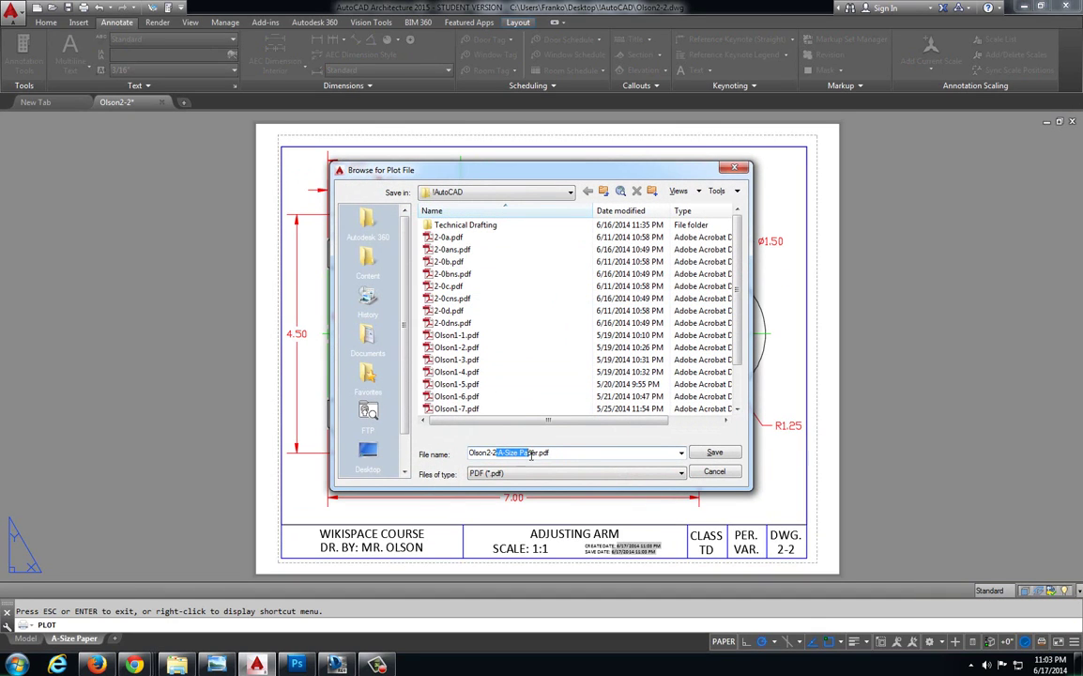
key("BackSpace")
key("Return")
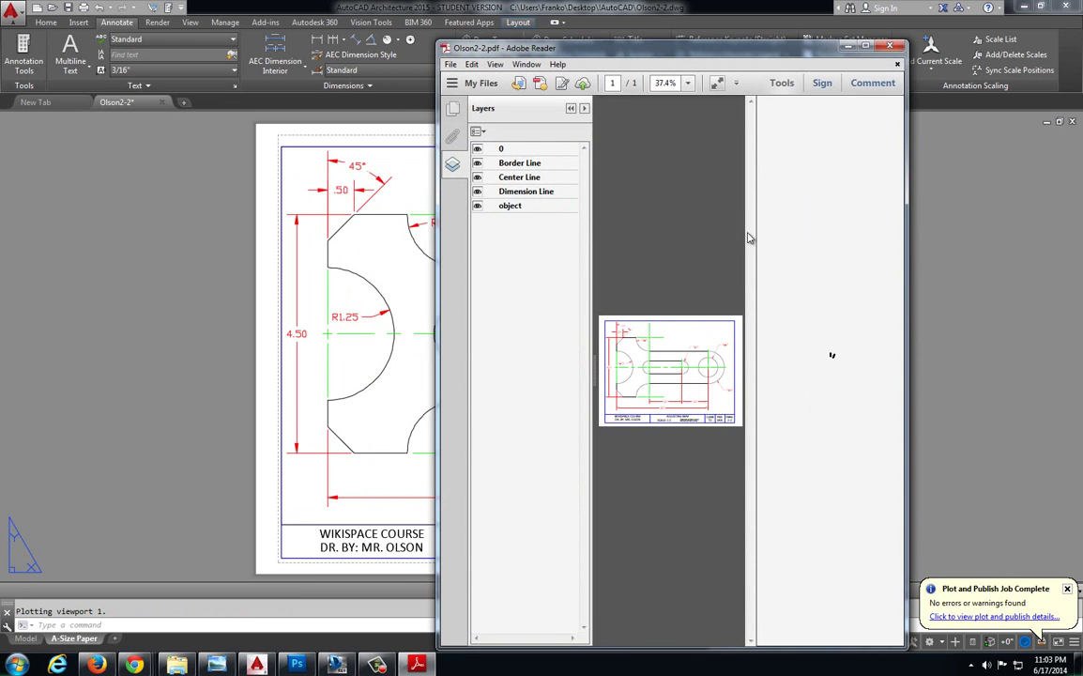